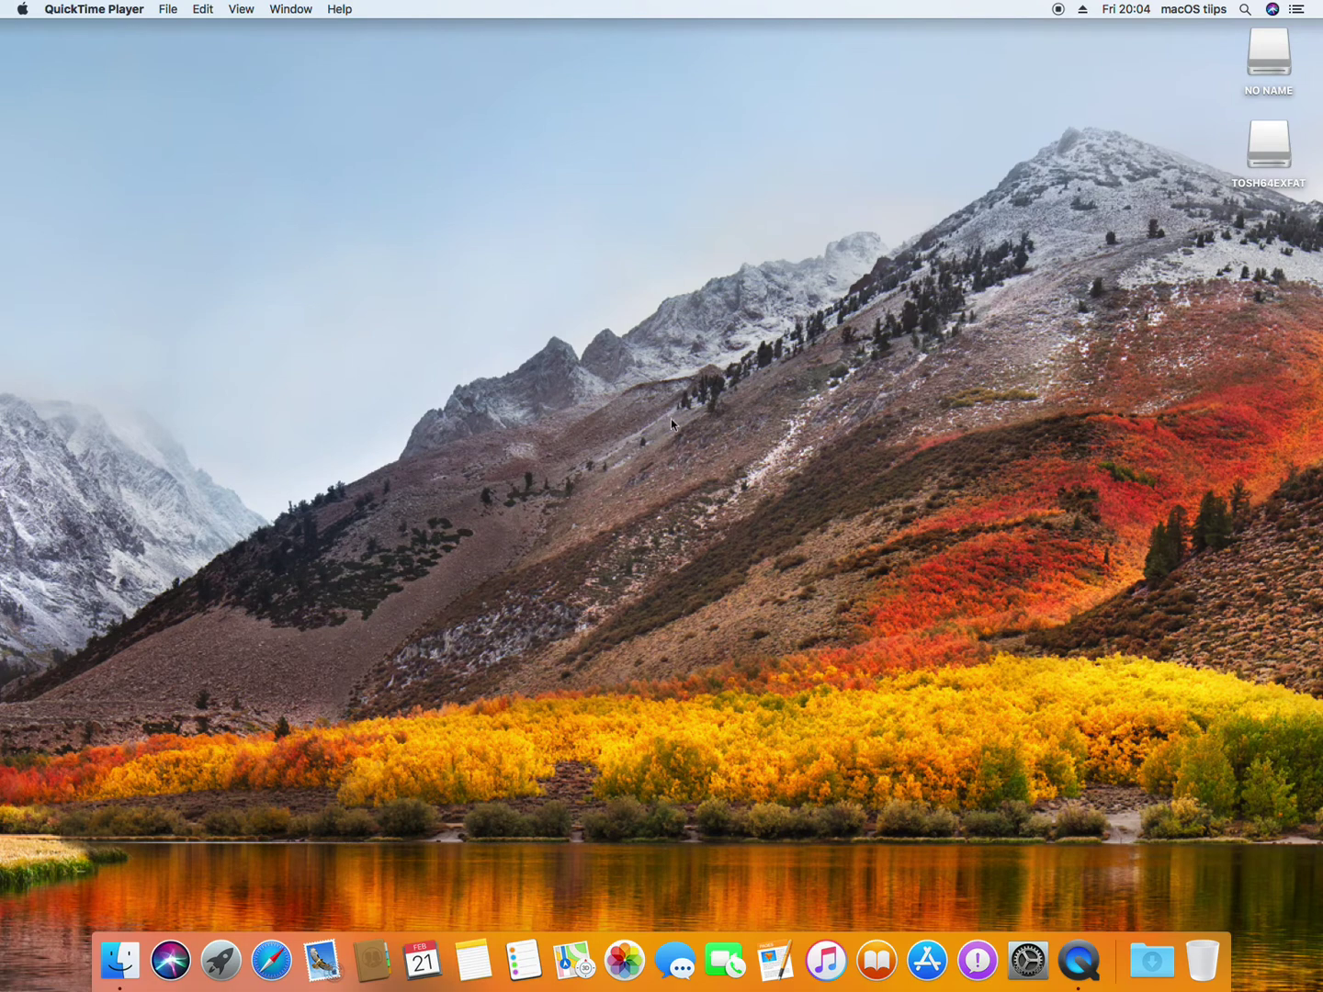
# Step: Click the bare desktop so Finder comes to the front, leaving QuickTime Player behind
pyautogui.click(561, 418)
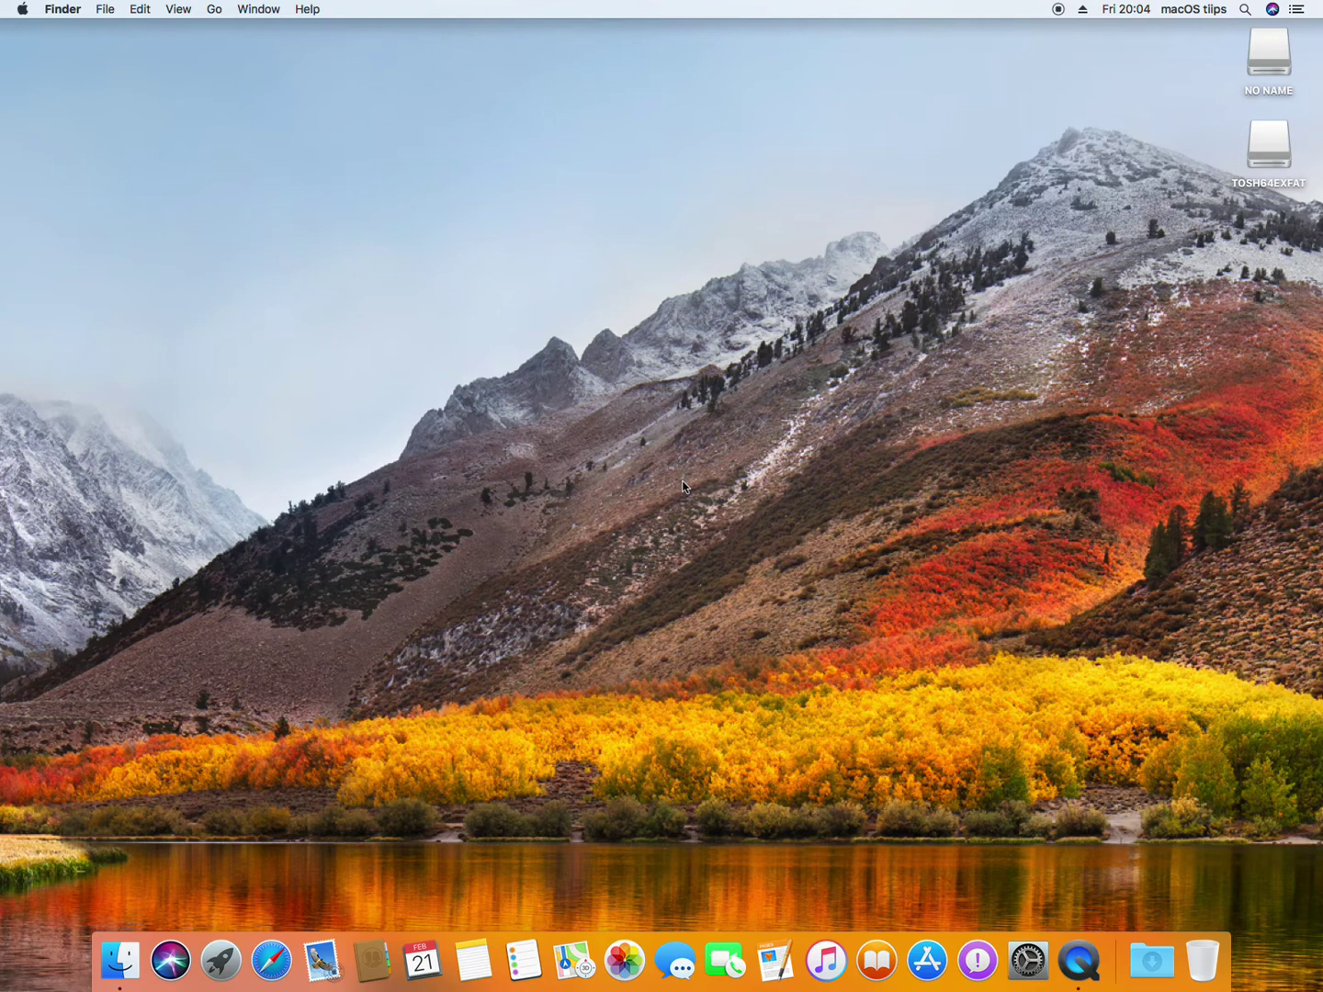
# Step: Open several new Recents windows and spread them across the screen
pyautogui.press('super+n')
pyautogui.press('super+n')
pyautogui.press('super+n')
pyautogui.press('super+n')
pyautogui.press('super+n')
pyautogui.press('super+n')
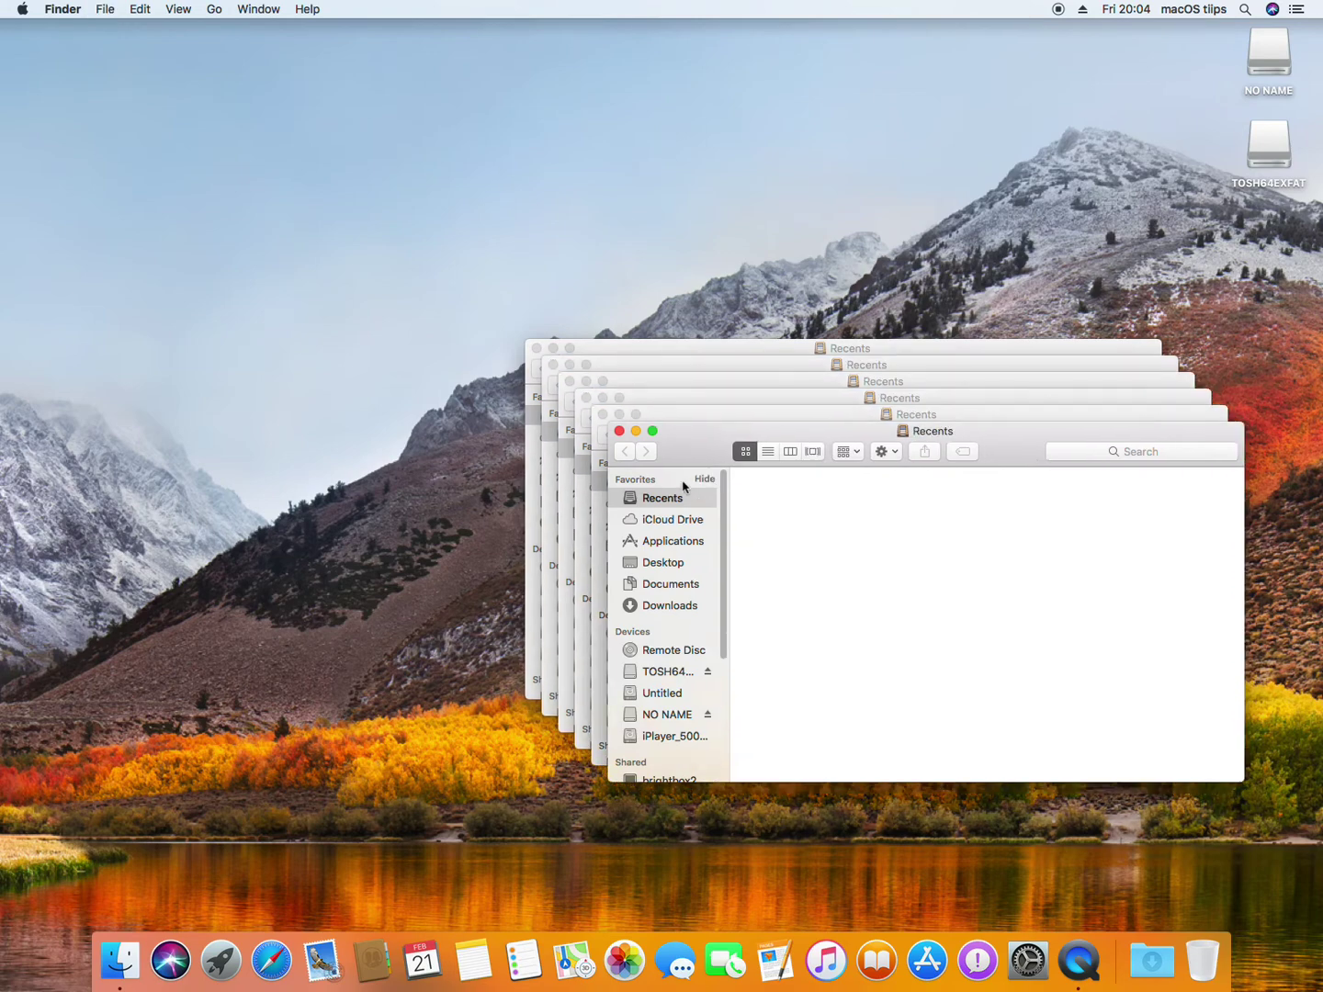
pyautogui.press('super+n')
pyautogui.press('super+n')
pyautogui.press('super+n')
pyautogui.press('super+n')
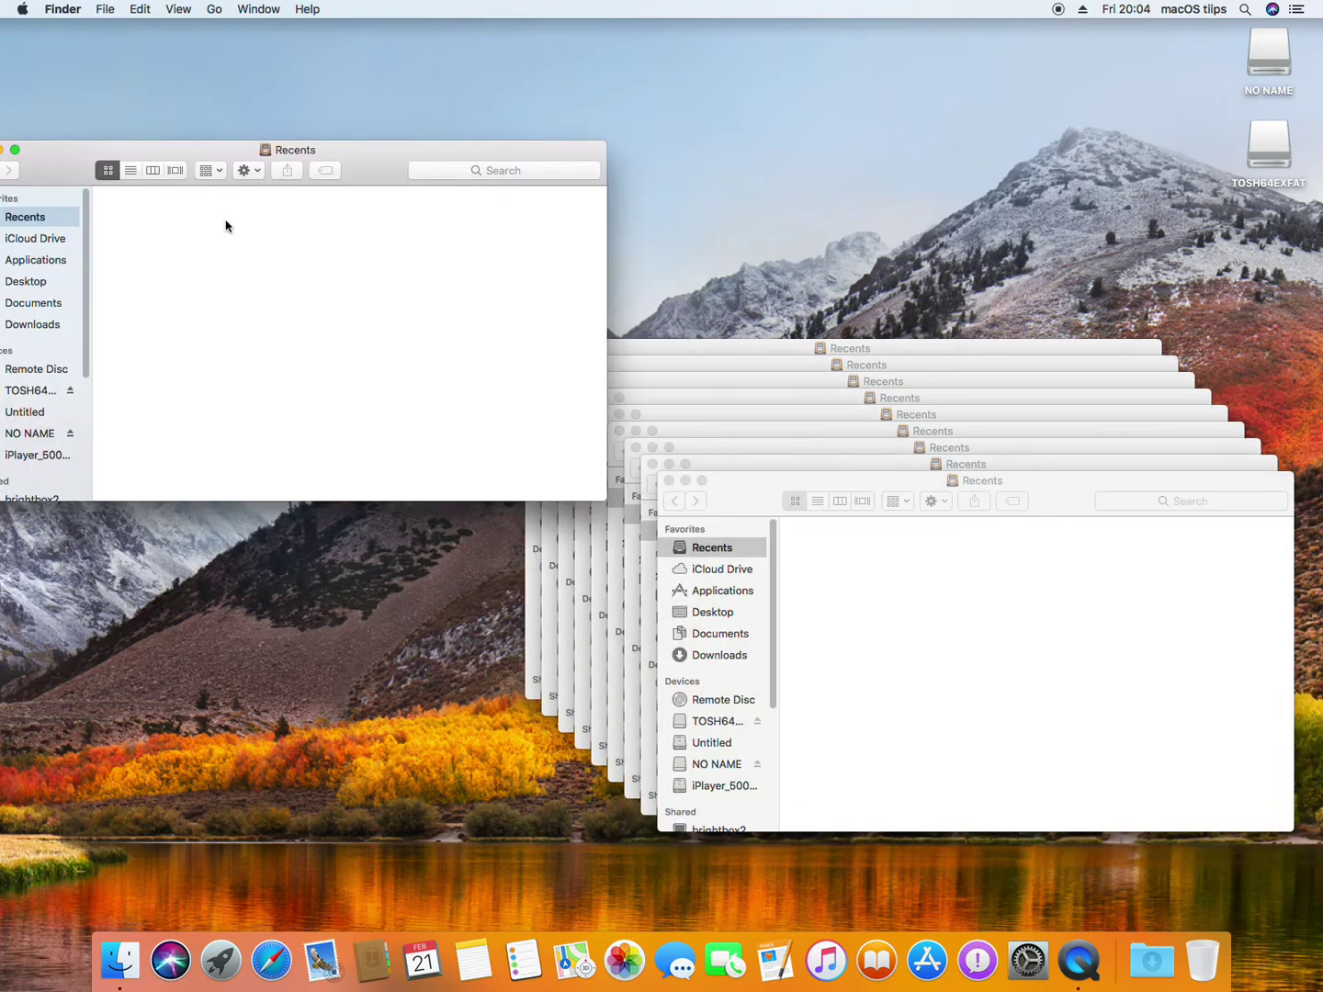
pyautogui.moveTo(798, 400)
pyautogui.mouseDown()
pyautogui.moveTo(661, 402)
pyautogui.moveTo(345, 459)
pyautogui.mouseUp()
pyautogui.moveTo(923, 381); pyautogui.dragTo(1065, 221)
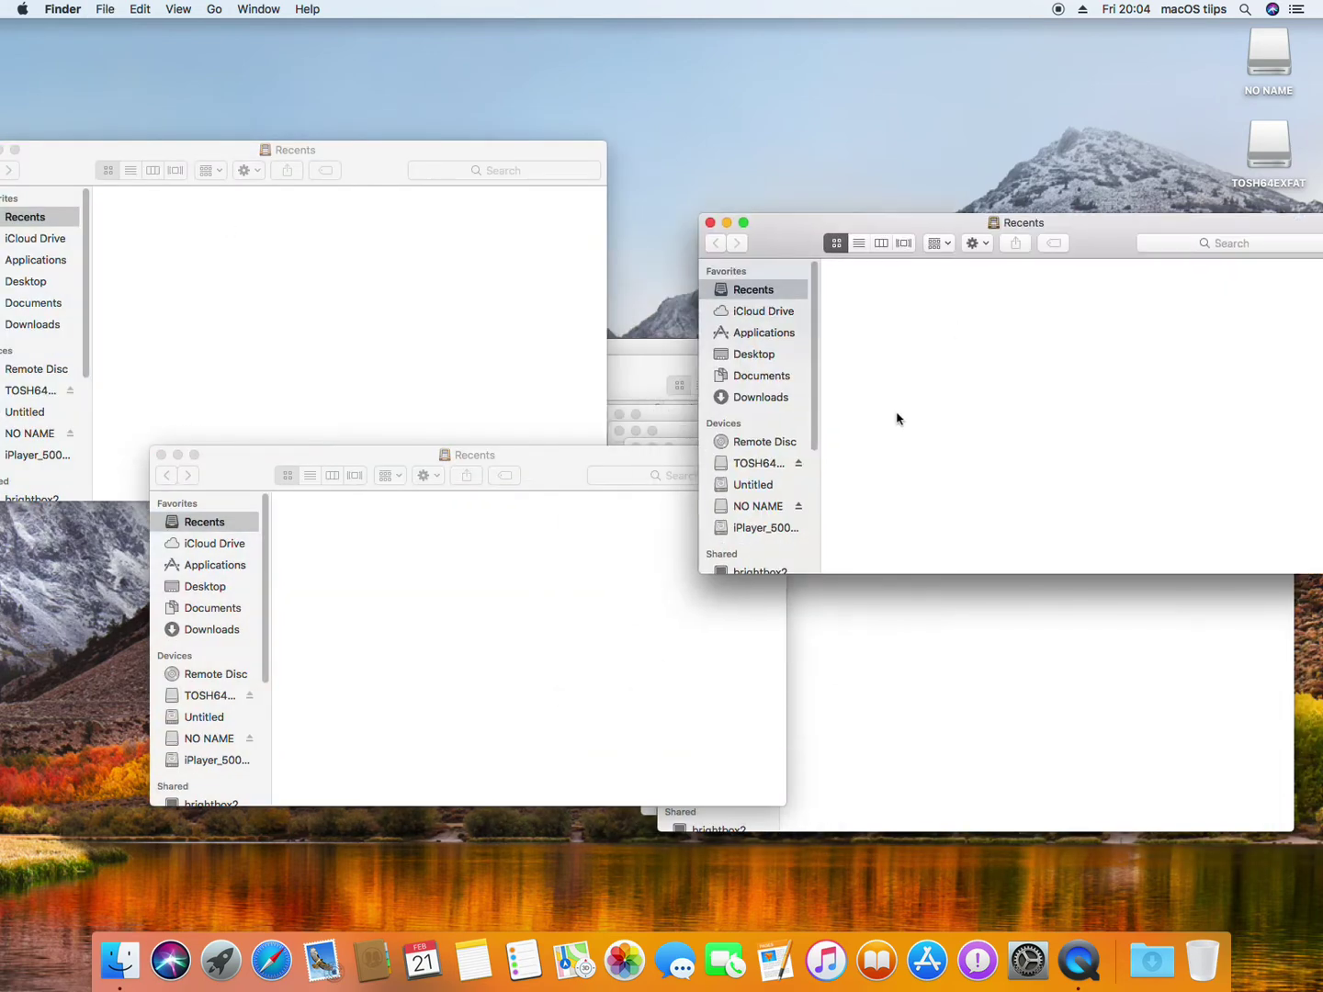
# Step: Merge all the Recents windows into one tabbed window and move it up-left
pyautogui.click(901, 662)
pyautogui.click(656, 365)
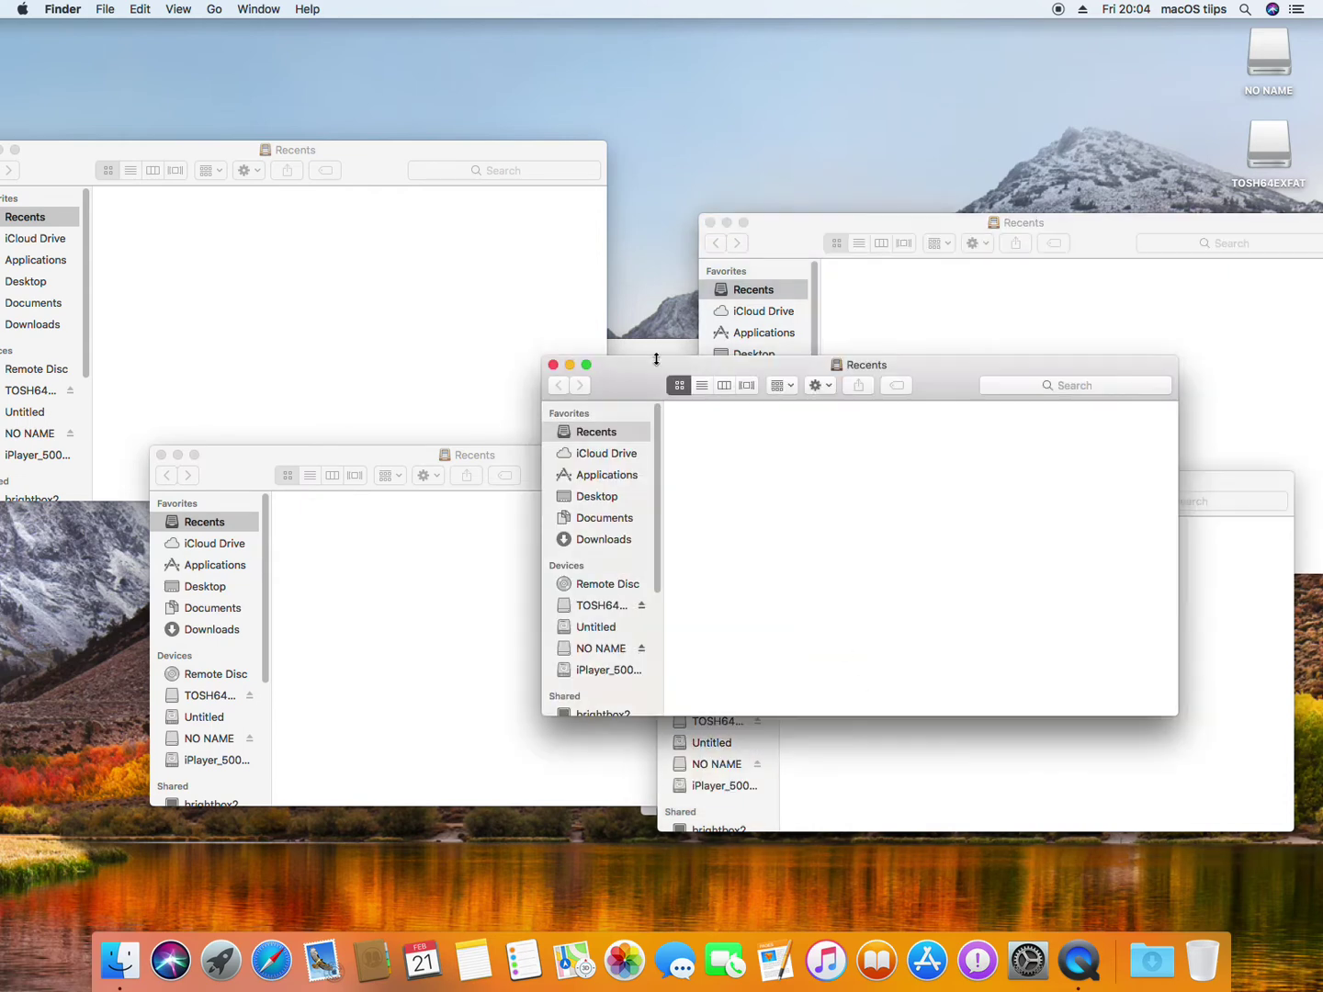
pyautogui.press('super+shift+m')
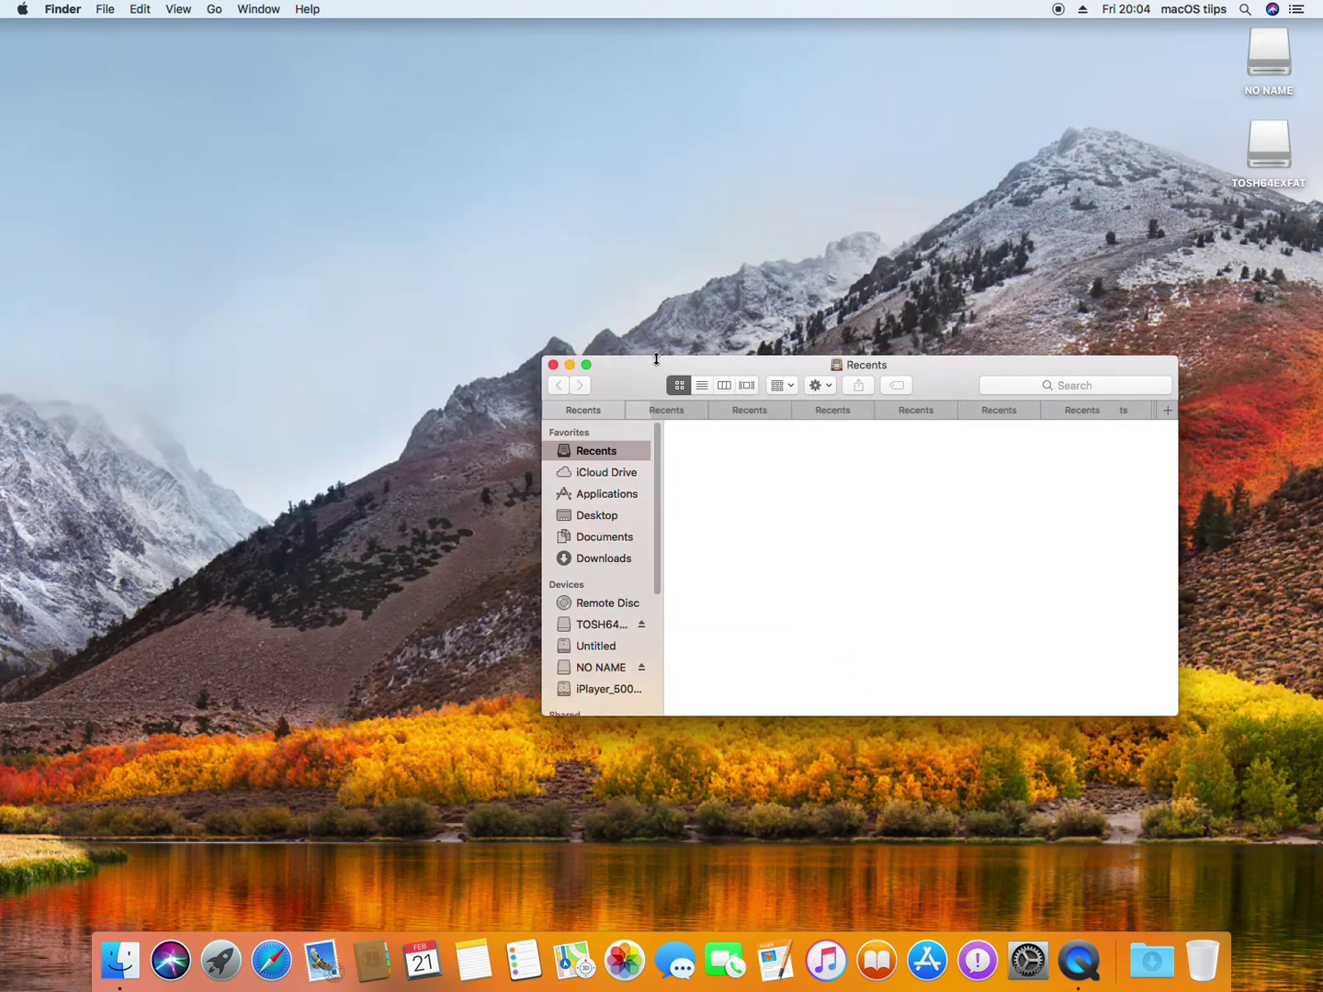
pyautogui.moveTo(671, 390); pyautogui.dragTo(408, 354)
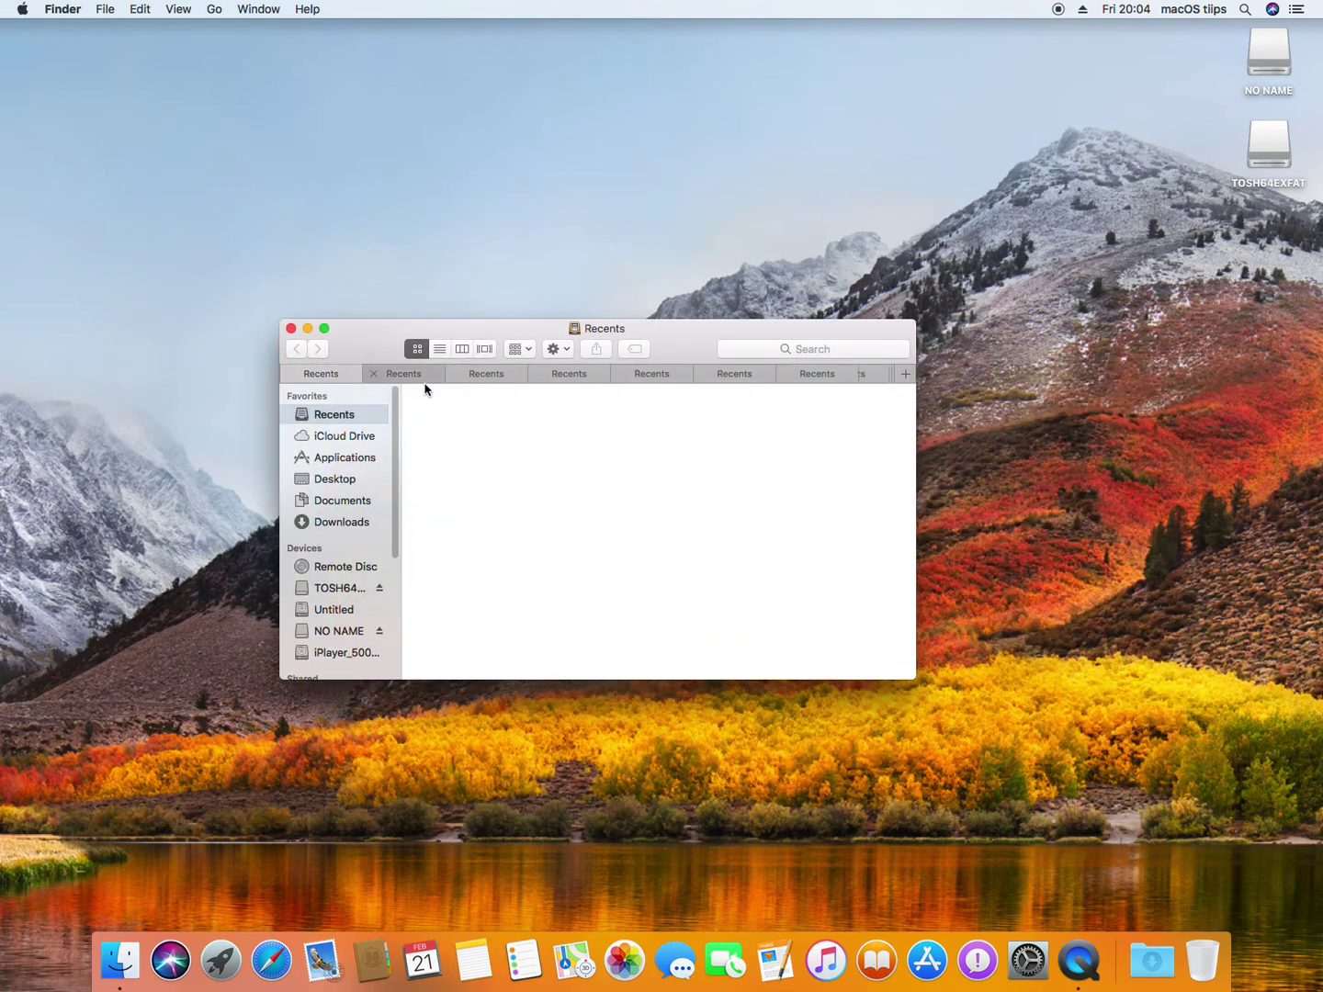
# Step: Look through the Recents tabs, then close the tabbed Finder window
pyautogui.click(474, 377)
pyautogui.click(589, 376)
pyautogui.click(644, 376)
pyautogui.click(393, 375)
pyautogui.click(290, 328)
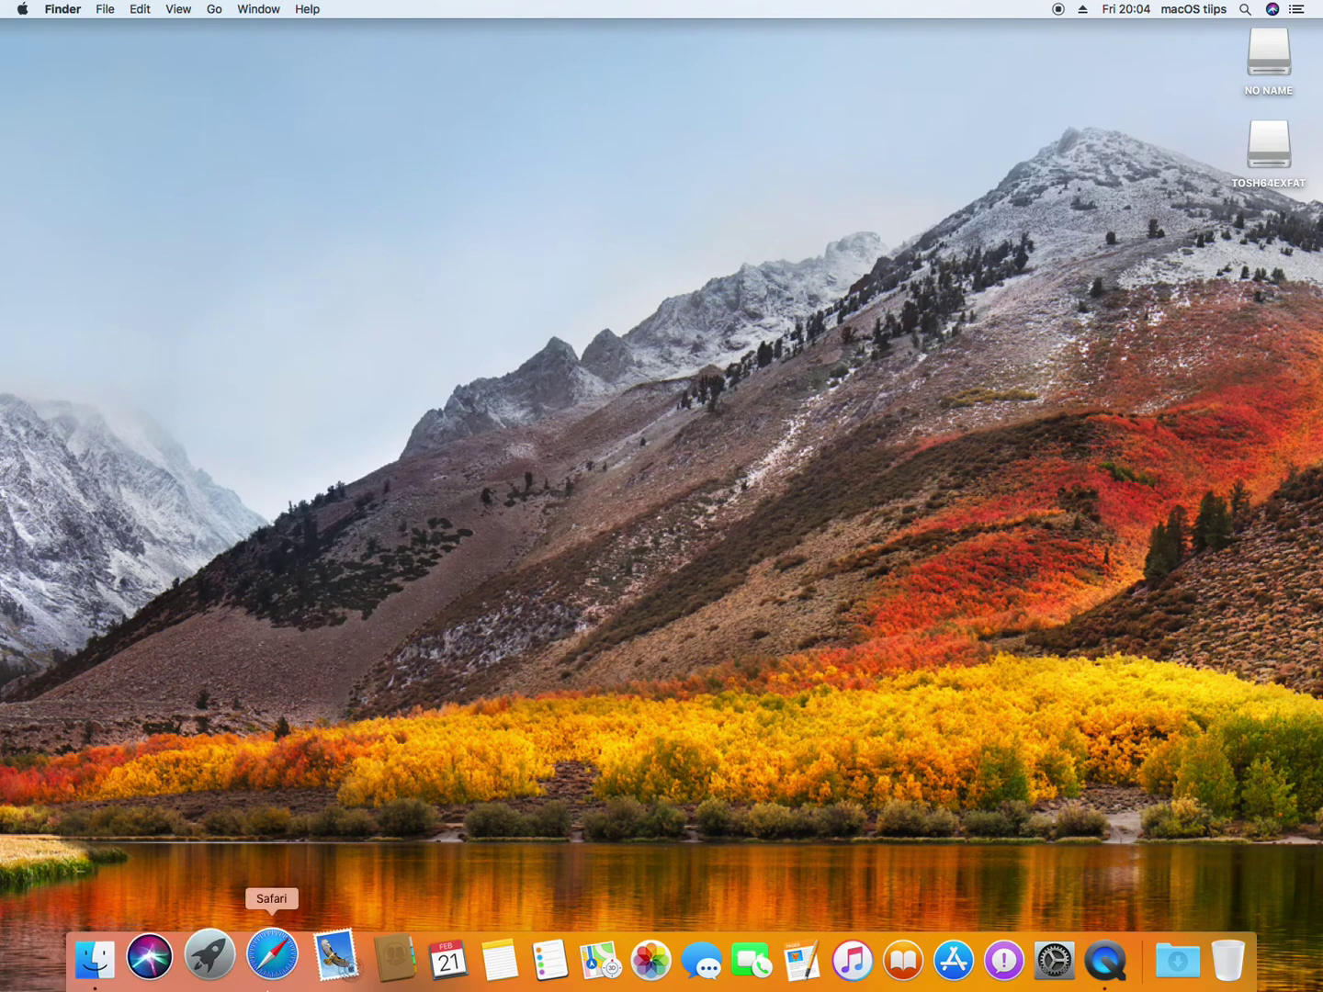
# Step: Open a new Finder window showing Applications and move it to the upper-left
pyautogui.click(140, 906)
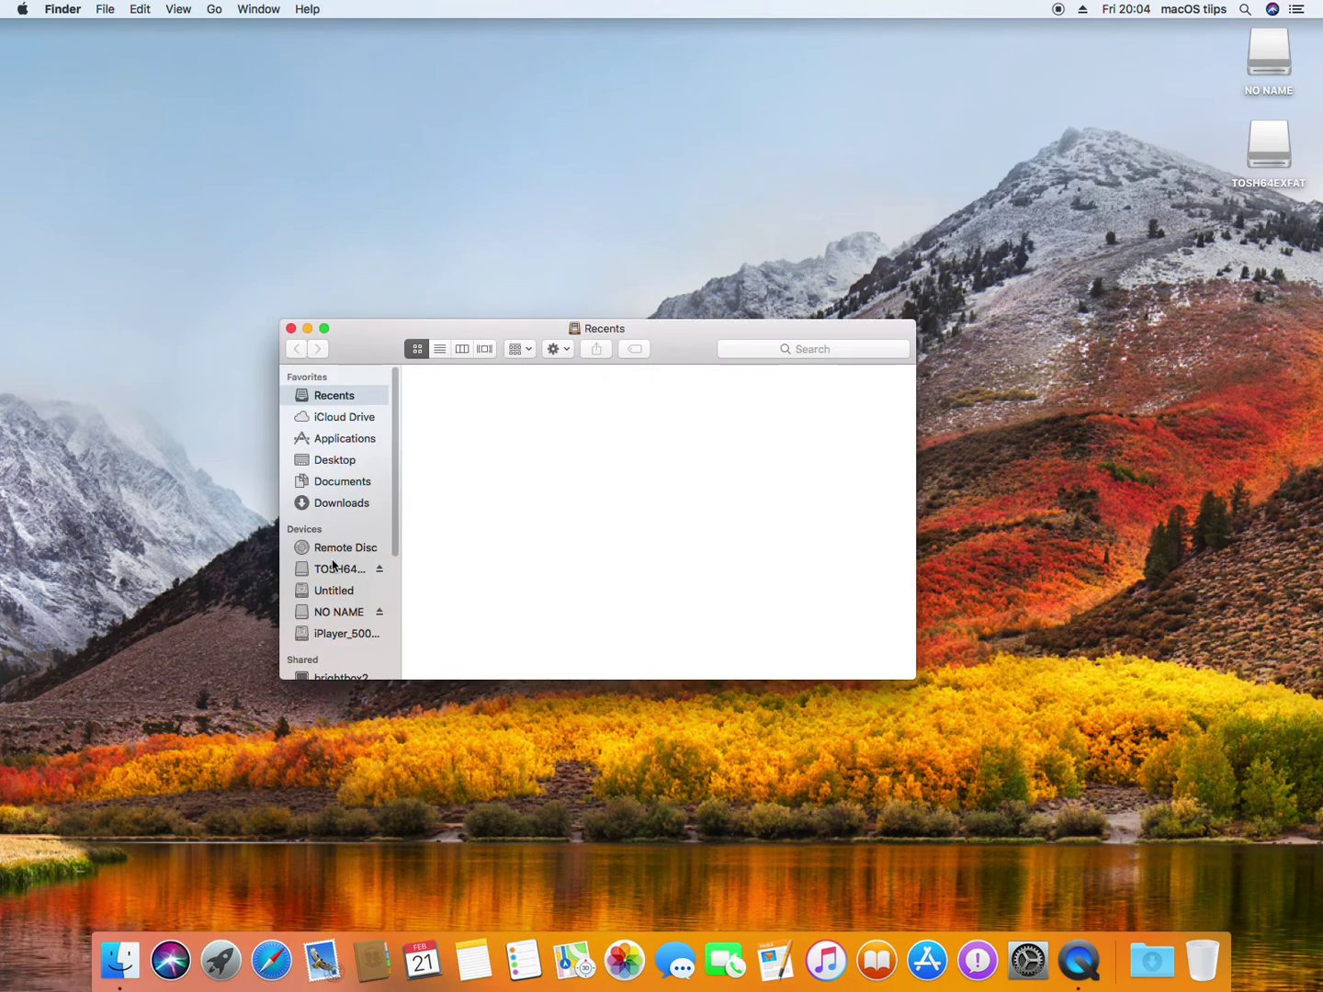
pyautogui.click(345, 484)
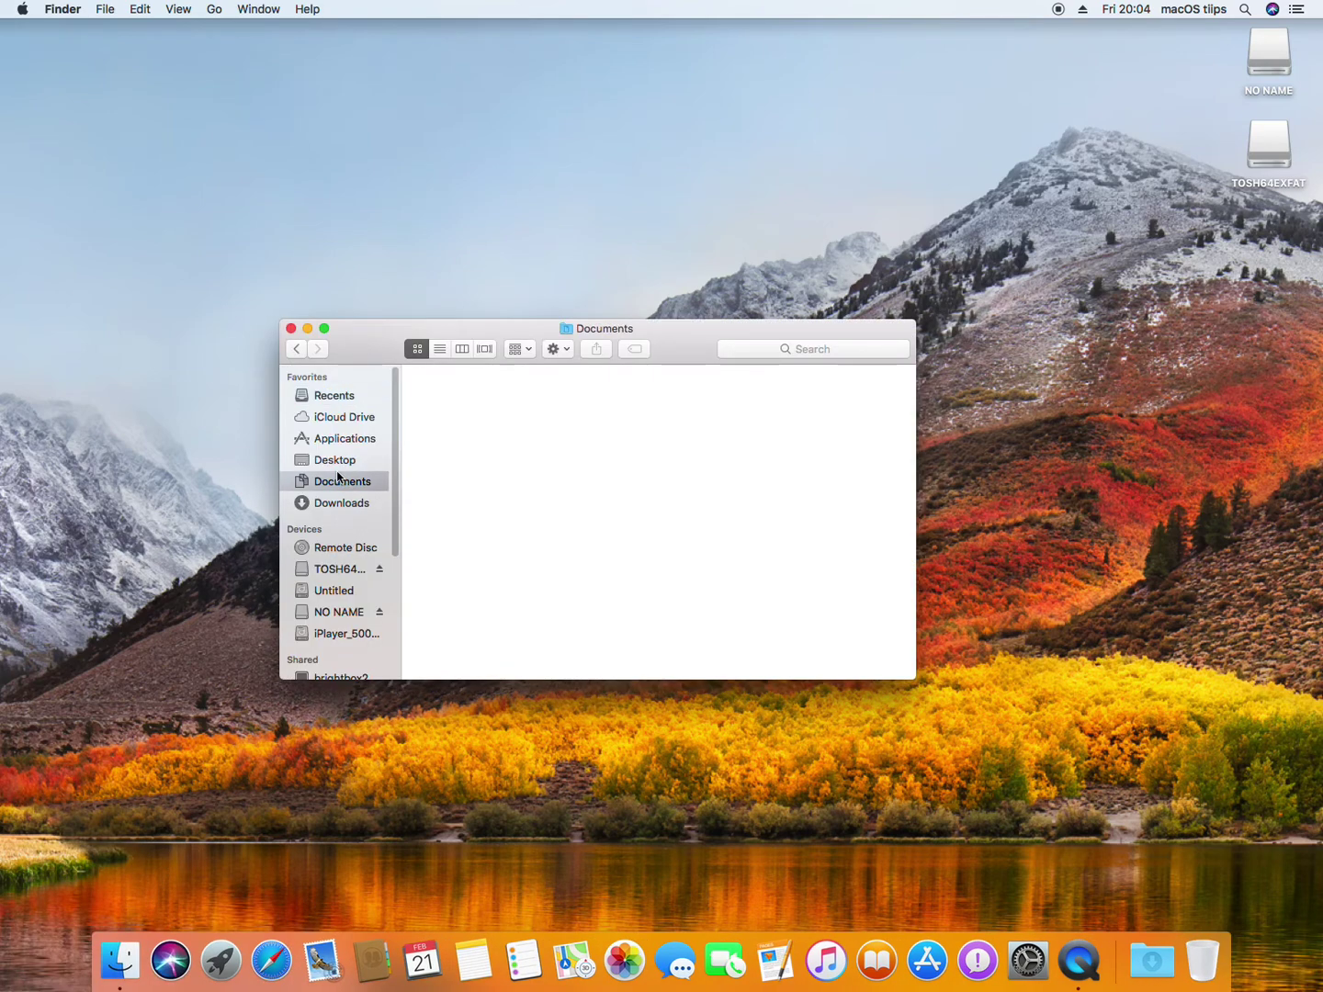
pyautogui.click(331, 463)
pyautogui.click(339, 438)
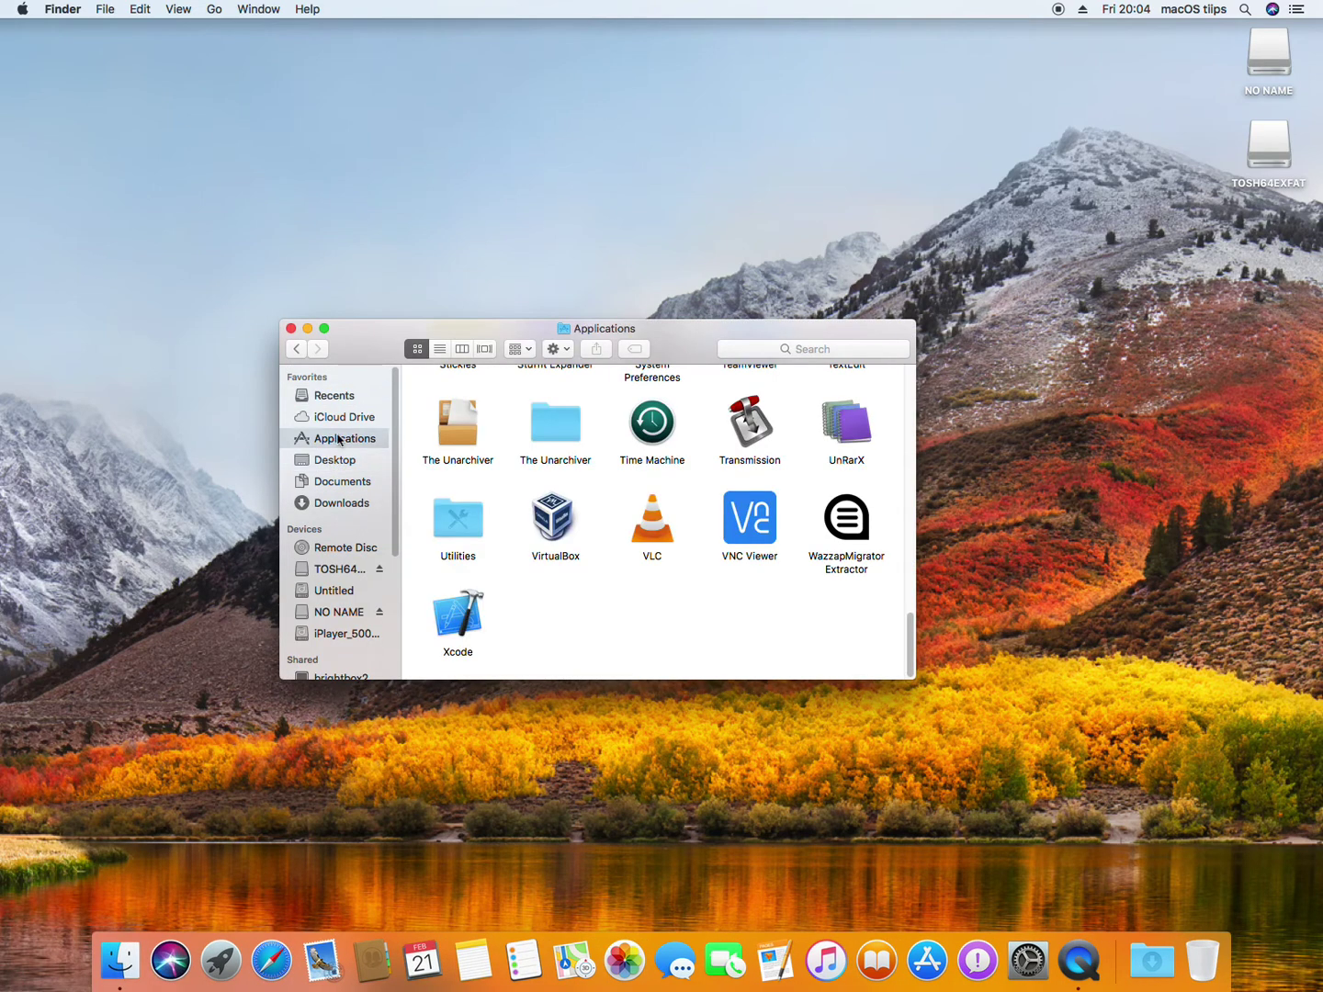
pyautogui.rightClick(339, 438)
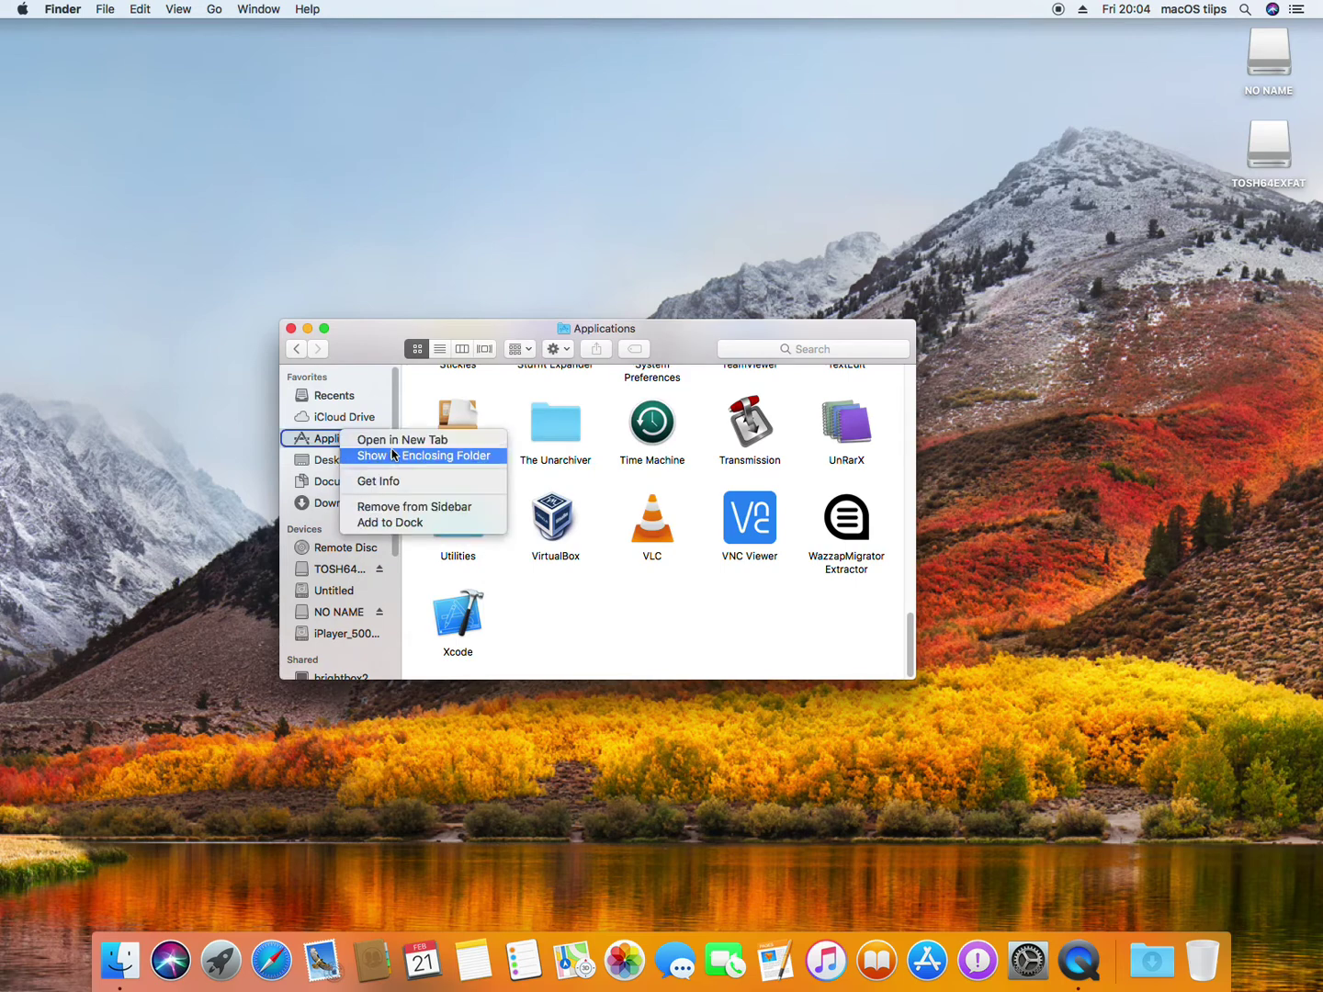
pyautogui.click(590, 605)
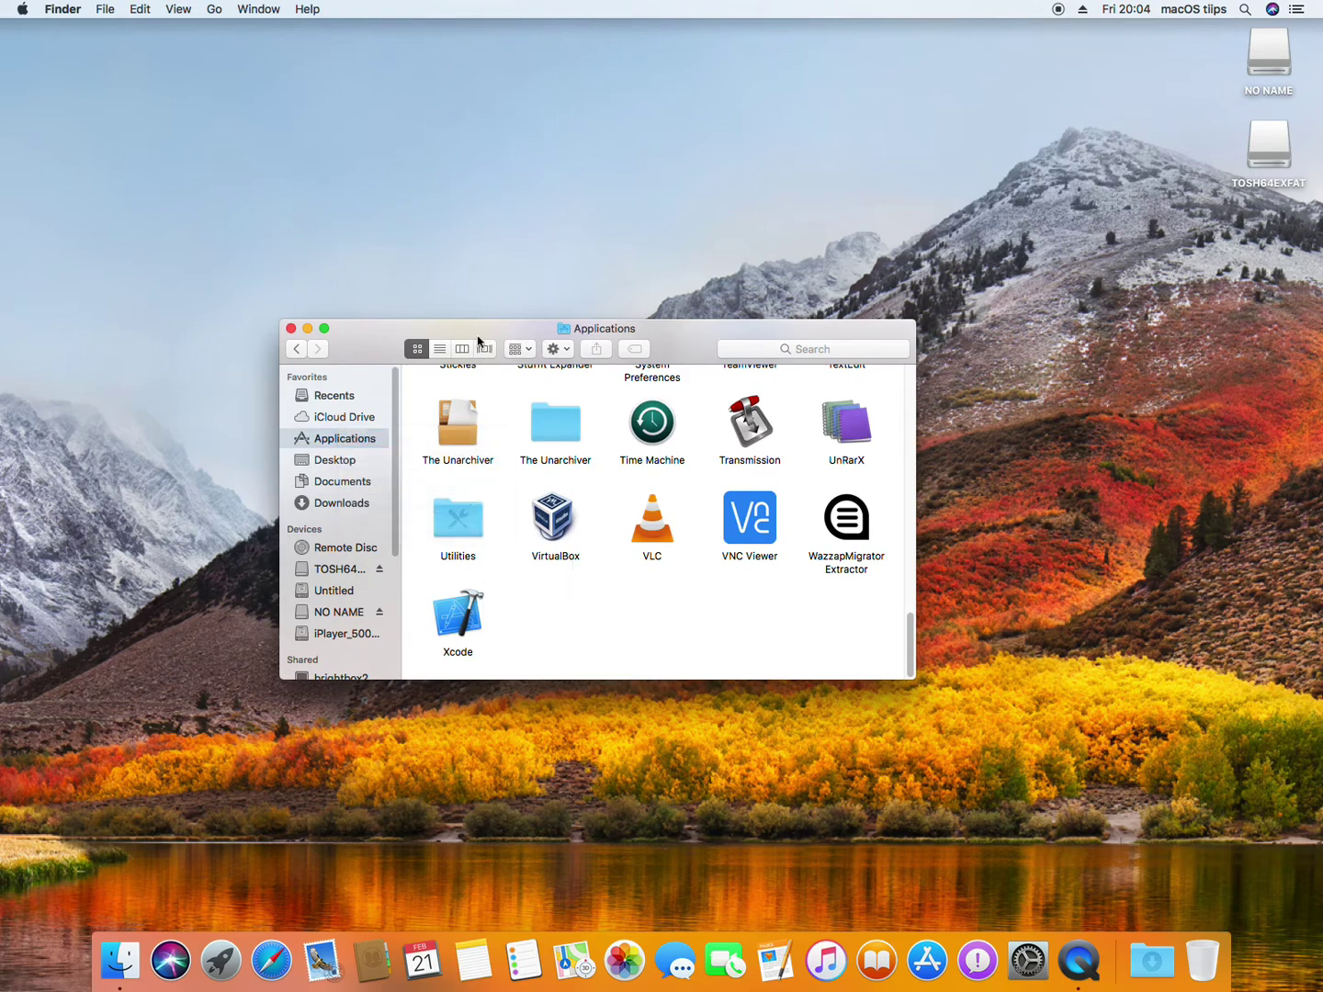
pyautogui.moveTo(482, 329); pyautogui.dragTo(253, 119)
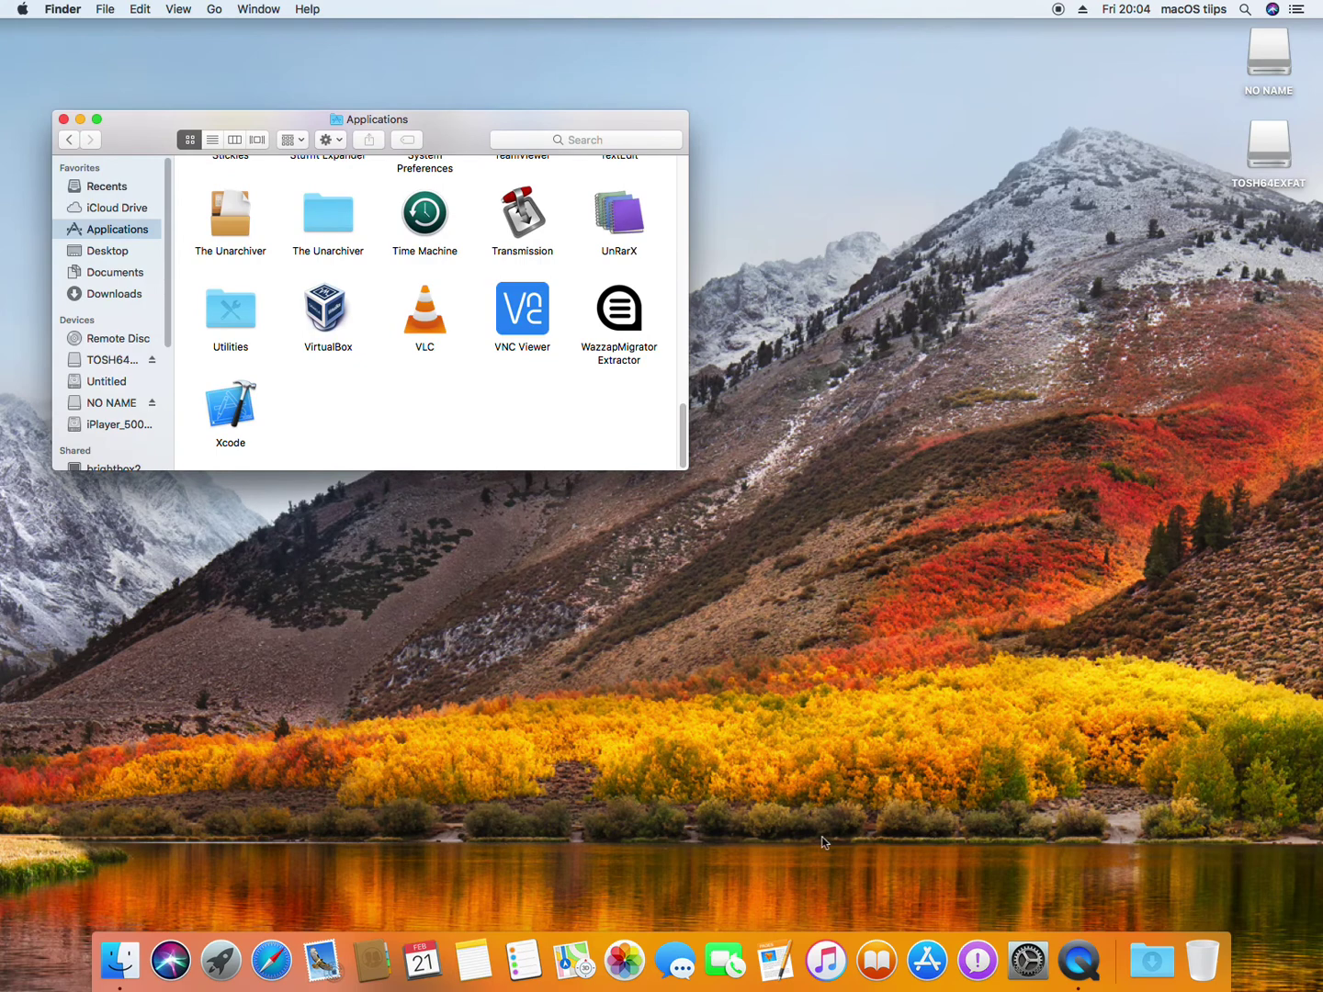
# Step: Open Downloads from the Dock in a Finder window and move it toward the centre
pyautogui.click(1148, 944)
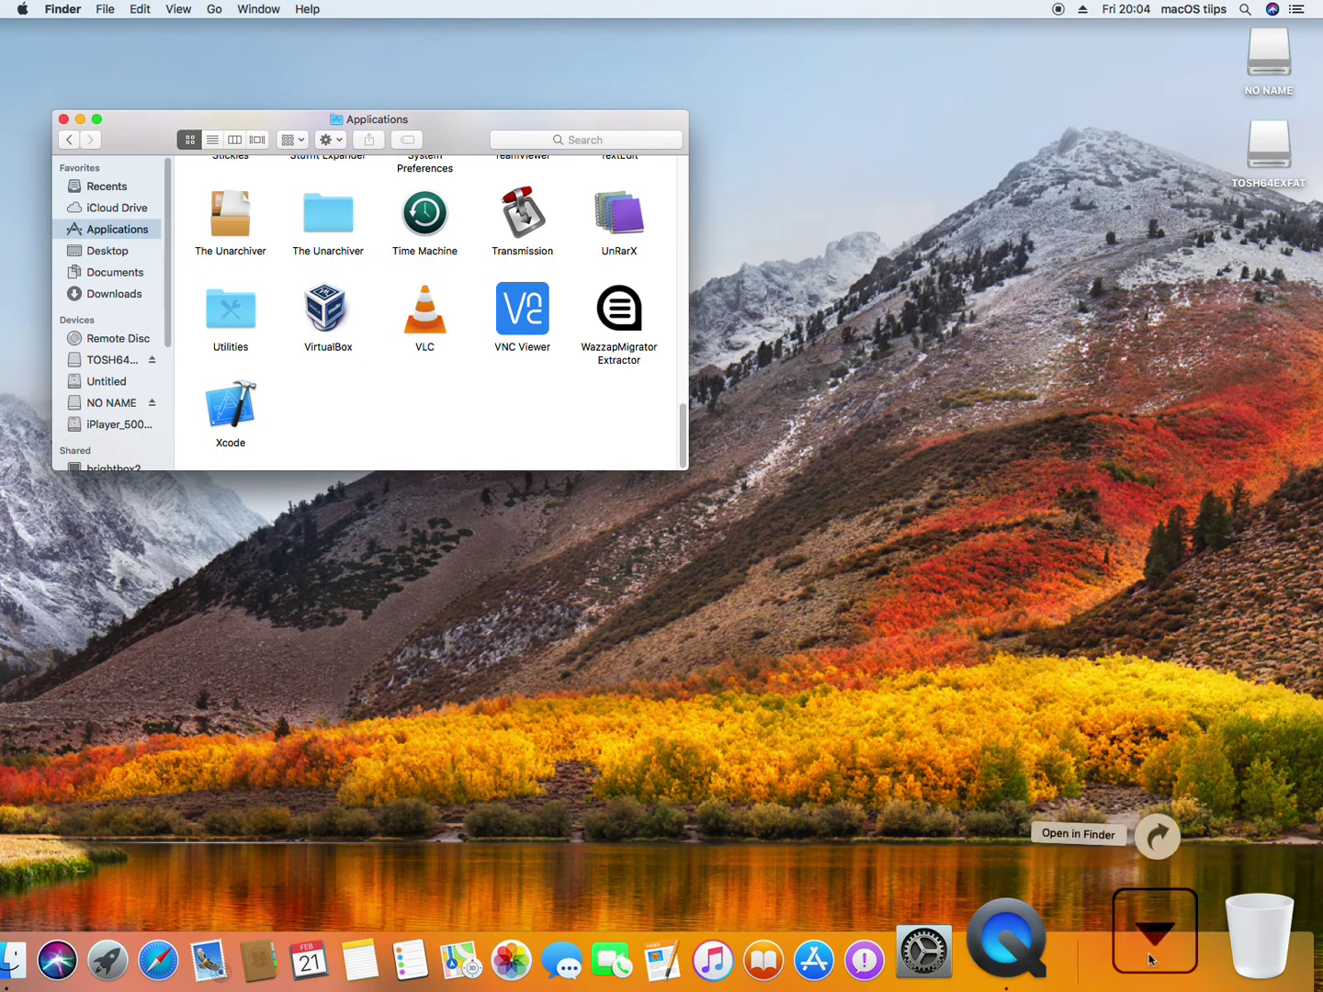
pyautogui.click(1155, 945)
pyautogui.click(1161, 969)
pyautogui.click(1181, 837)
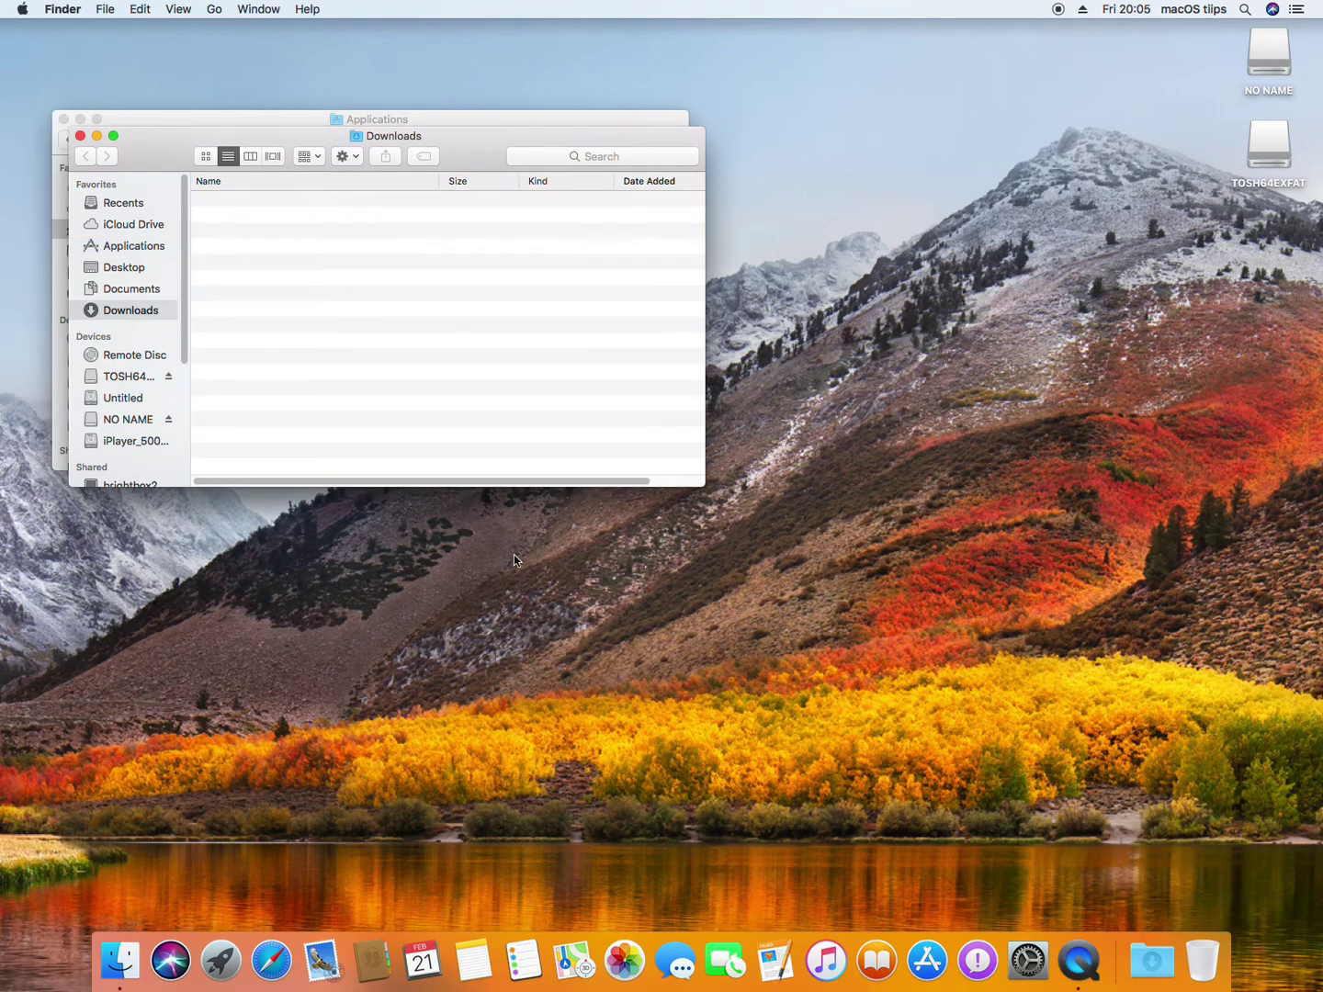
pyautogui.moveTo(244, 138); pyautogui.dragTo(546, 354)
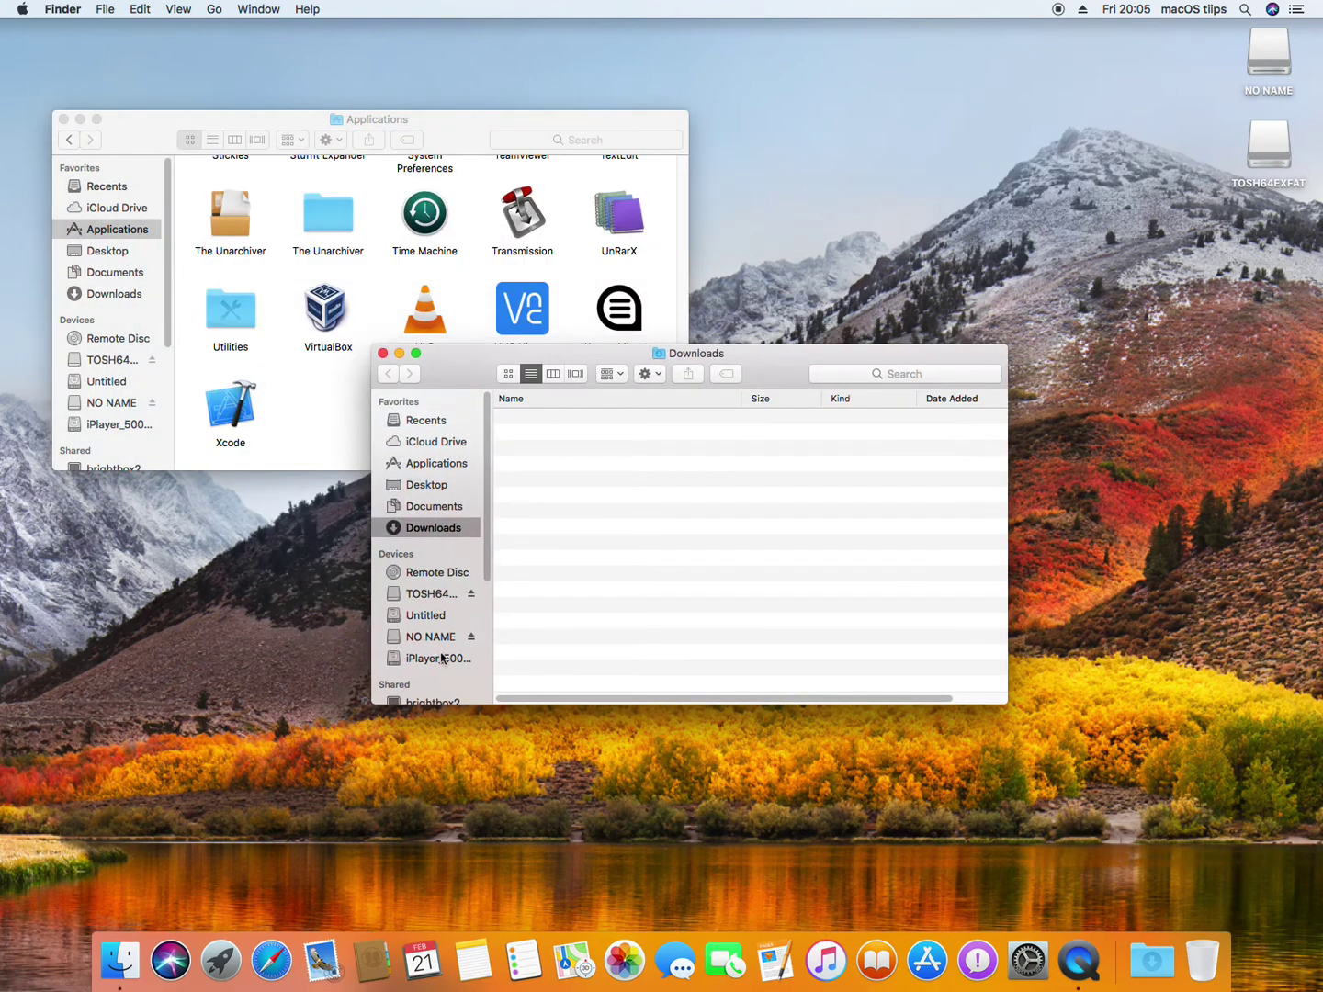
# Step: Show the TOSH64EXFAT drive in icon view, shift it right, and select Great Asian Railway
pyautogui.click(424, 596)
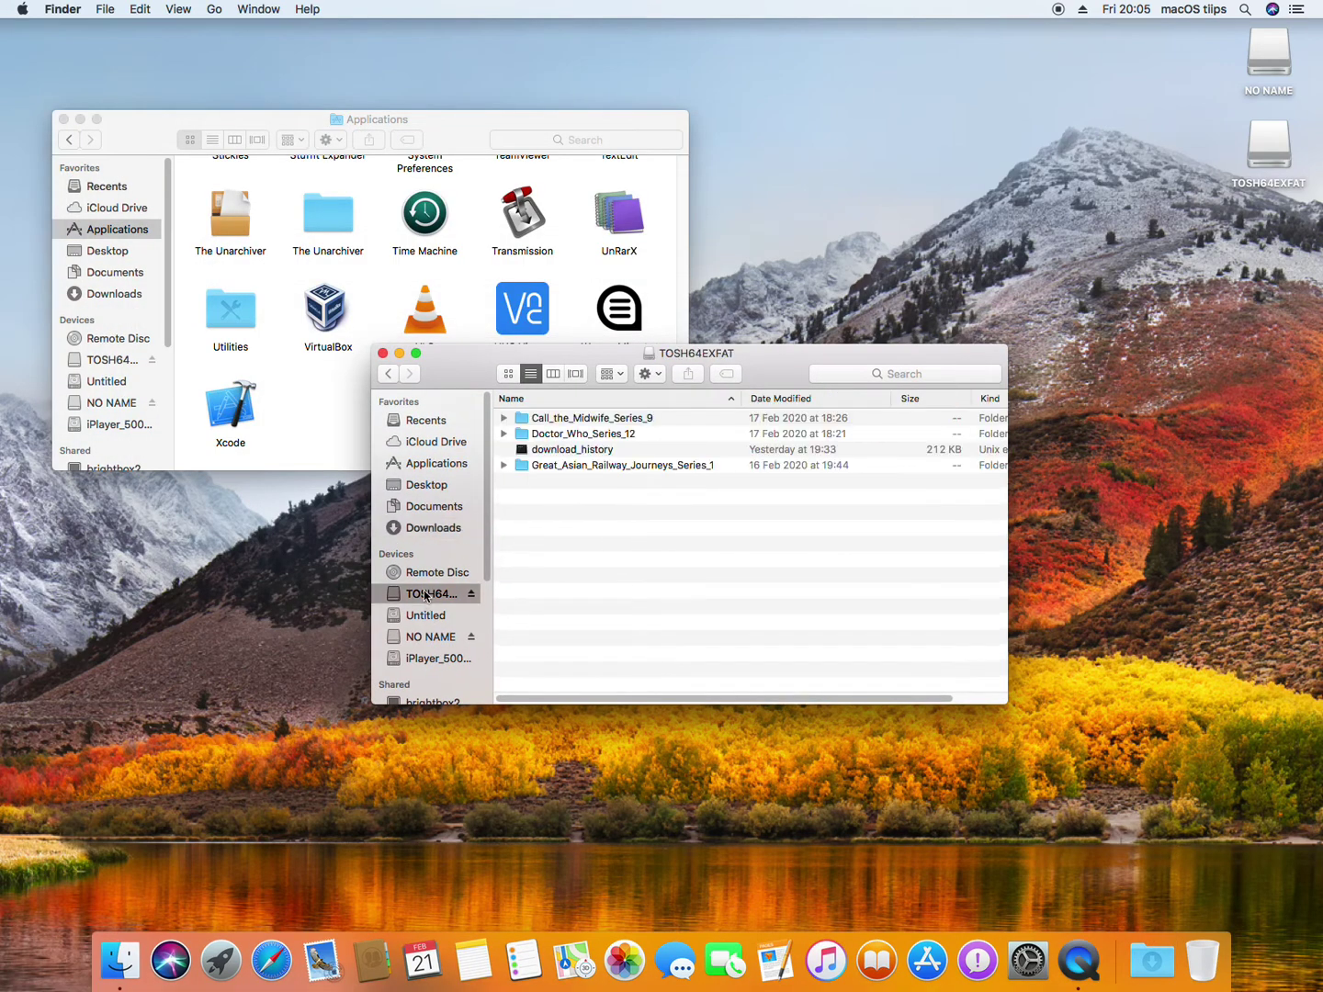
pyautogui.click(507, 373)
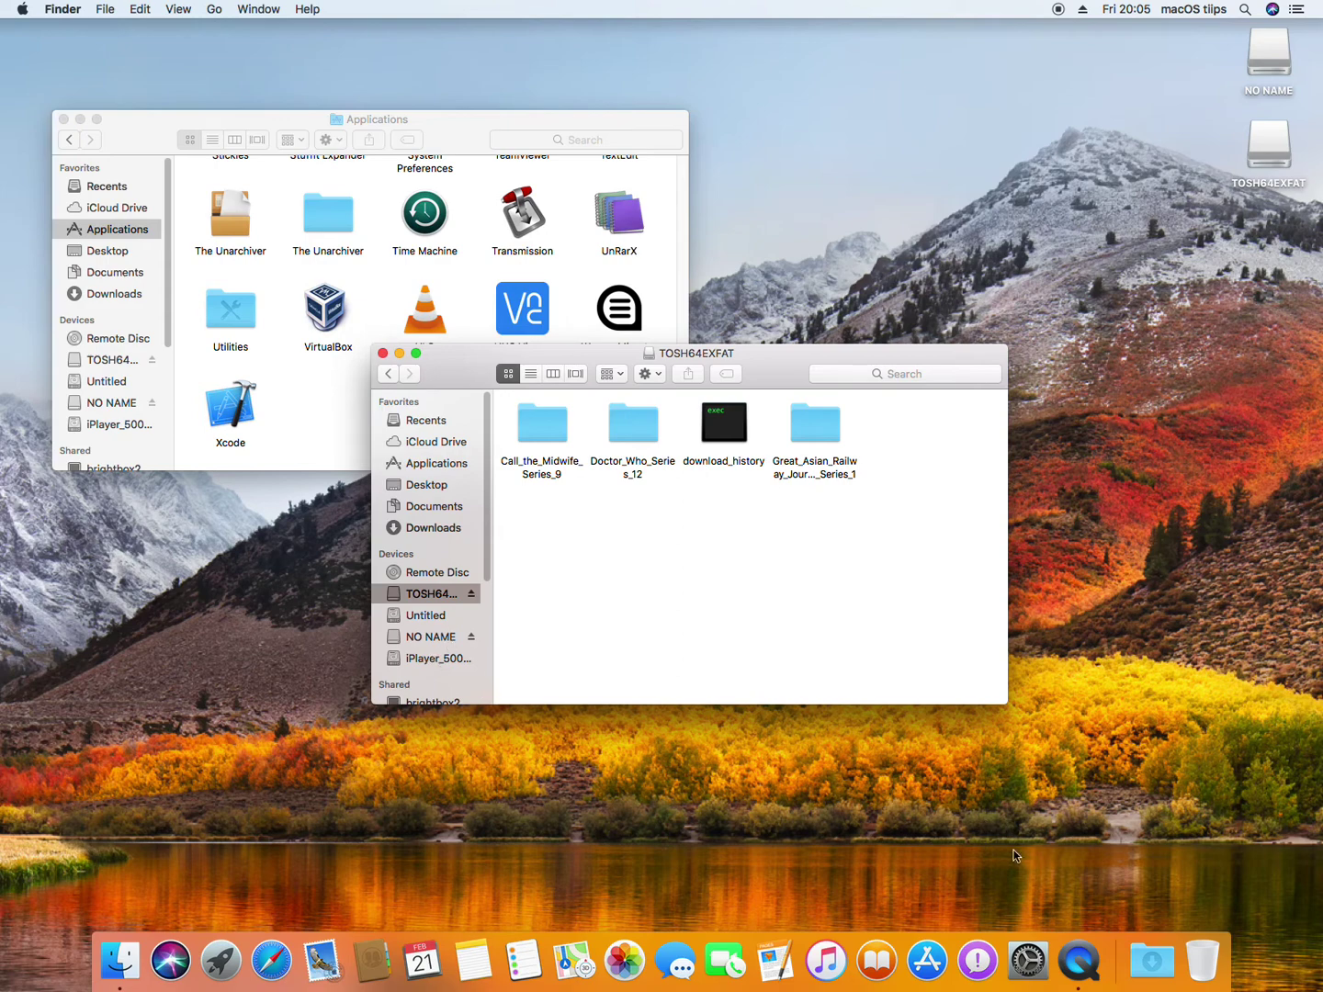
pyautogui.rightClick(444, 662)
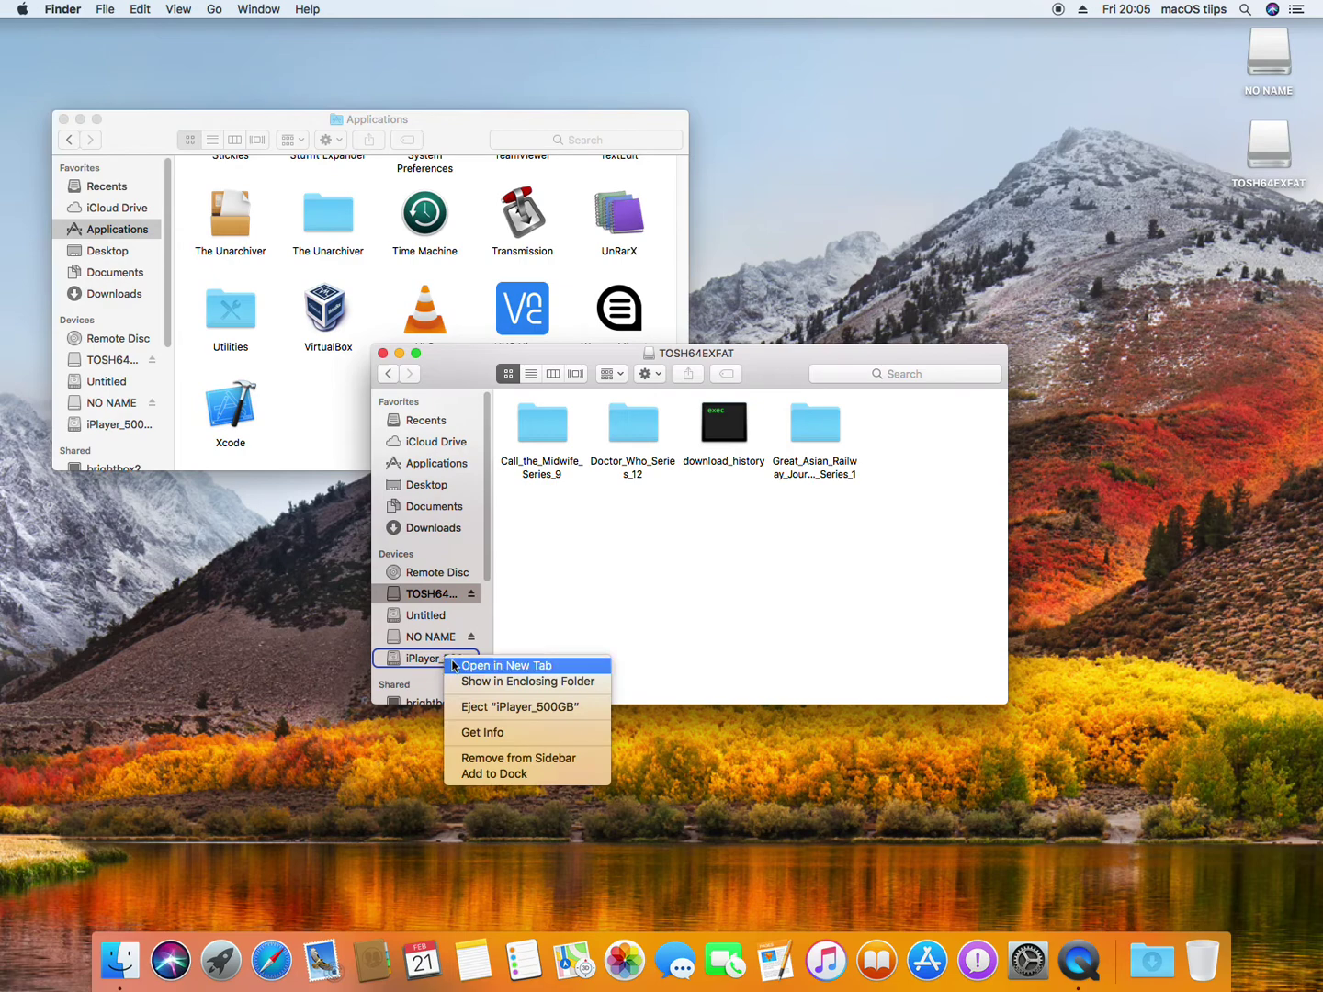
pyautogui.click(303, 705)
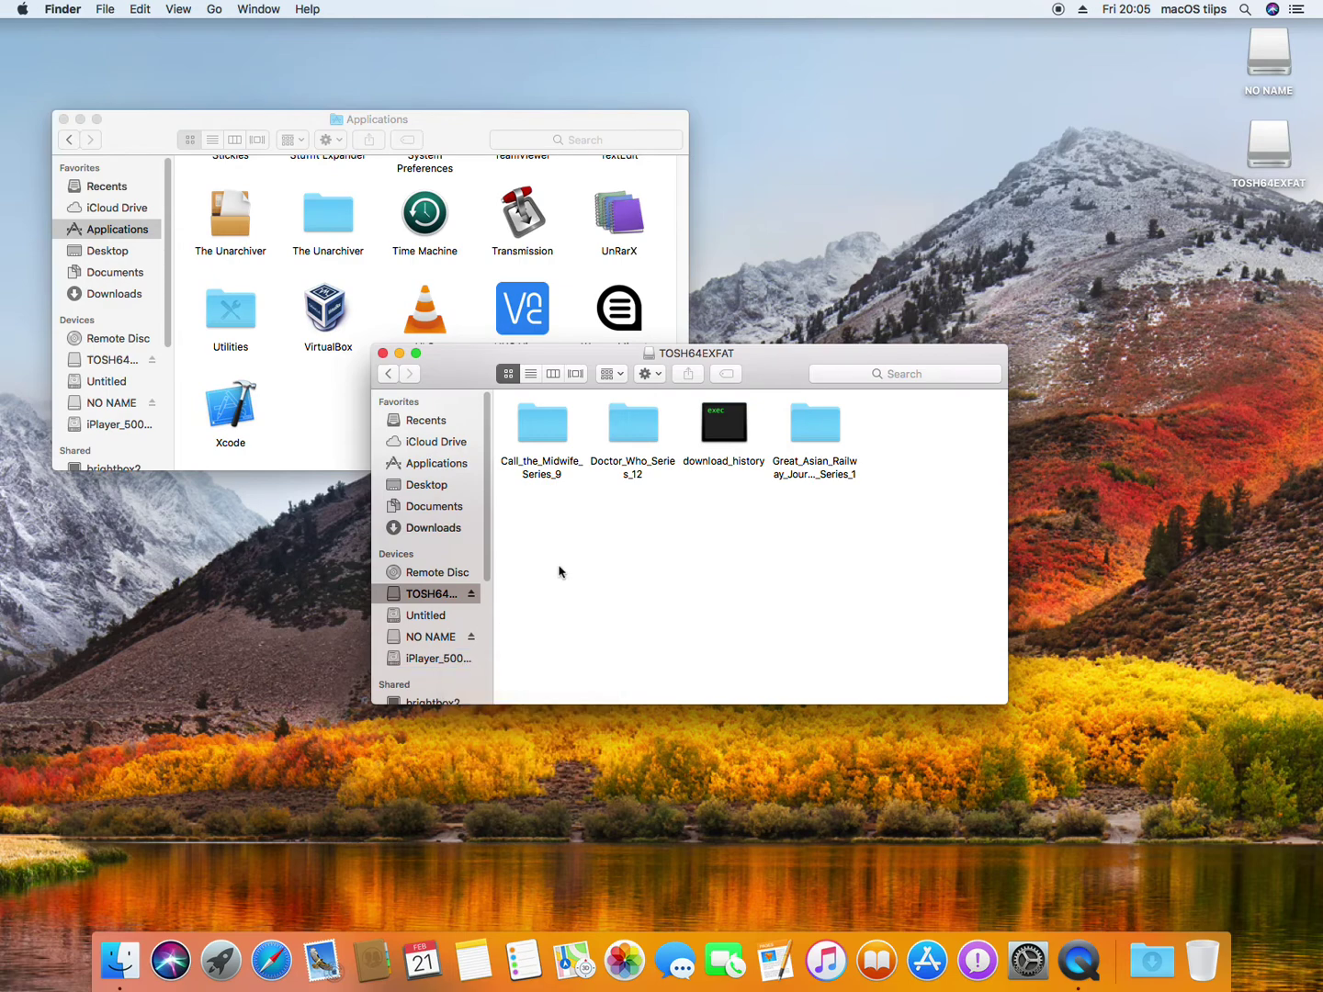
pyautogui.moveTo(575, 355); pyautogui.dragTo(706, 362)
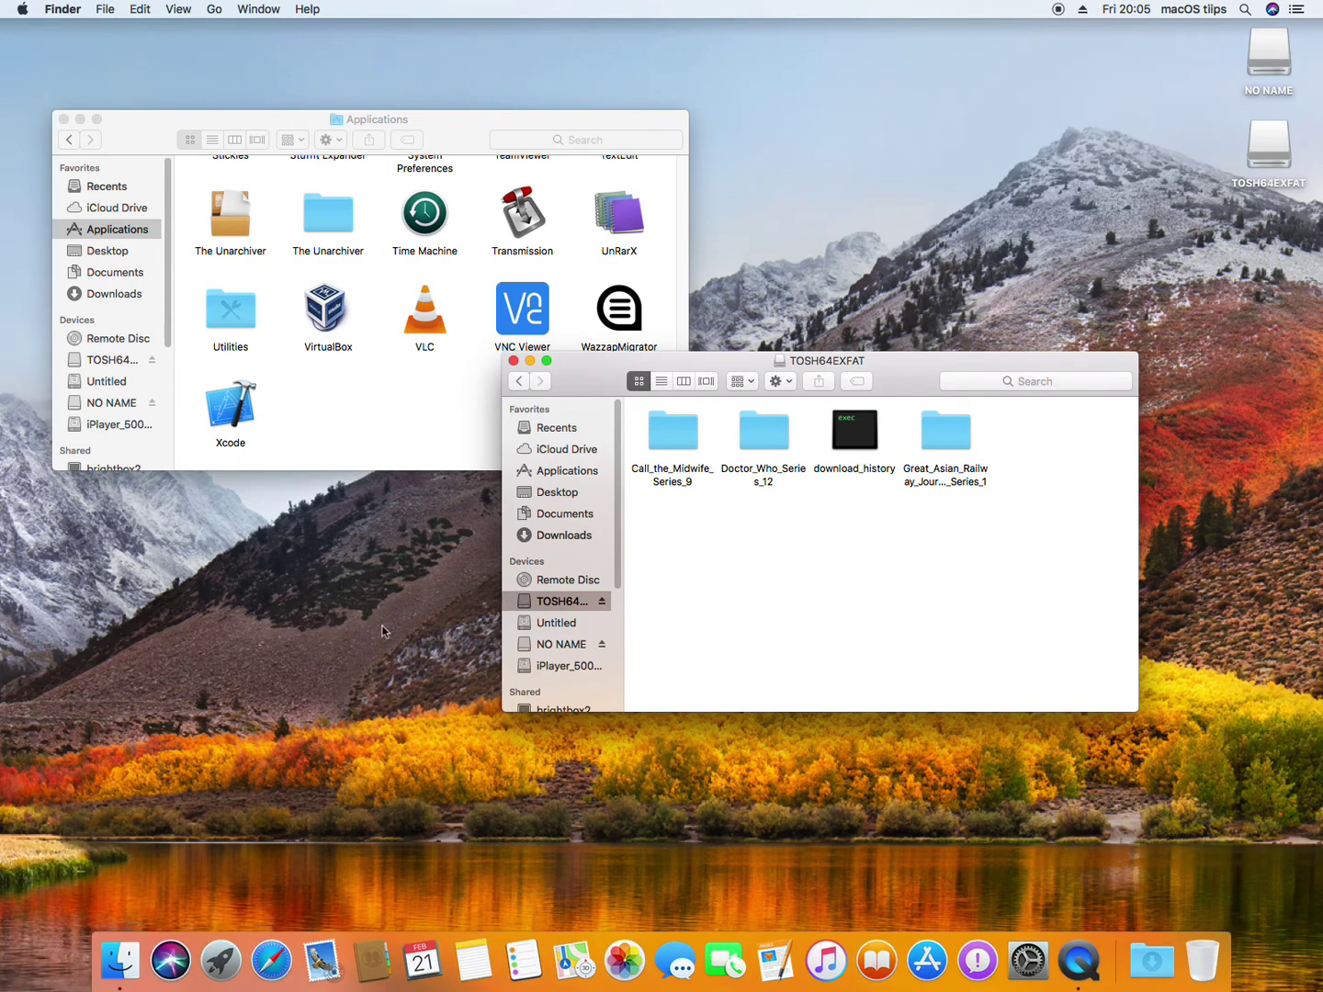
pyautogui.press('g')
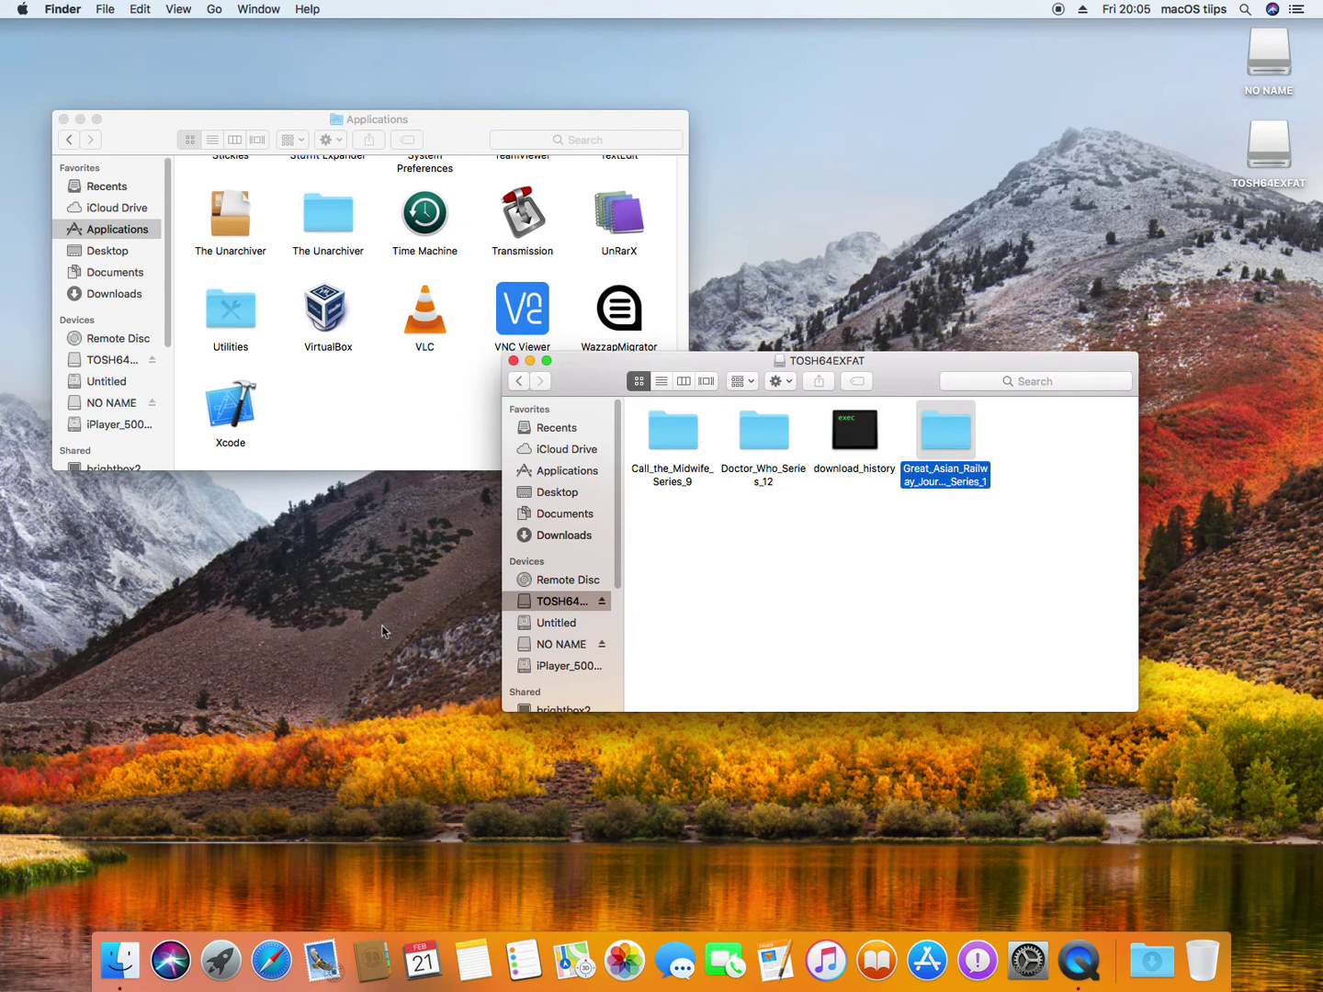
pyautogui.click(813, 248)
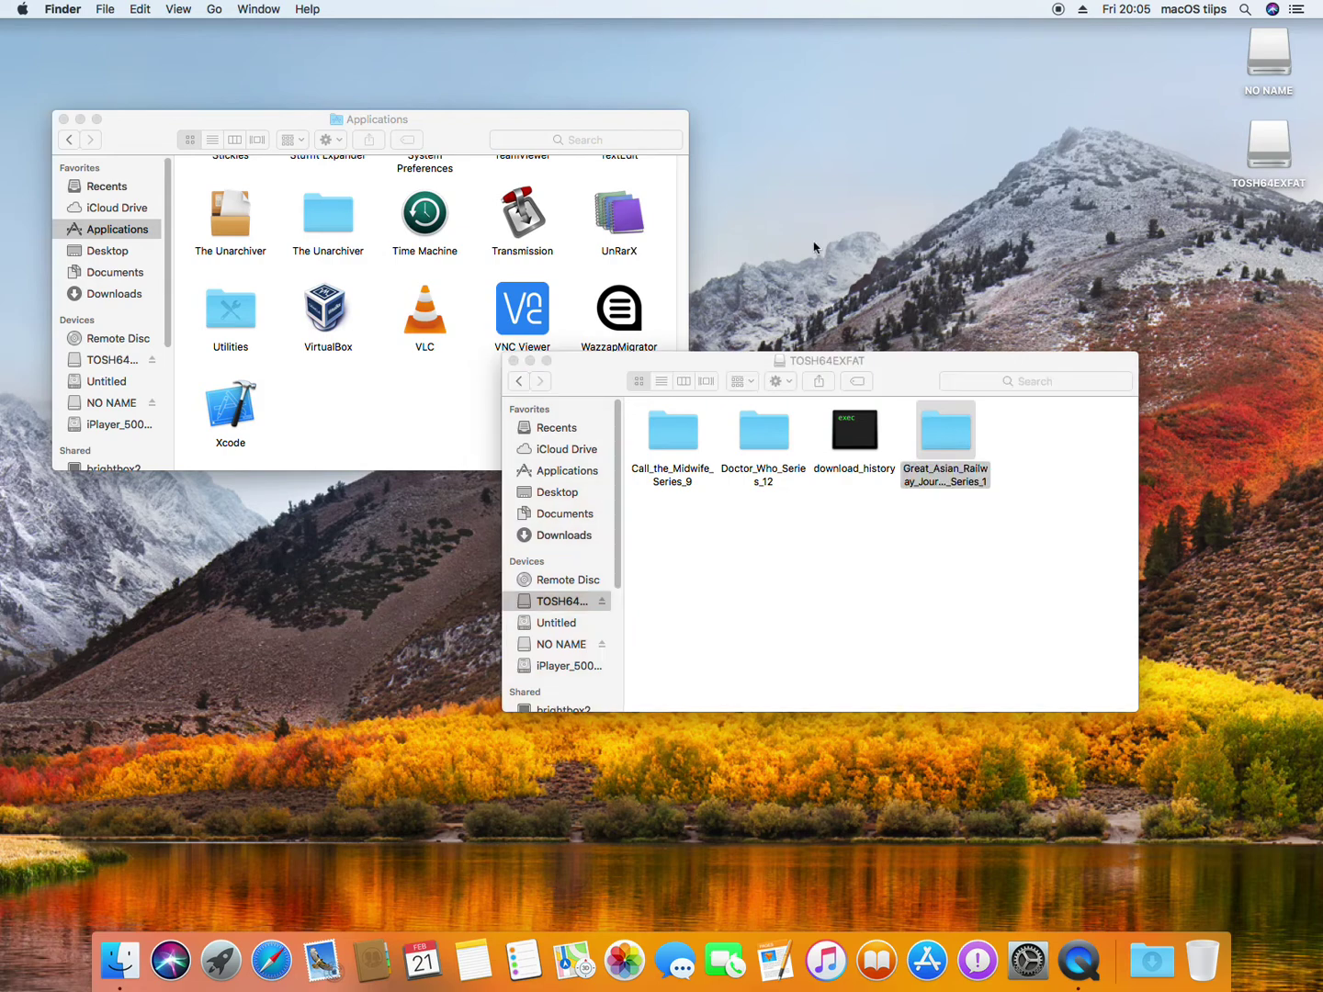
# Step: Open more Recents windows, spread them out, and merge all Finder windows into tabs
pyautogui.press('super+n')
pyautogui.press('super+n')
pyautogui.press('super+n')
pyautogui.moveTo(694, 380); pyautogui.dragTo(1066, 437)
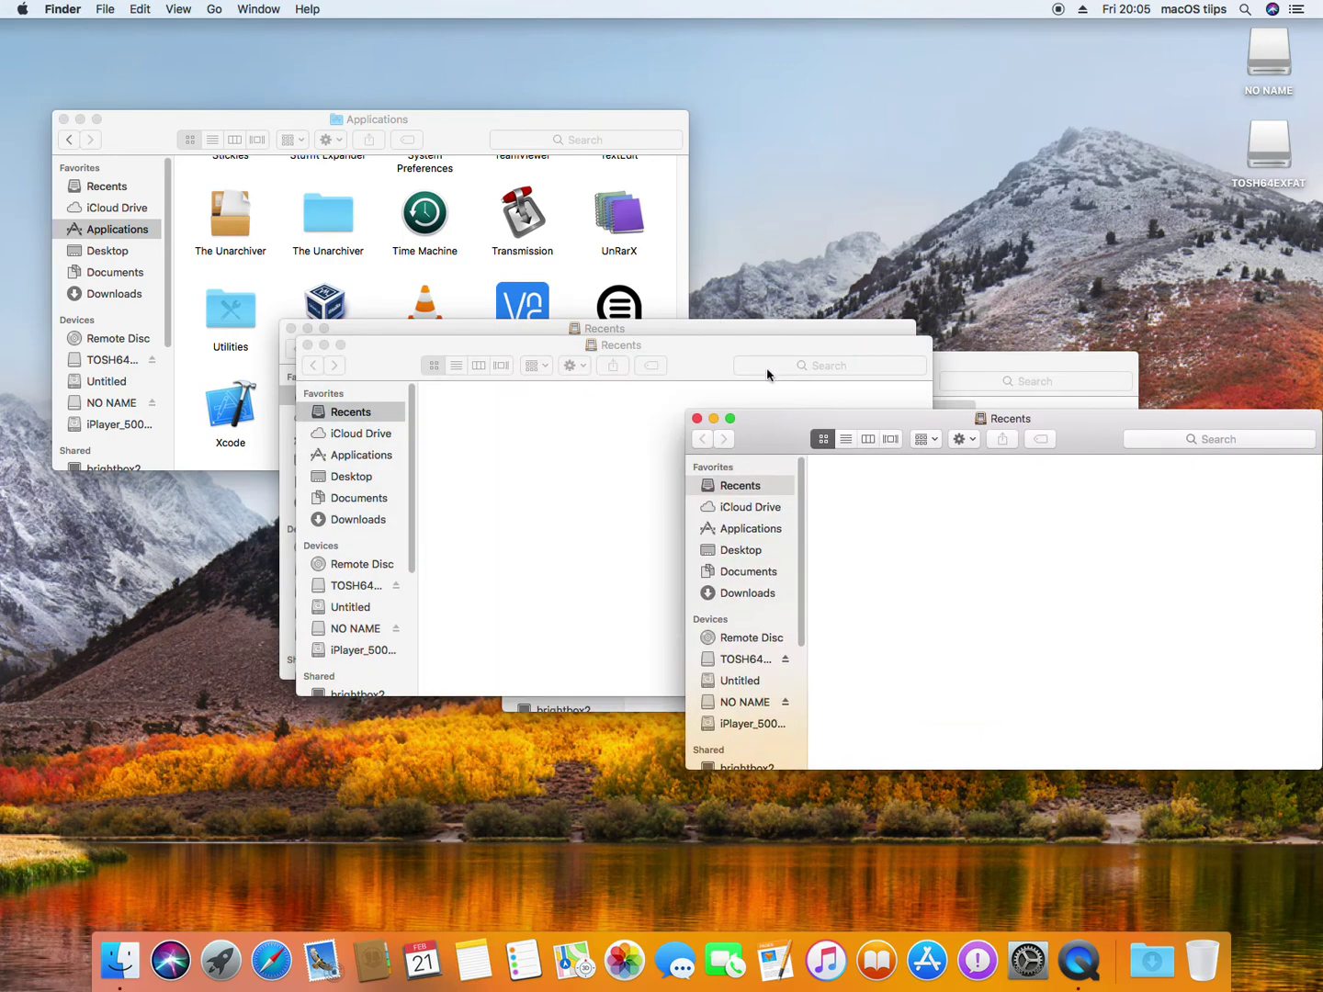
pyautogui.moveTo(724, 356); pyautogui.dragTo(511, 507)
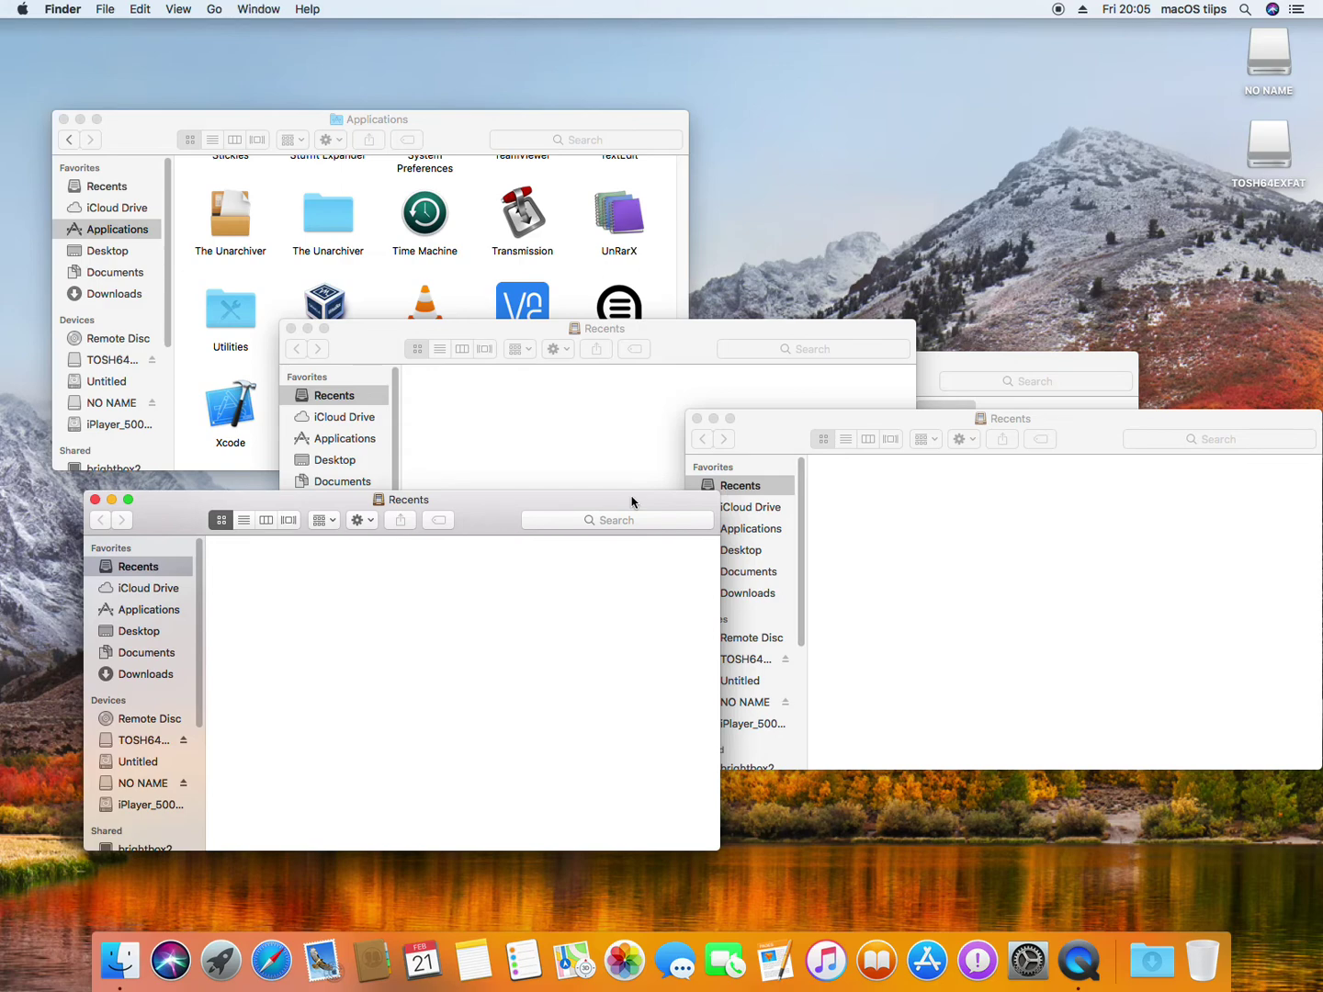
pyautogui.press('super+shift+m')
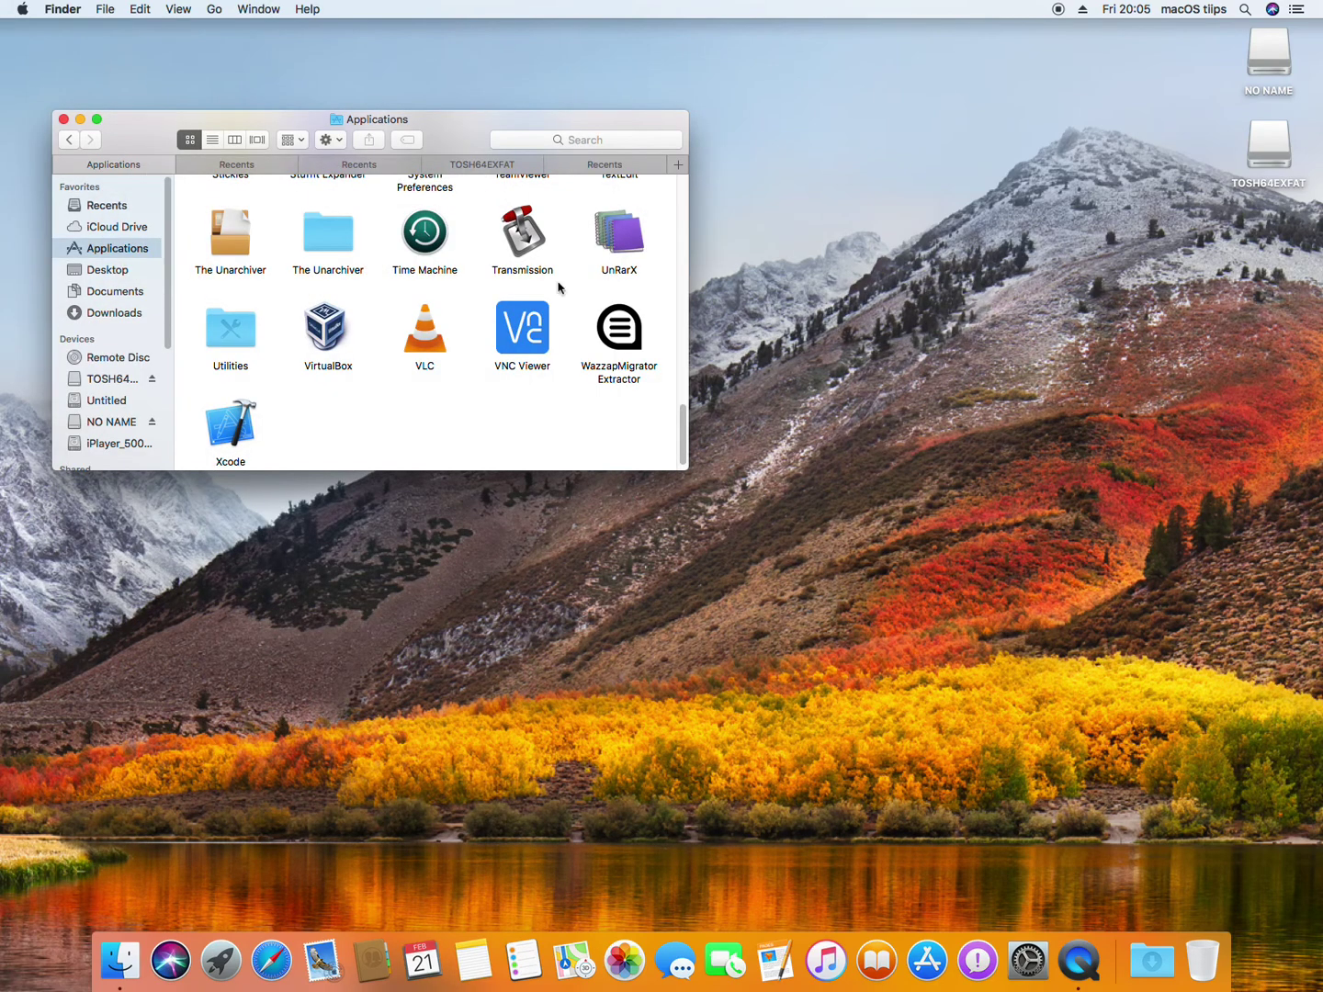
pyautogui.moveTo(469, 129); pyautogui.dragTo(713, 280)
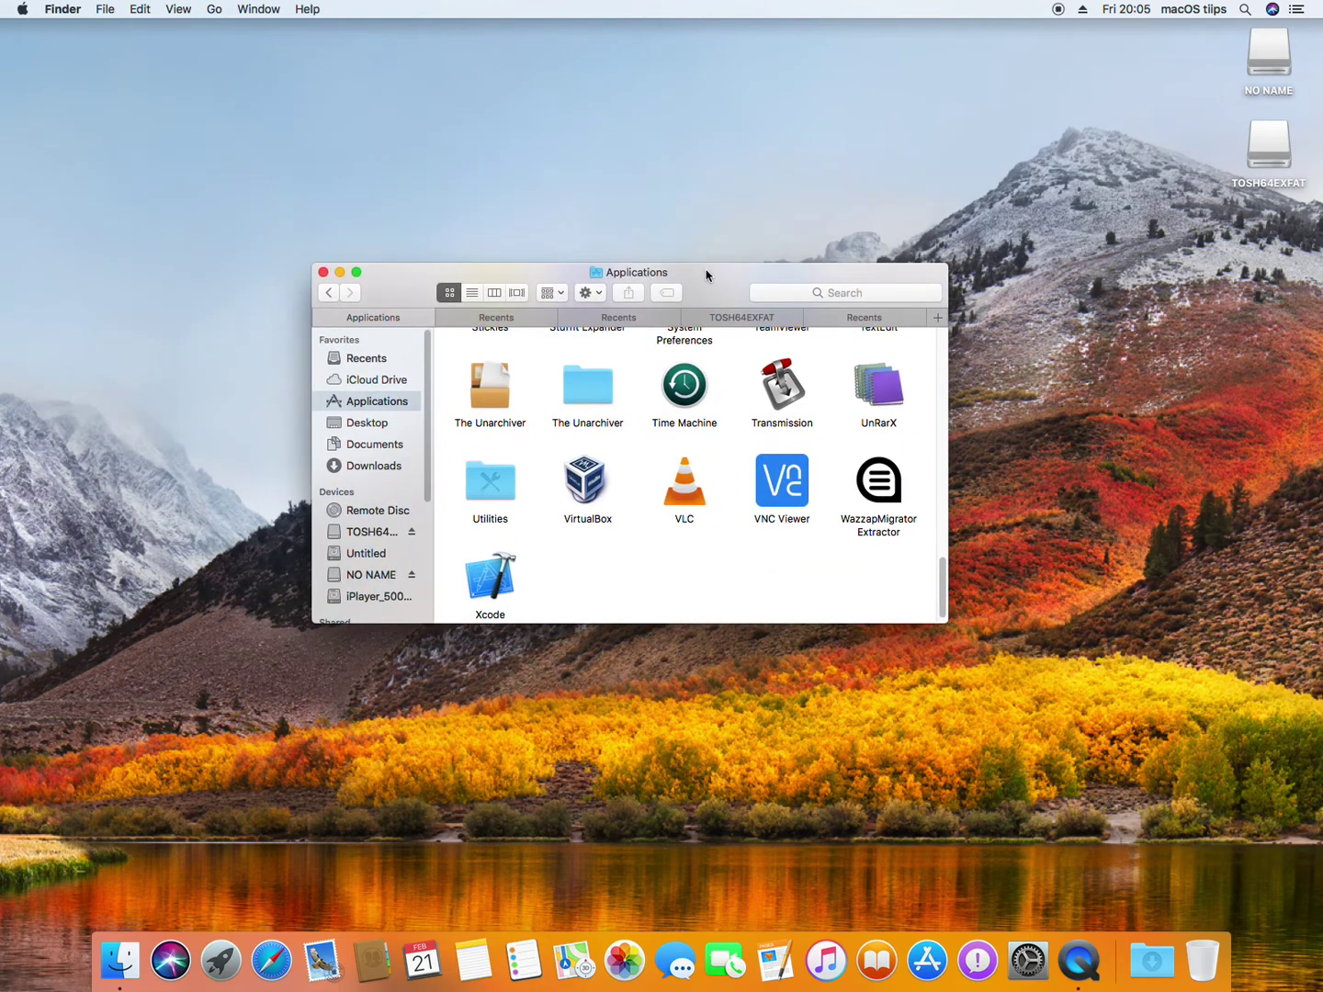
# Step: Close the Finder tabs one by one with Cmd+W, finishing with the window
pyautogui.press('super+w')
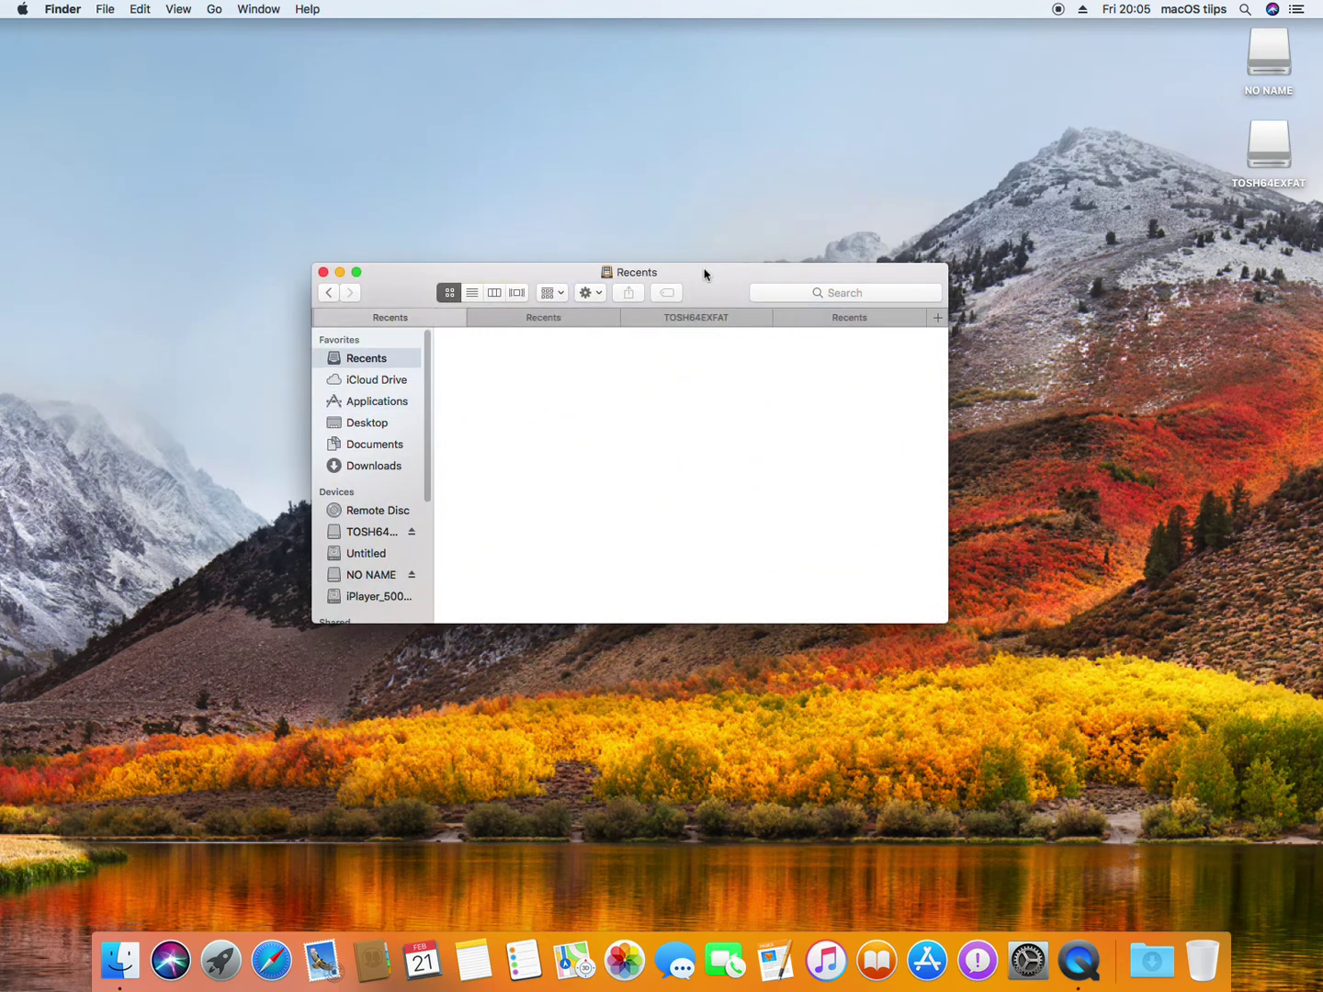
pyautogui.press('super+w')
pyautogui.press('super+w')
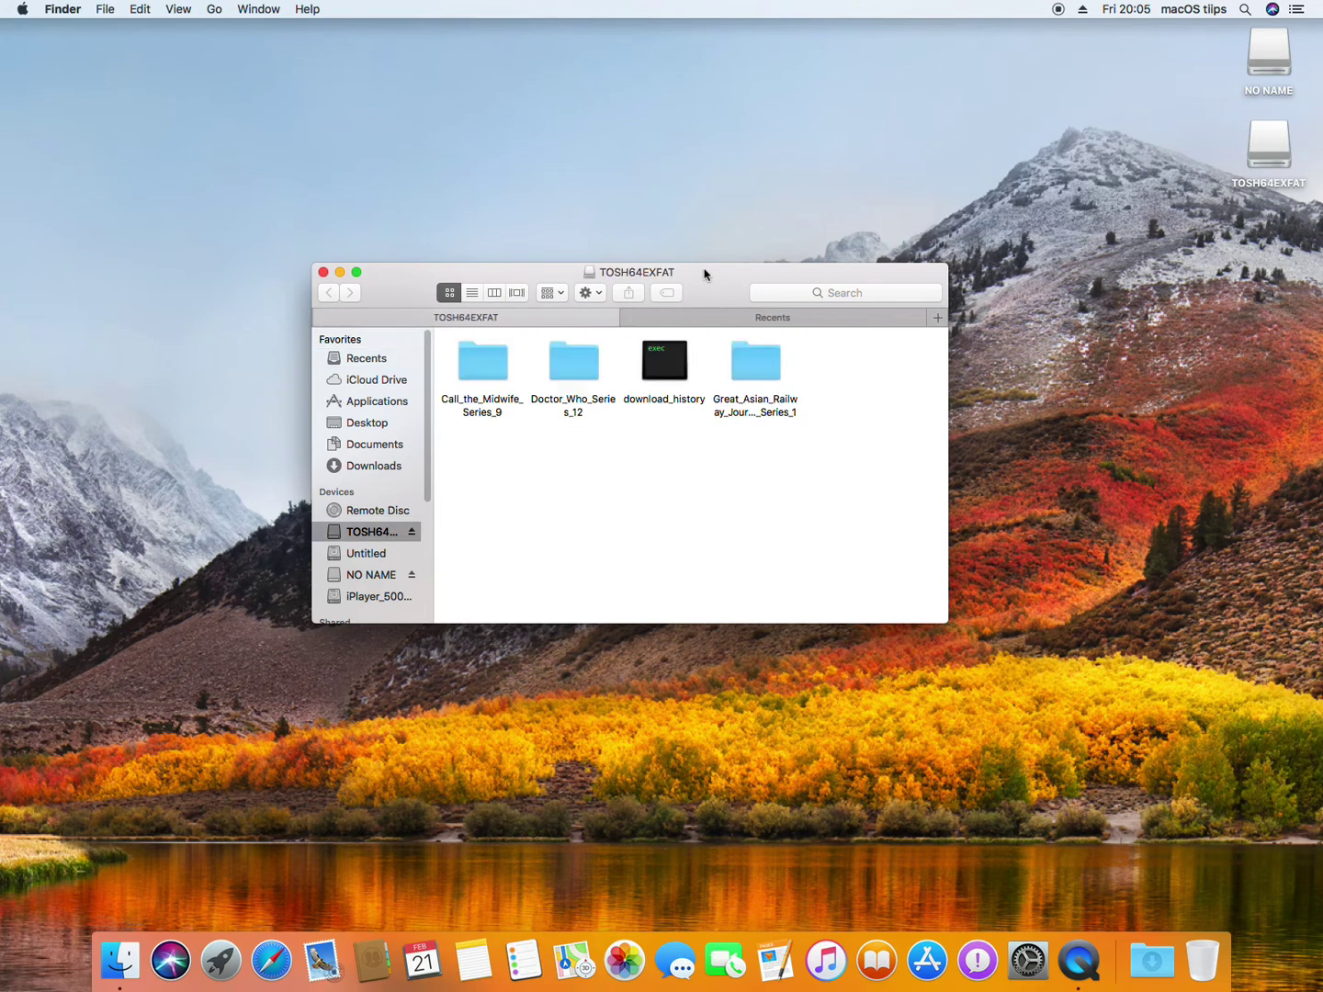
pyautogui.press('super+w')
pyautogui.press('super+w')
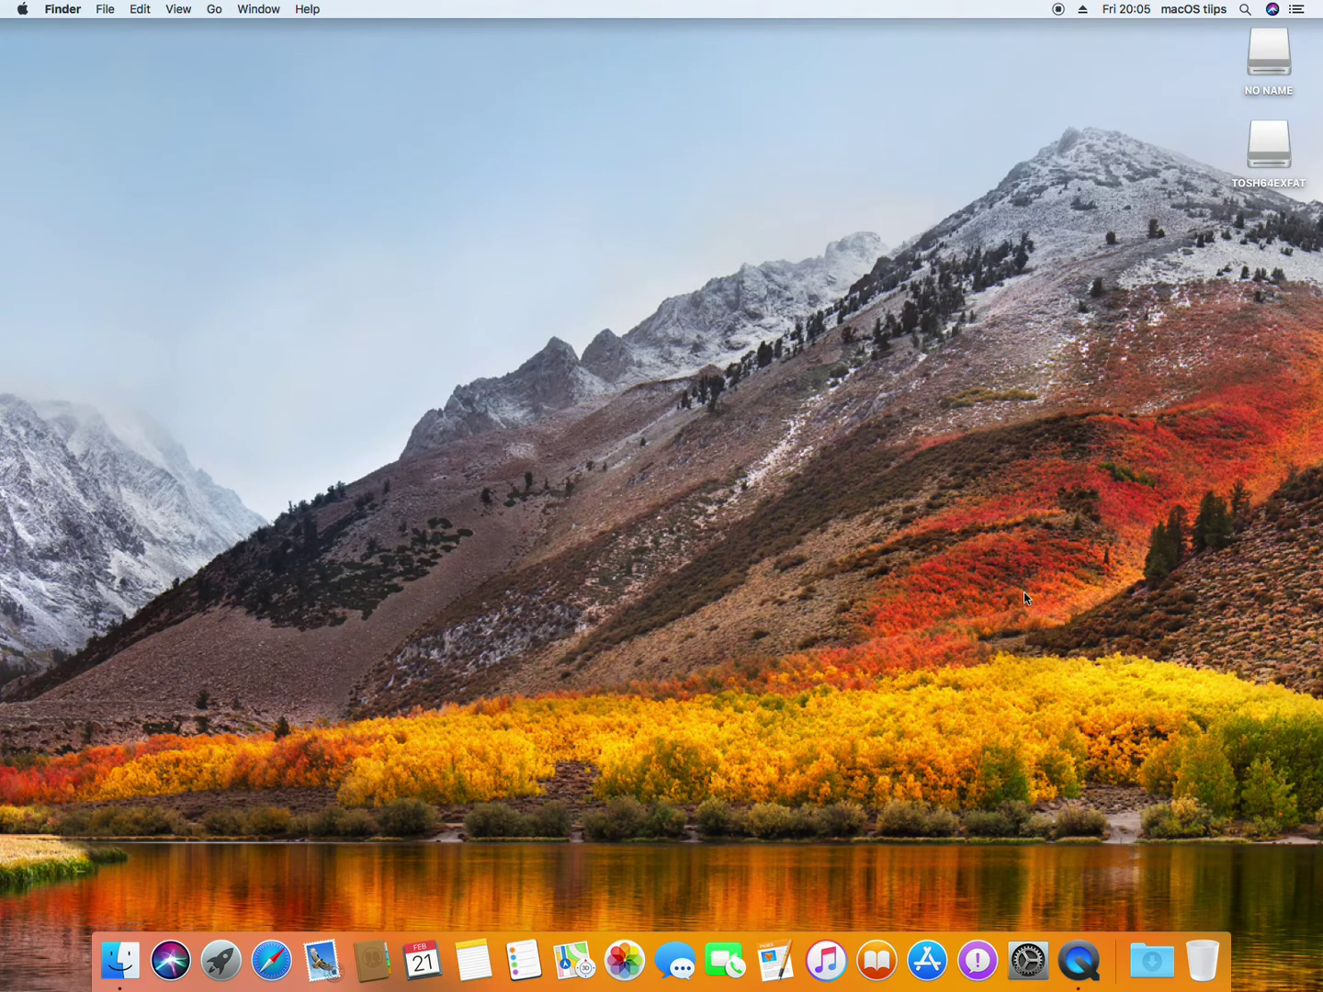
# Step: In Keyboard > Shortcuts > App Shortcuts, remove Finder's existing Merge All Windows shortcut
pyautogui.click(1036, 971)
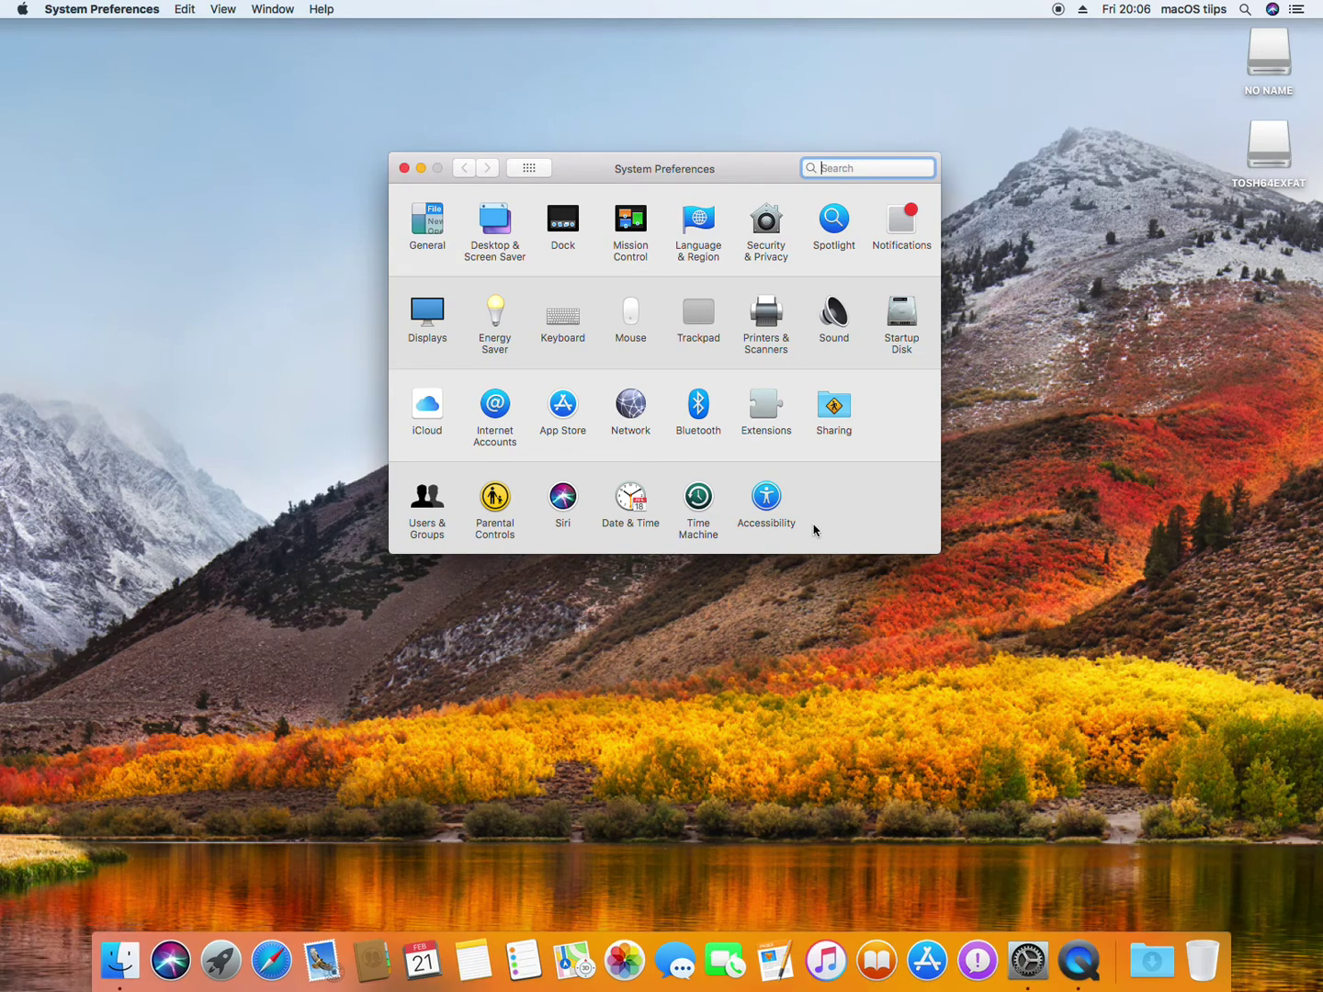
pyautogui.click(564, 323)
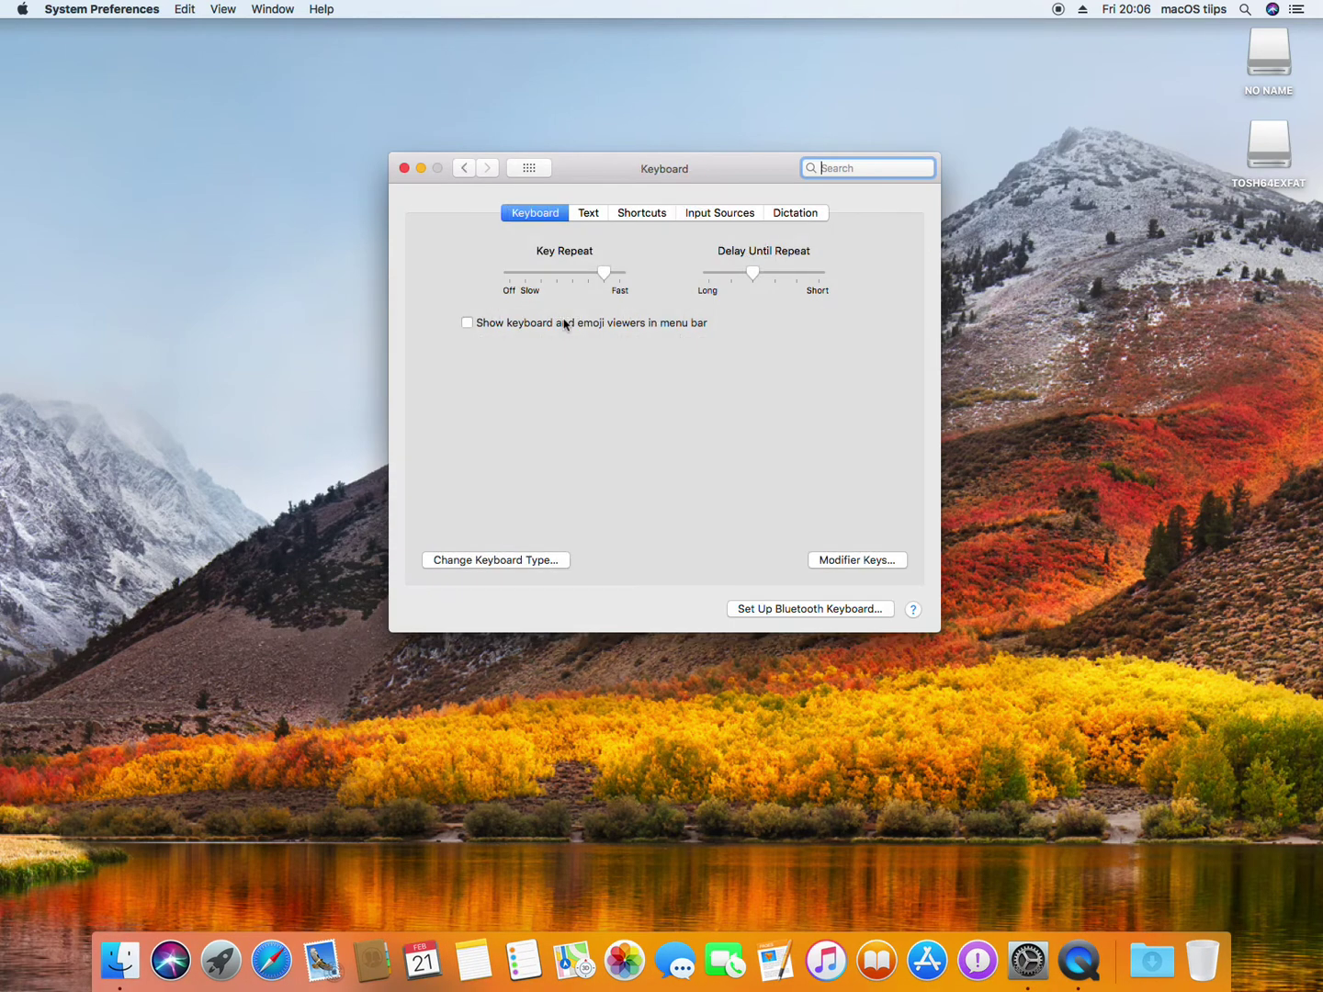
pyautogui.click(641, 215)
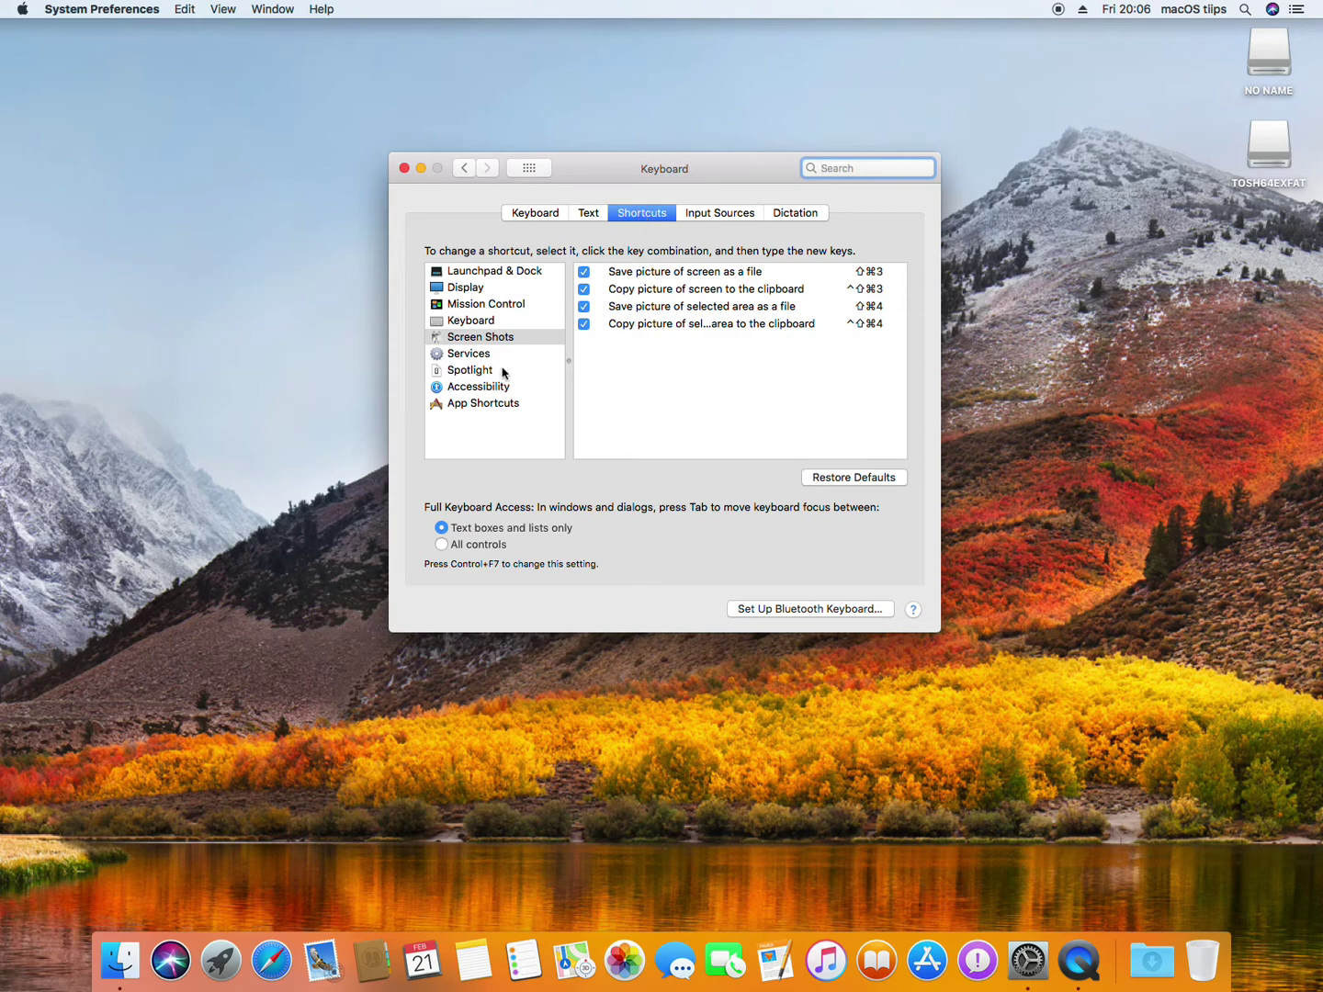
pyautogui.click(467, 402)
pyautogui.click(675, 331)
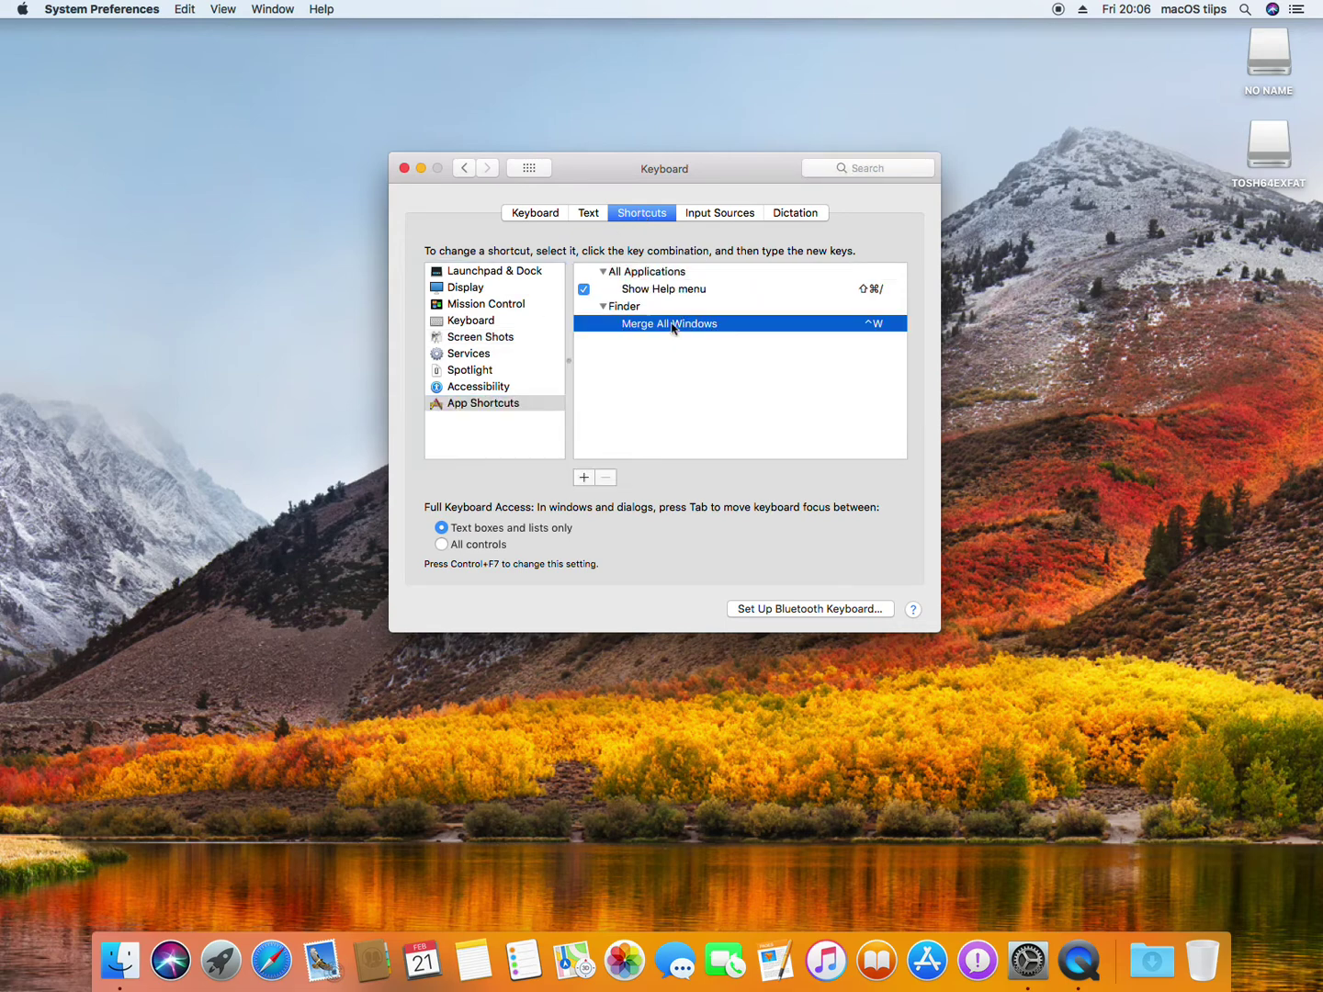
pyautogui.click(605, 476)
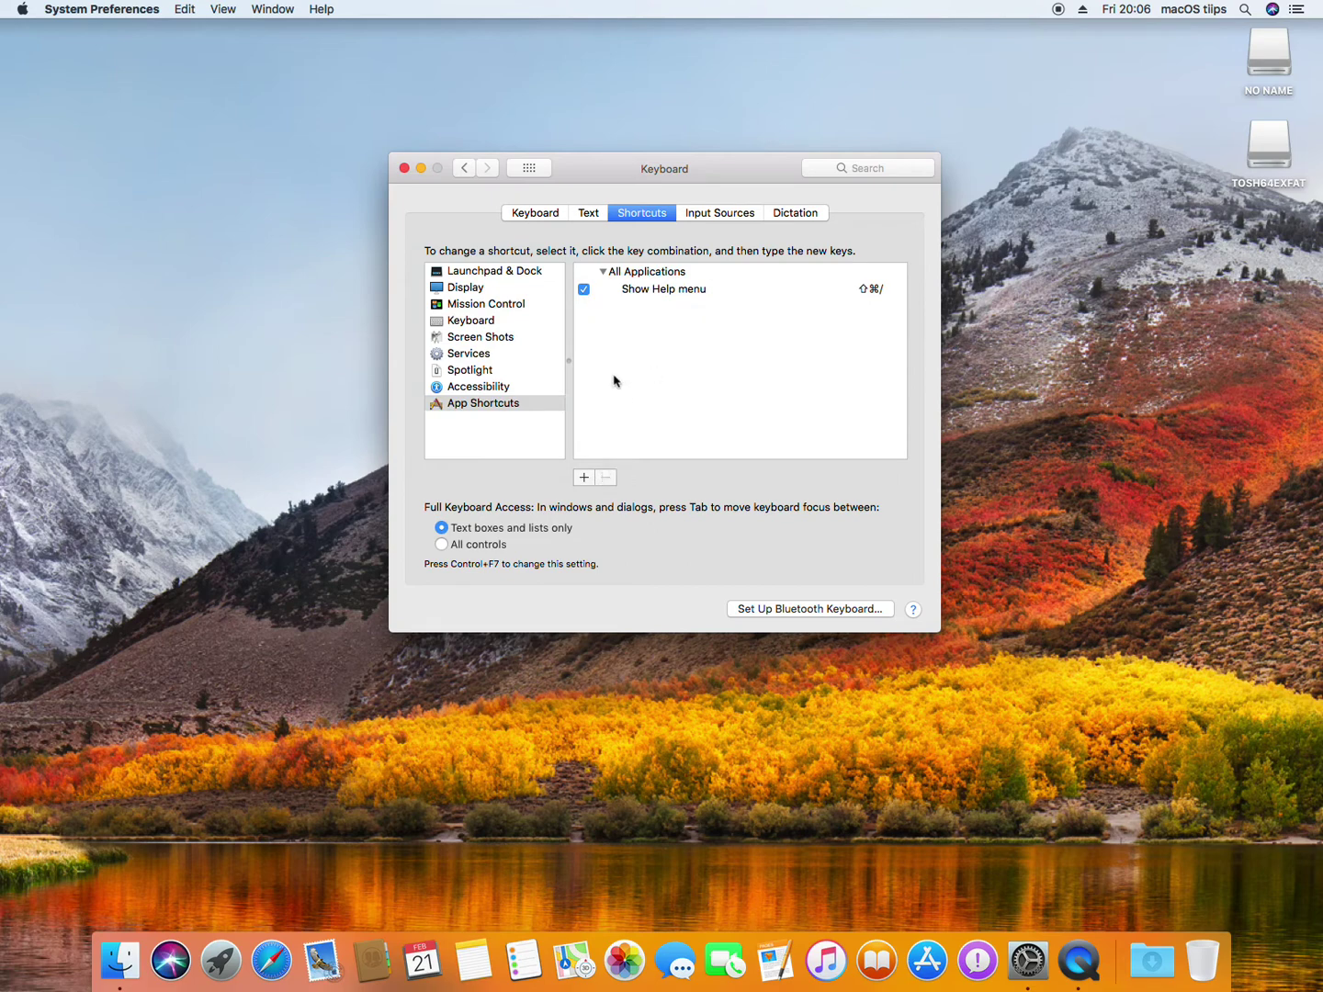
pyautogui.click(584, 479)
# Step: Add a Finder 'Merge All Windows' shortcut set to ^W, then close System Preferences
pyautogui.click(472, 407)
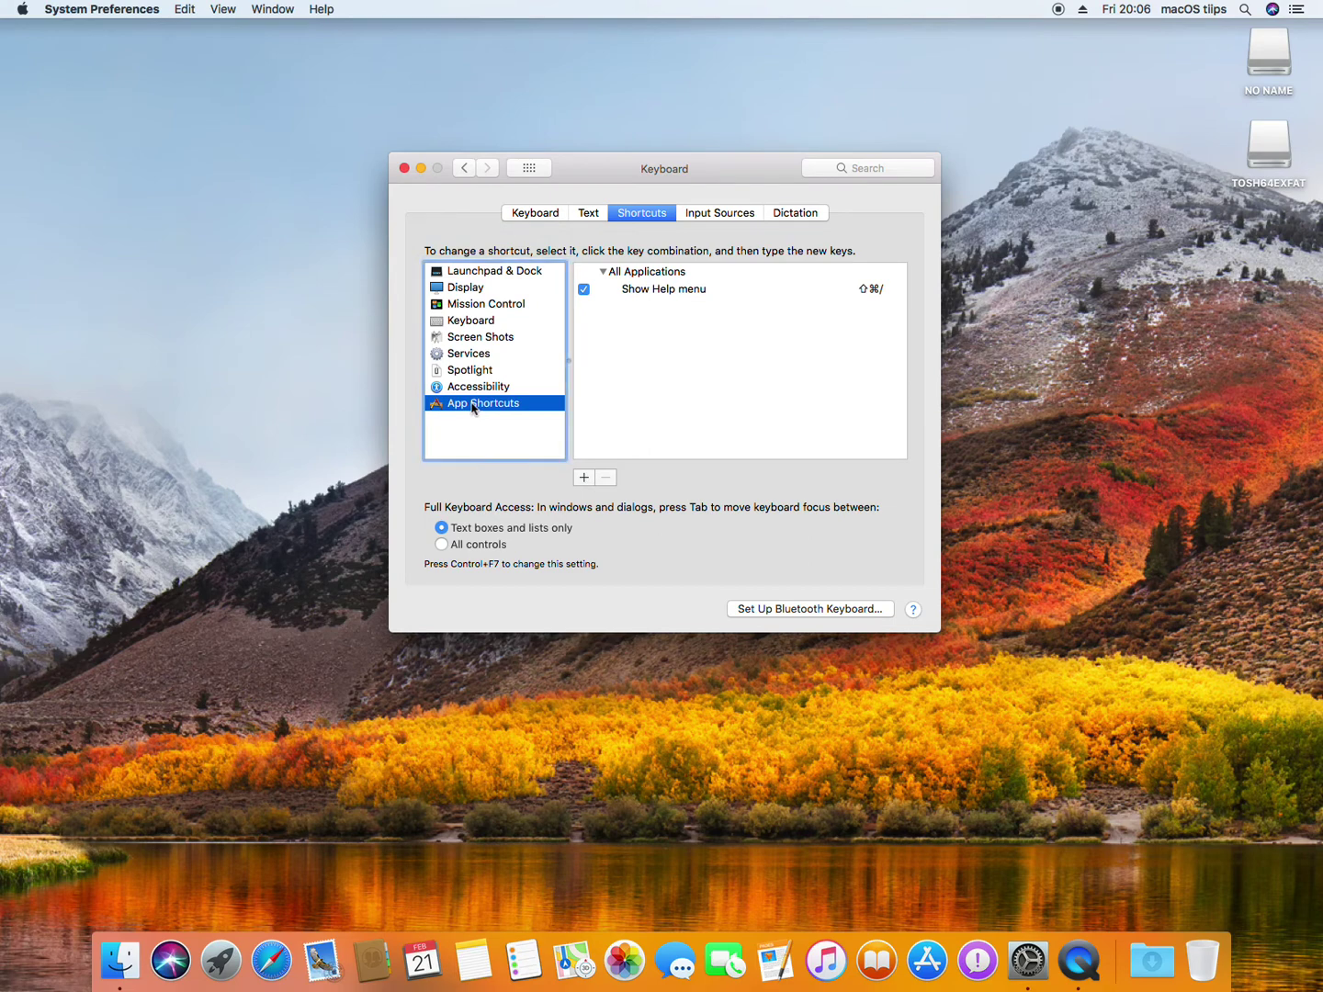
pyautogui.click(584, 478)
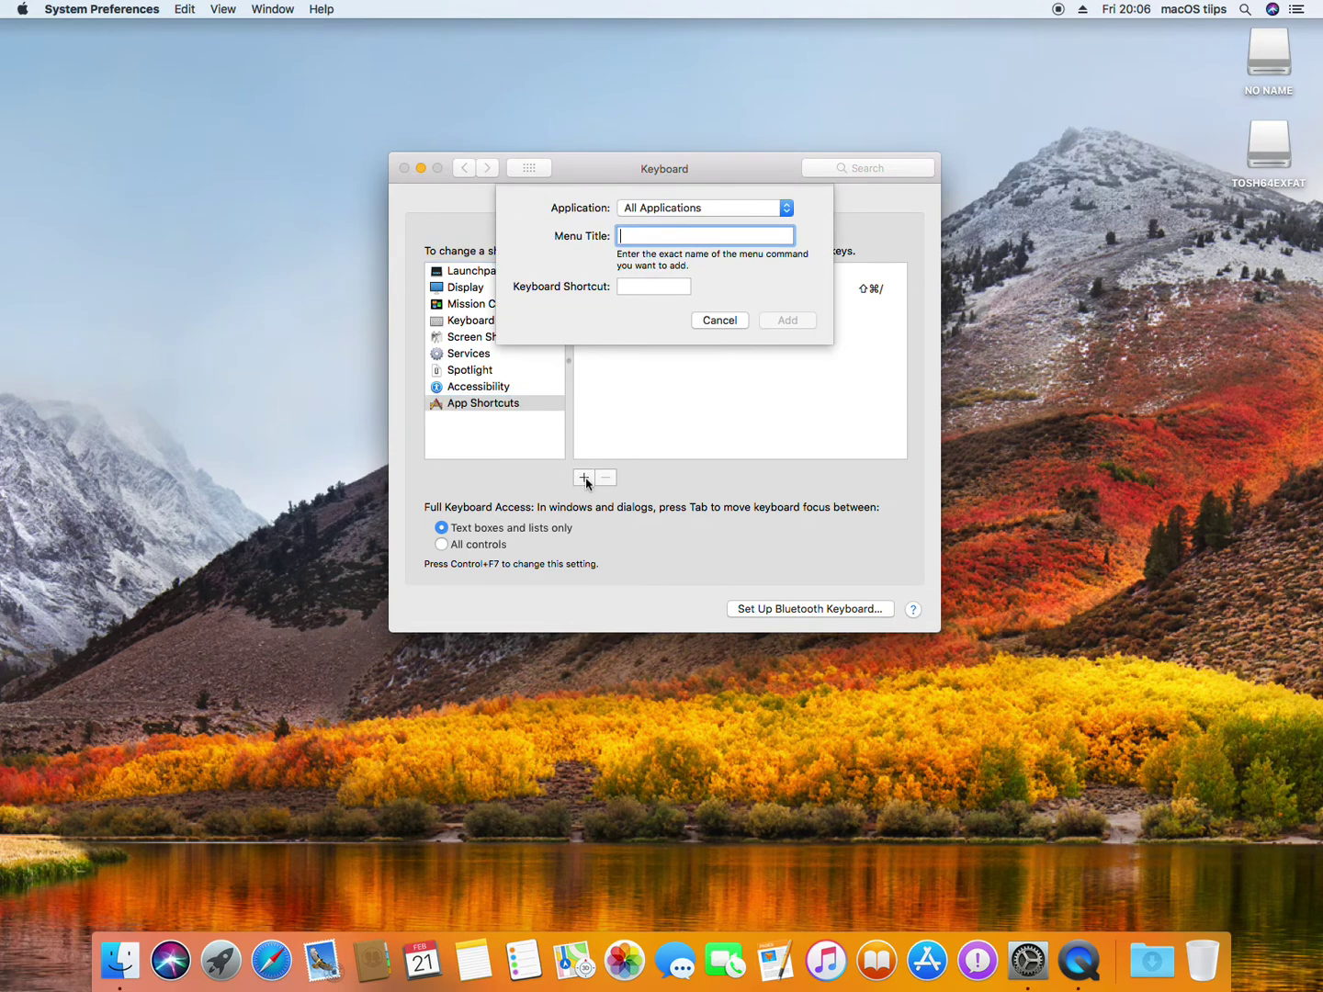
pyautogui.click(642, 210)
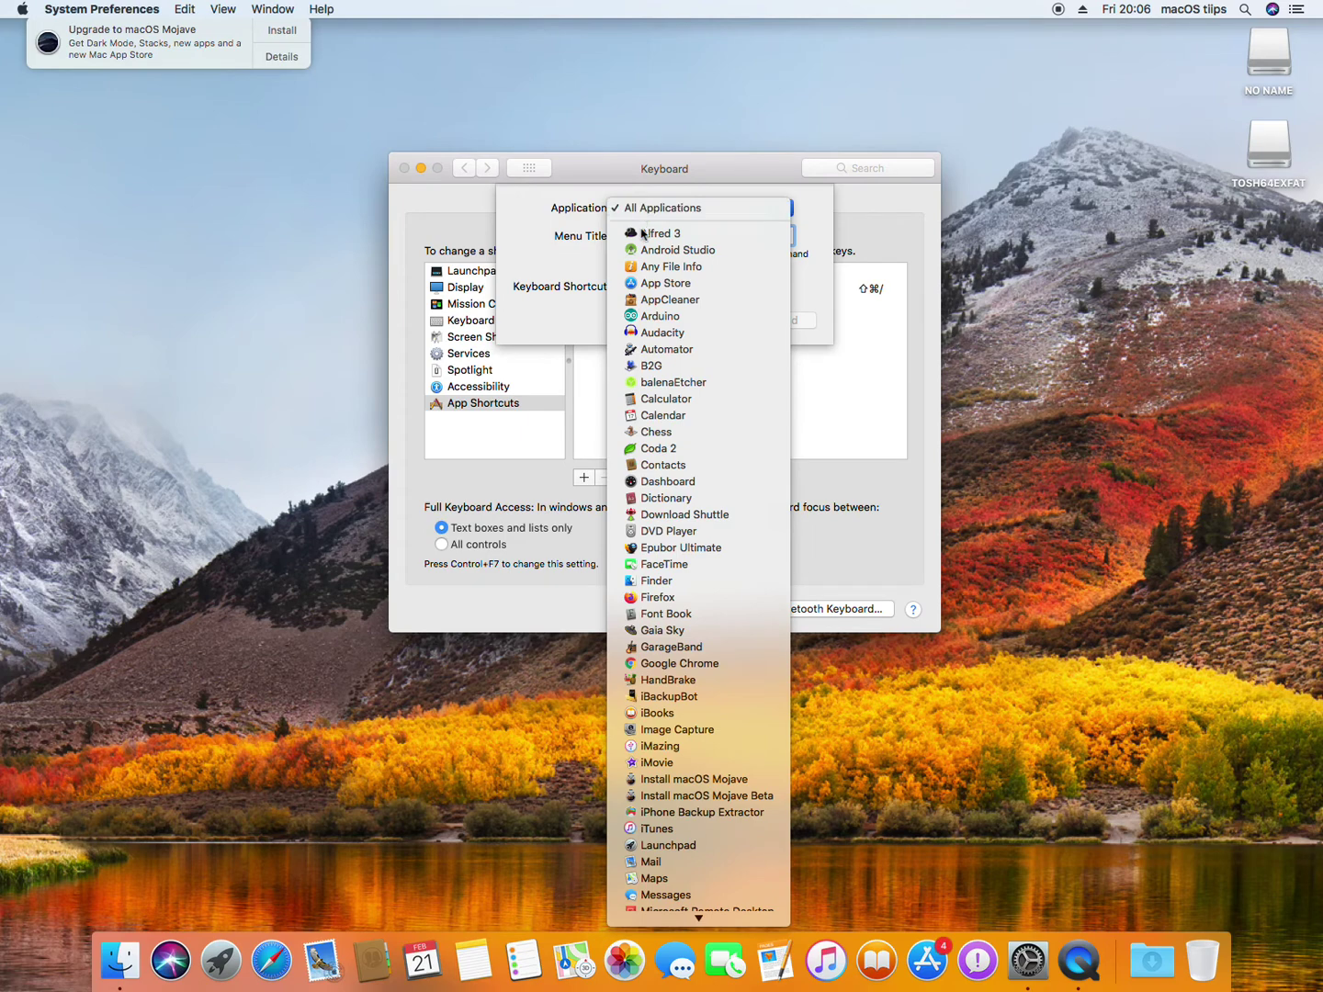
pyautogui.click(663, 582)
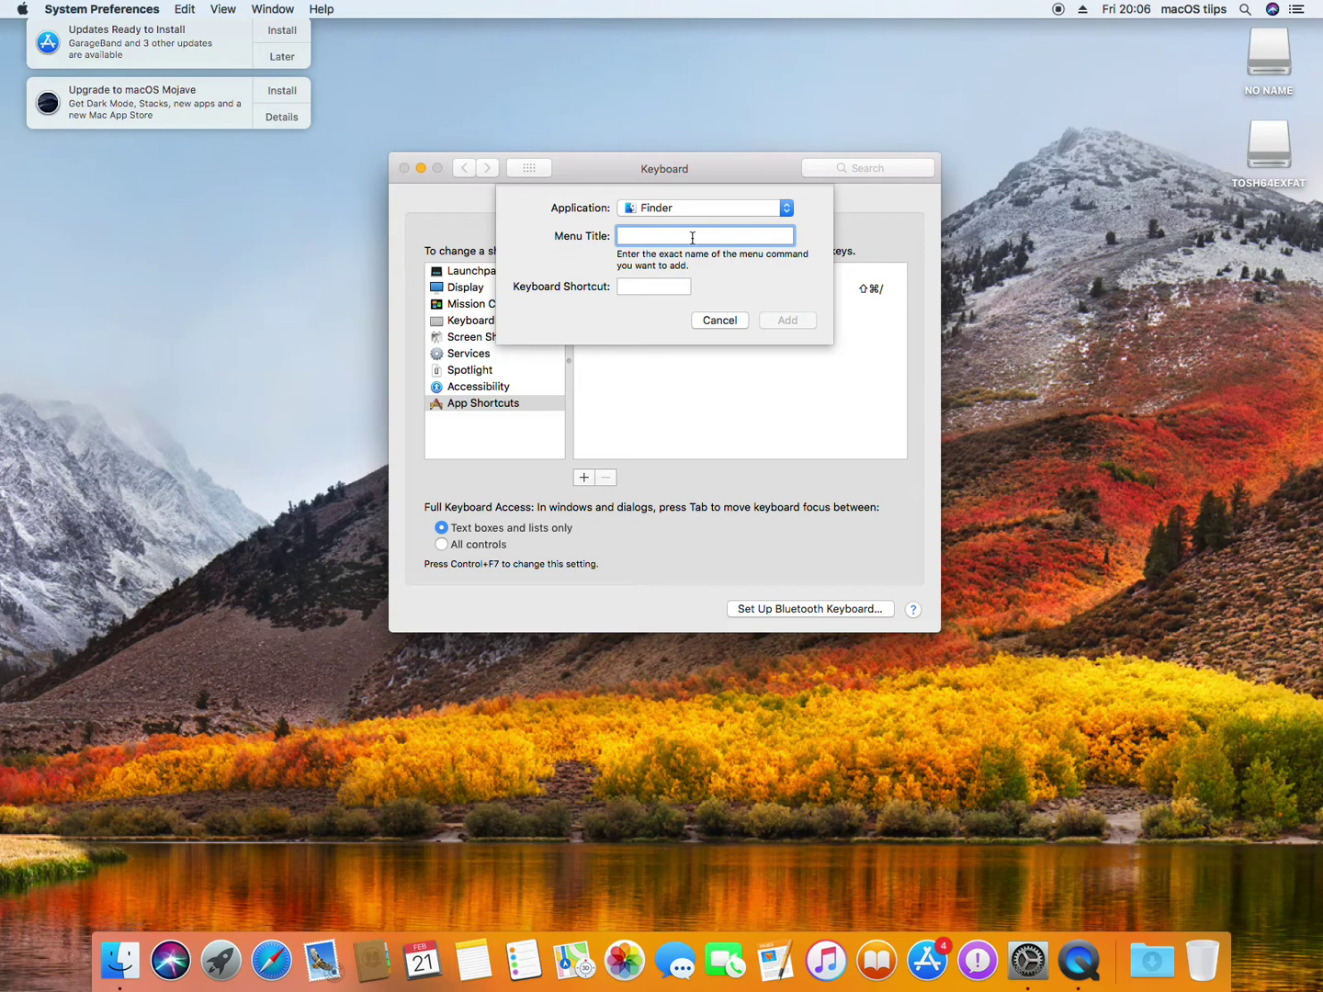
pyautogui.write('Merge All Windows')
pyautogui.click(660, 285)
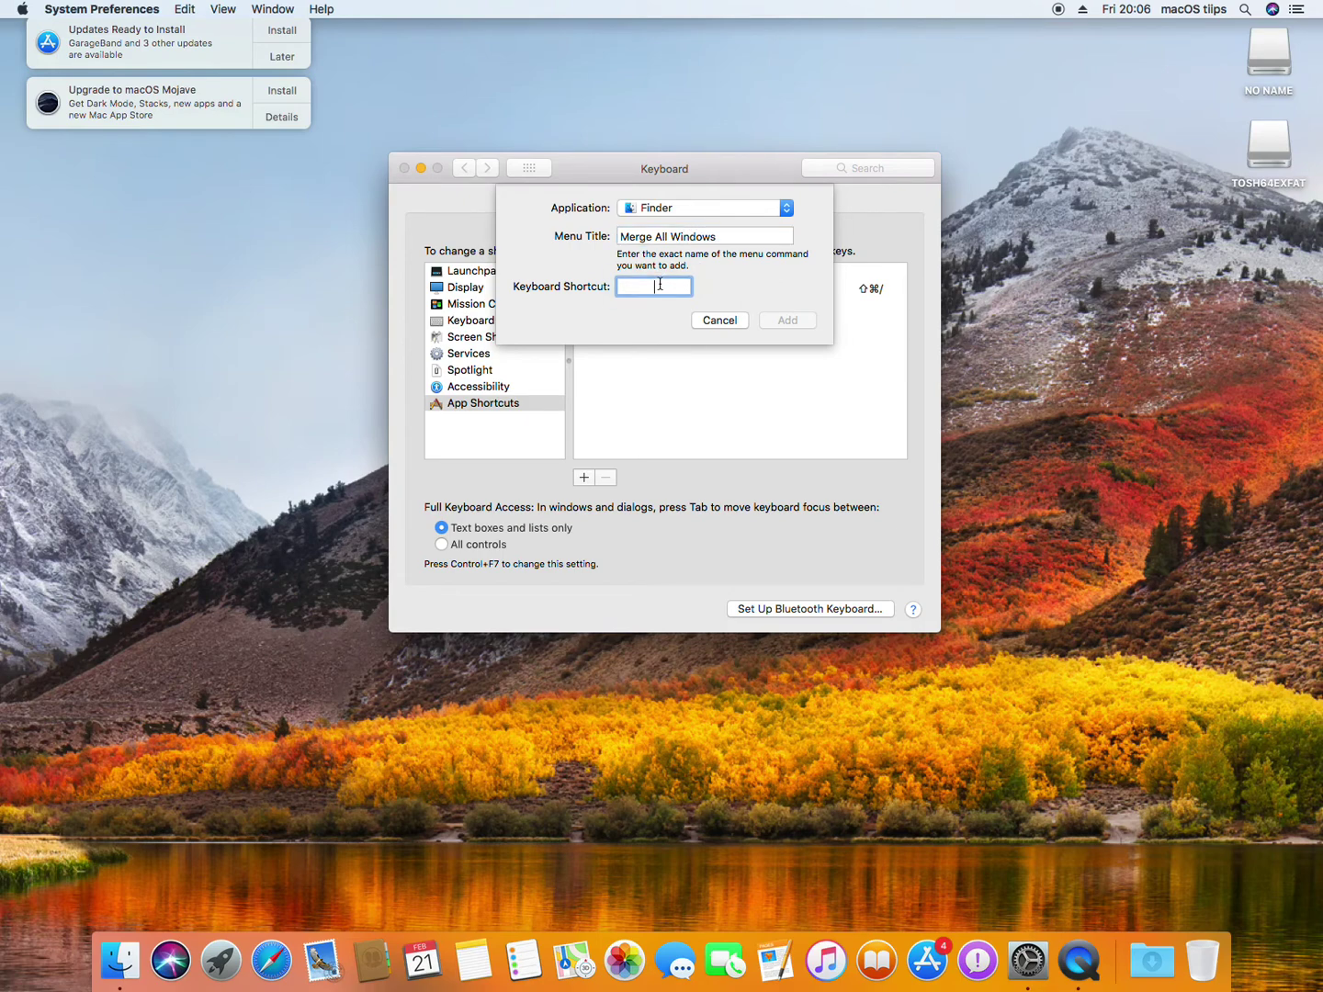
pyautogui.hotkey('ctrl', 'w')
pyautogui.write('^W')
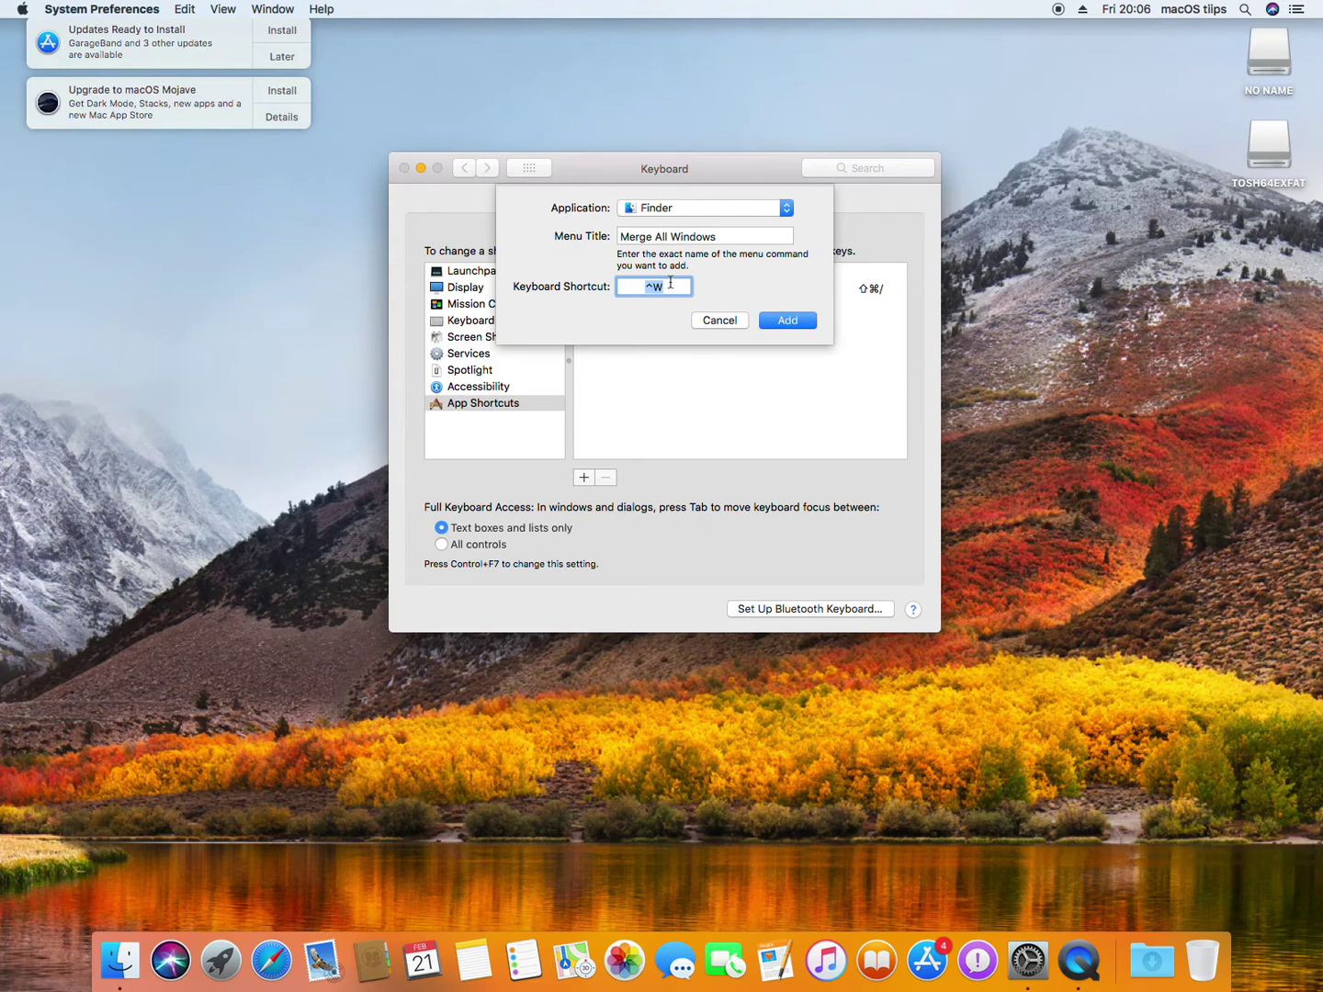
pyautogui.click(793, 319)
pyautogui.click(404, 167)
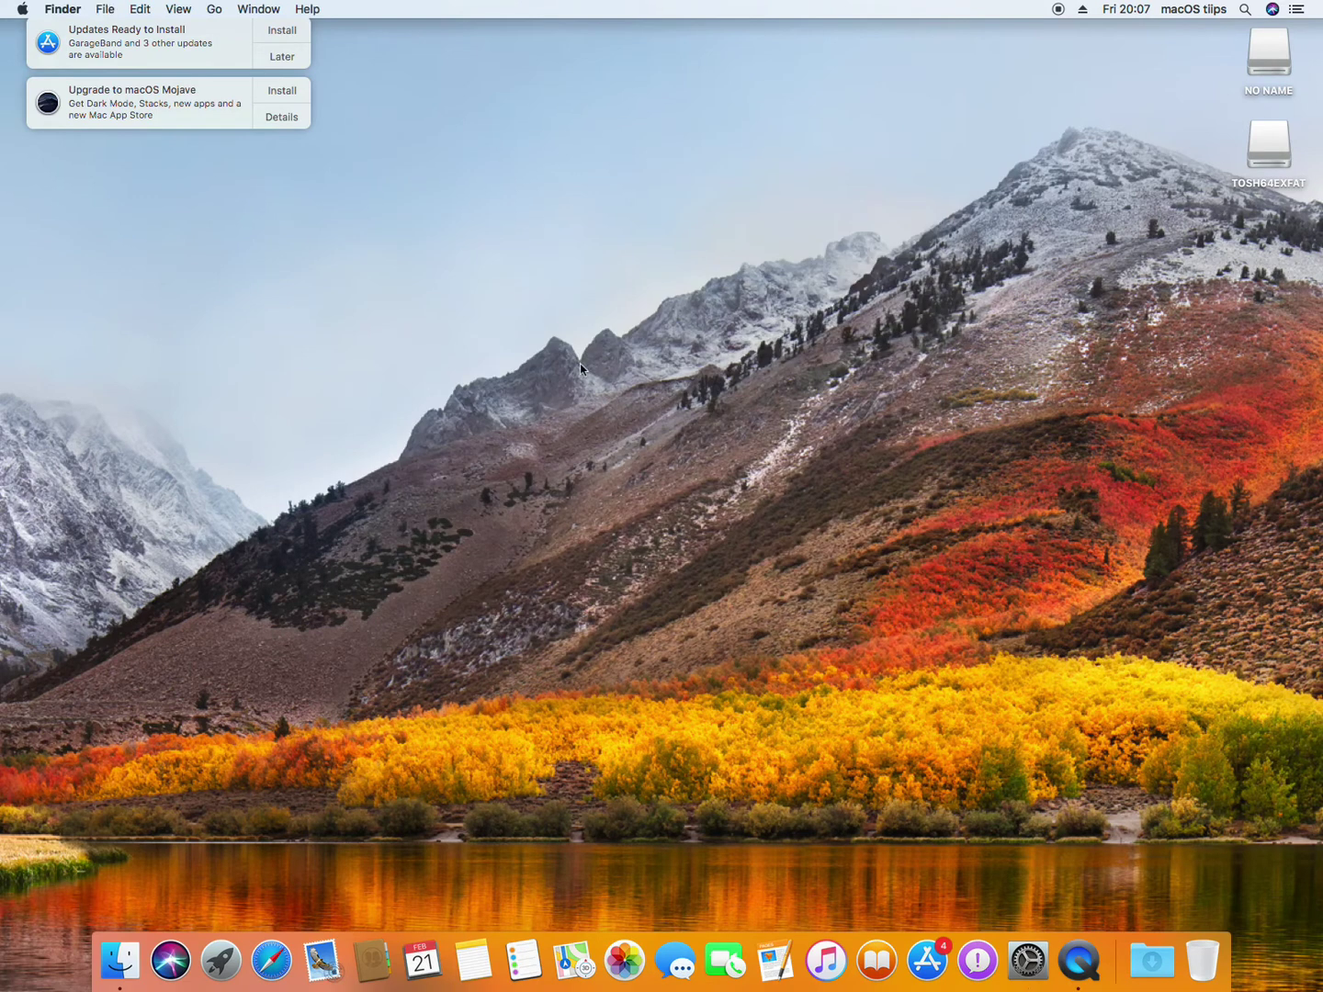
pyautogui.press('super+n')
pyautogui.press('super+n')
pyautogui.press('super+n')
pyautogui.press('super+n')
pyautogui.press('super+n')
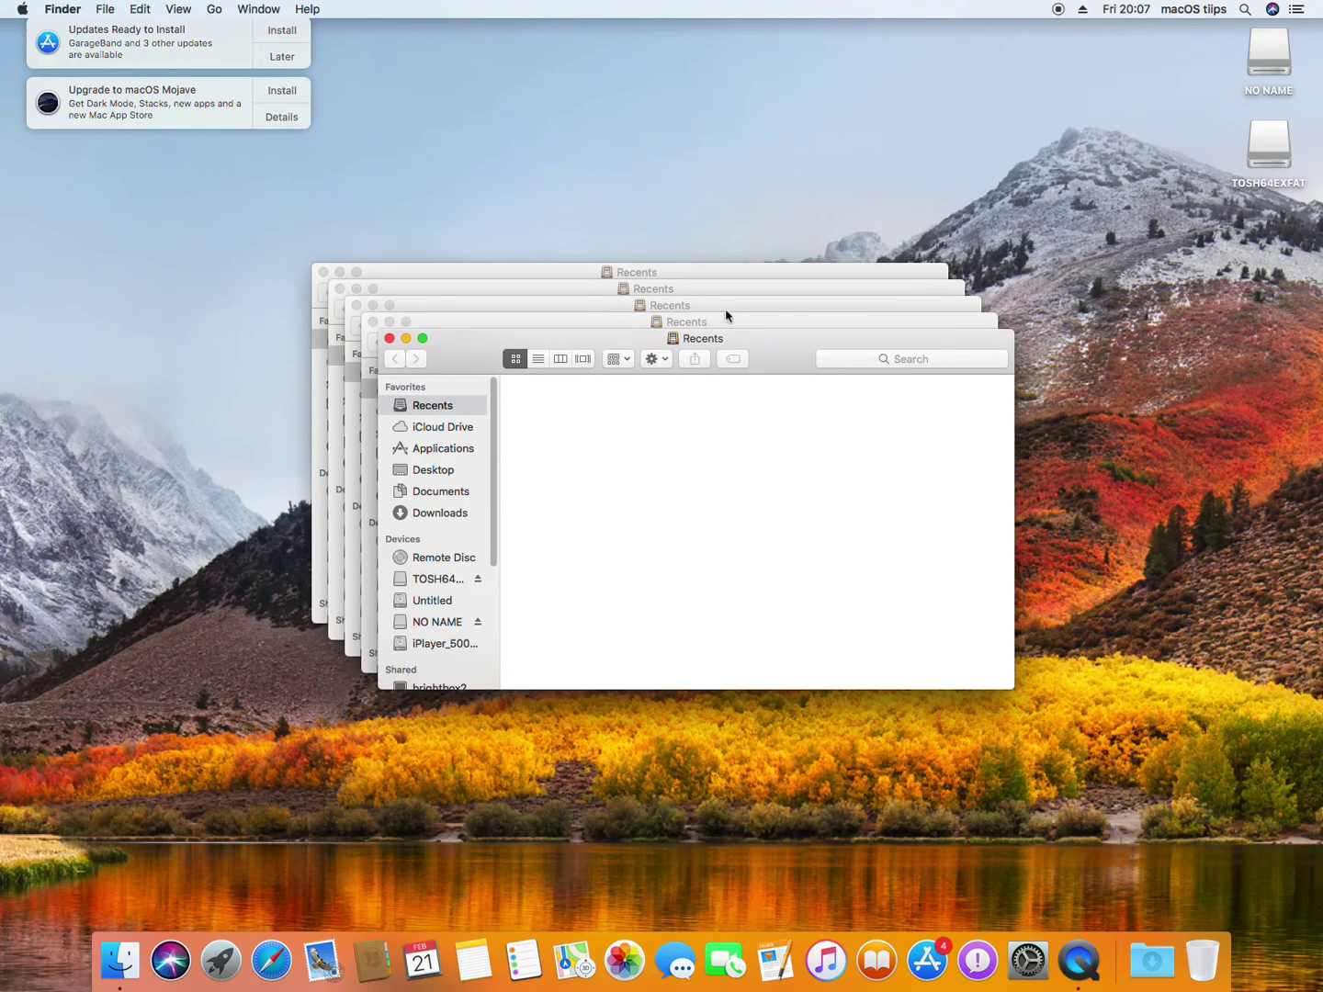
pyautogui.moveTo(620, 342); pyautogui.dragTo(1003, 306)
pyautogui.moveTo(489, 361)
pyautogui.mouseDown()
pyautogui.moveTo(446, 359)
pyautogui.moveTo(197, 493)
pyautogui.mouseUp()
pyautogui.moveTo(494, 310); pyautogui.dragTo(767, 150)
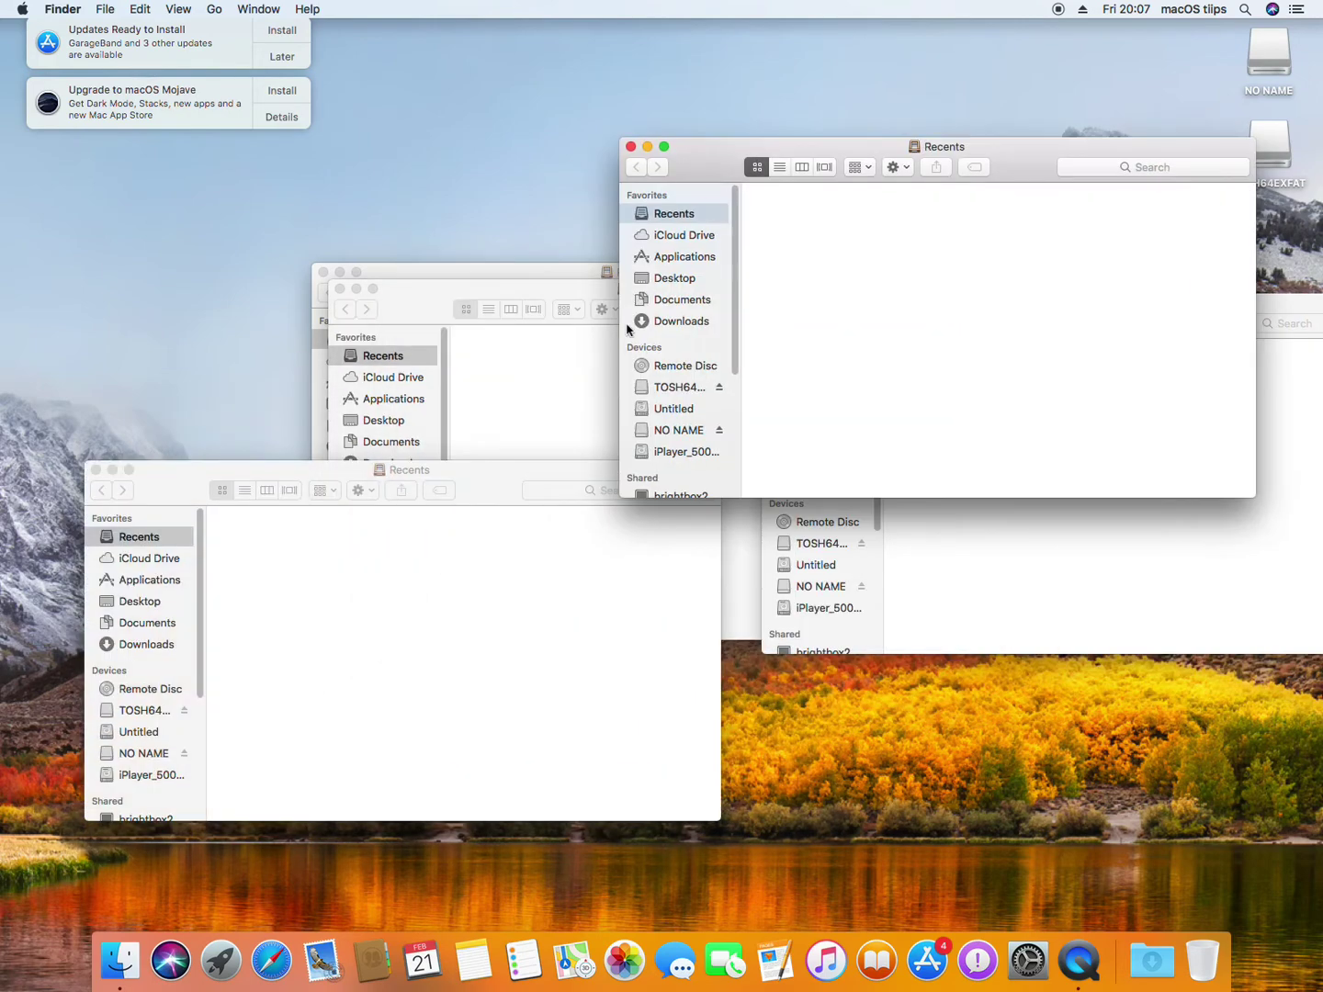
pyautogui.press('super+shift+m')
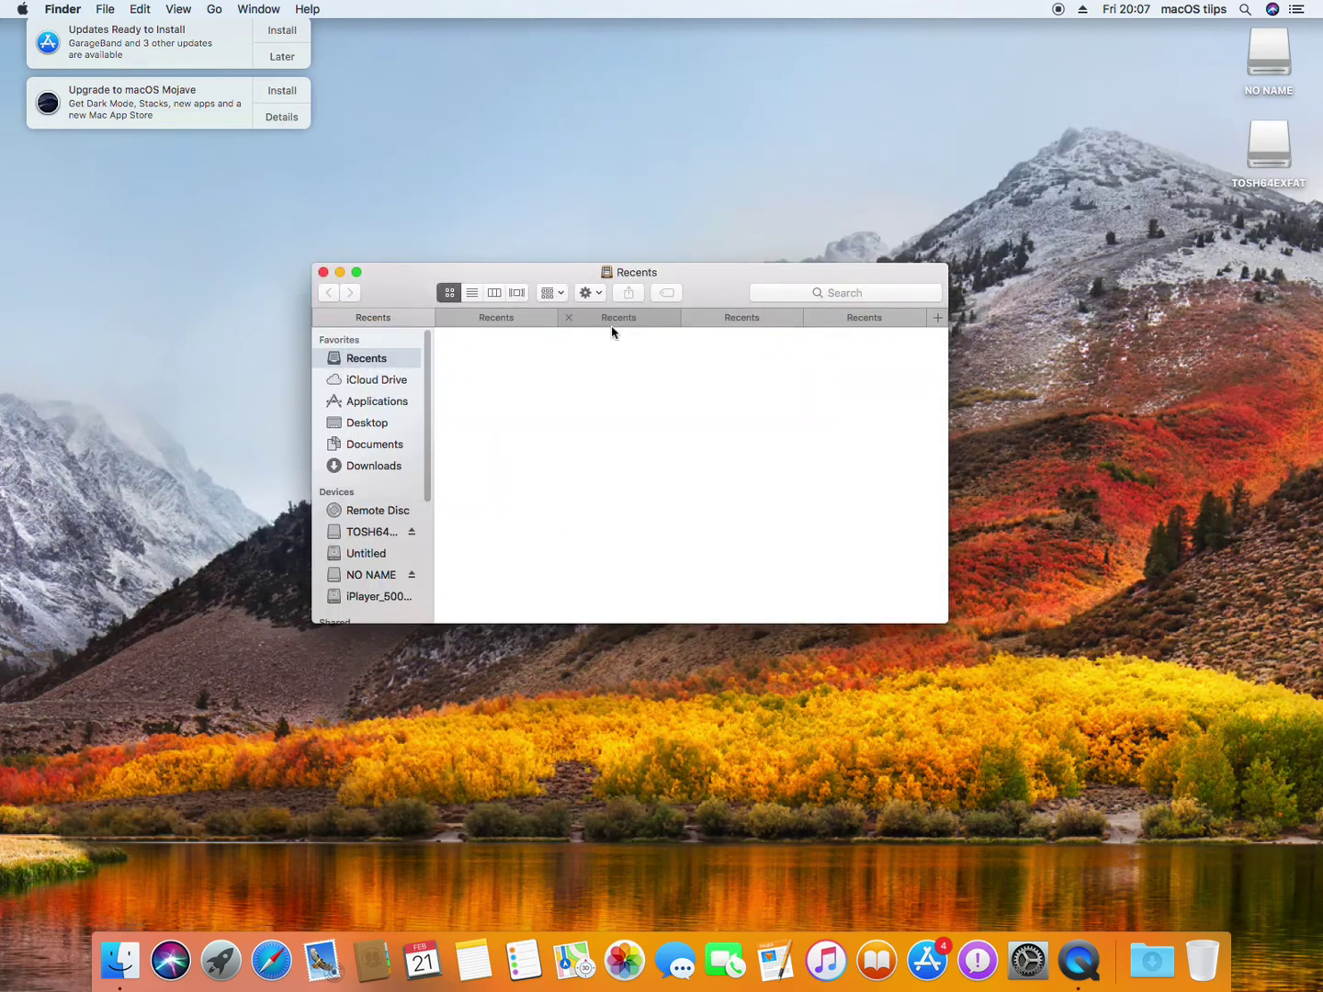
pyautogui.click(323, 273)
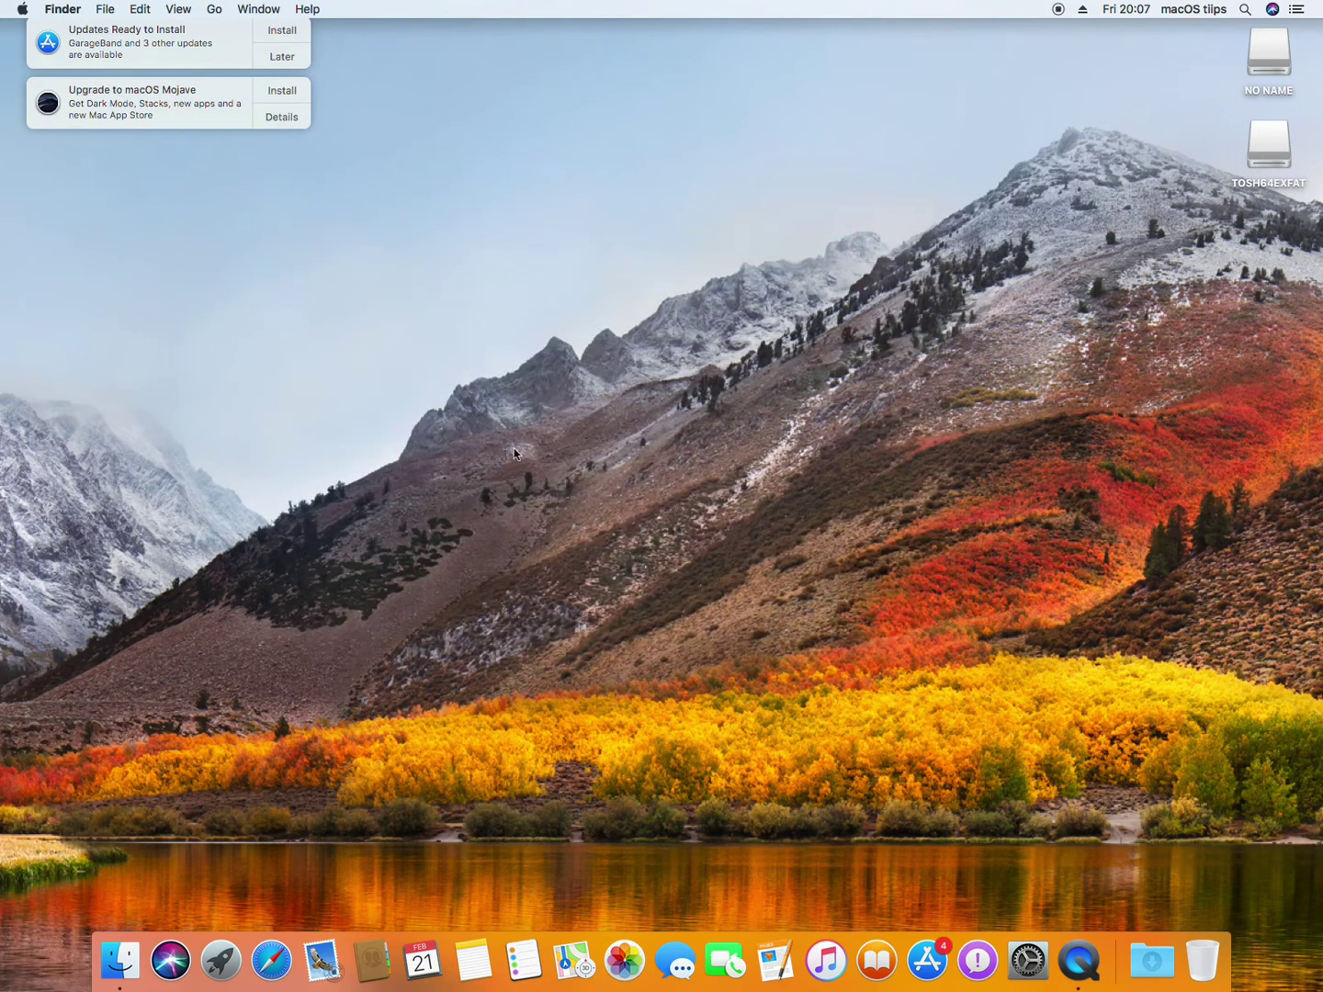
# Step: Launch Safari and postpone the software update notification until tomorrow
pyautogui.click(271, 946)
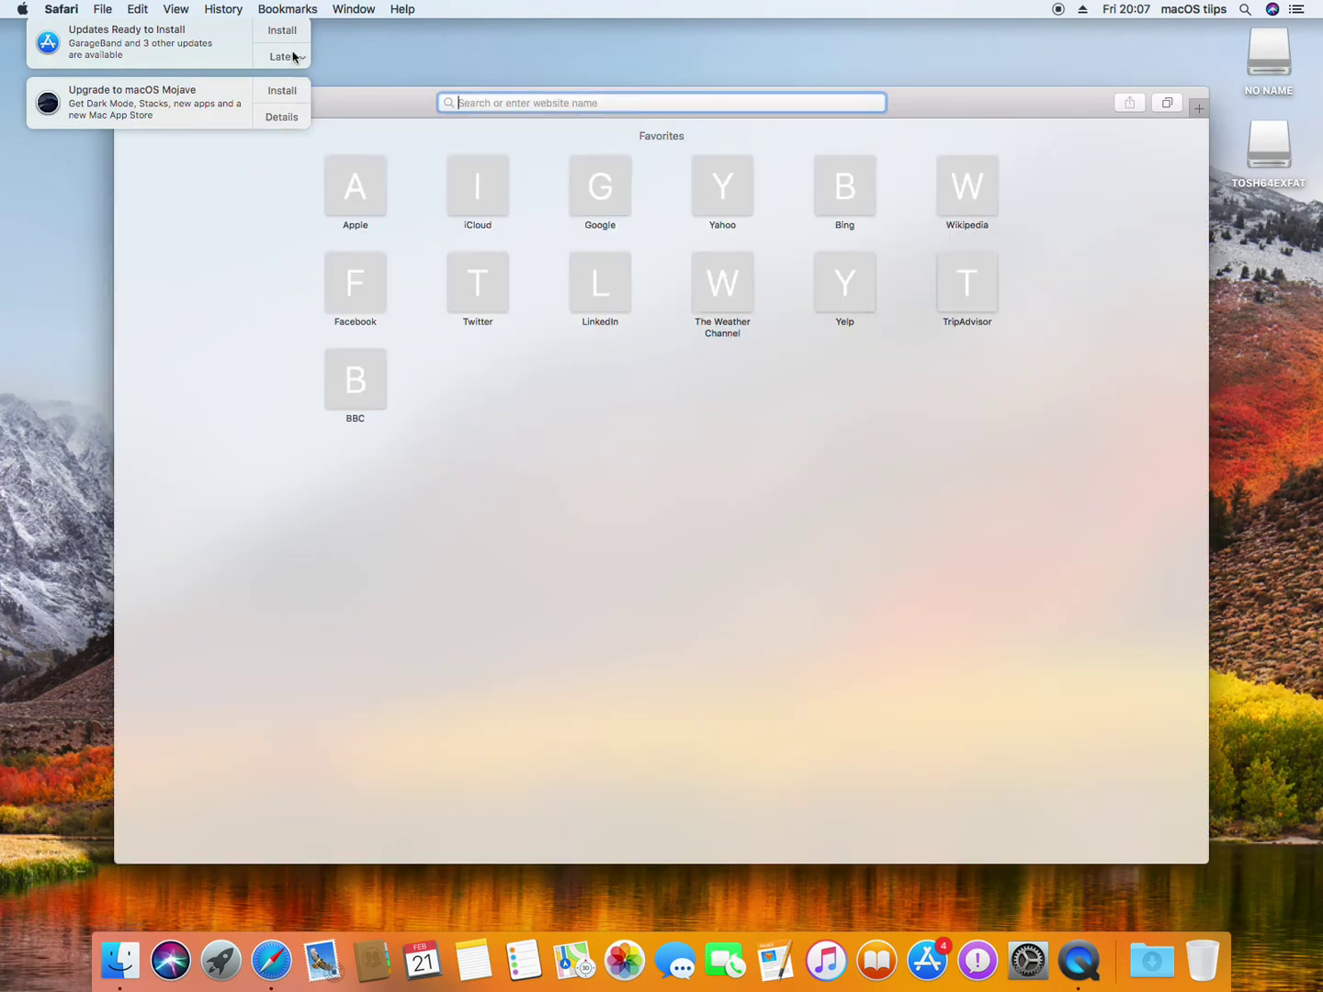
pyautogui.click(285, 57)
pyautogui.click(267, 127)
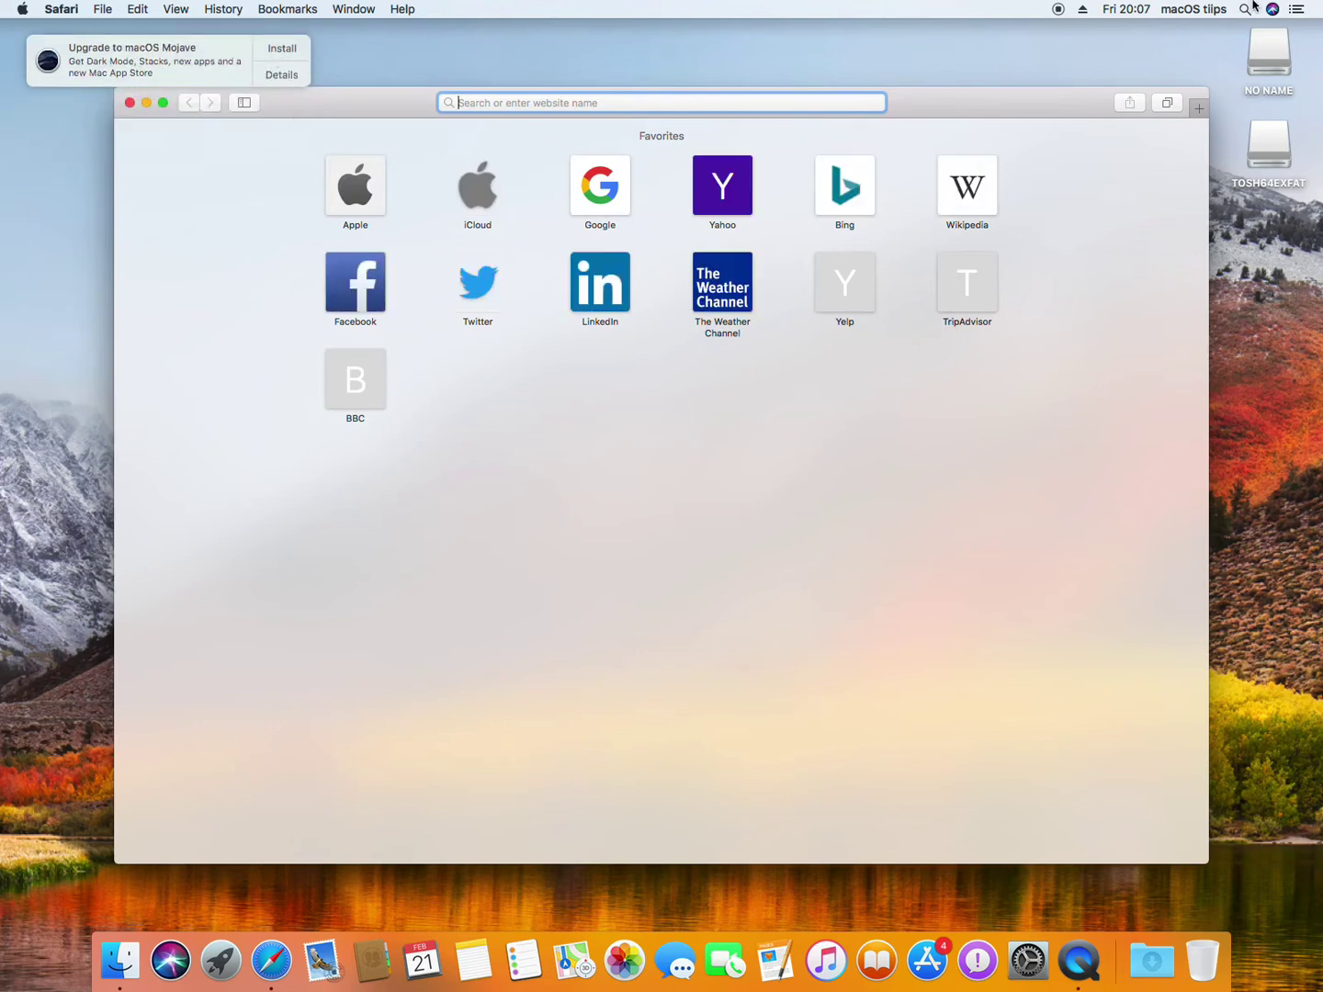
pyautogui.click(1297, 10)
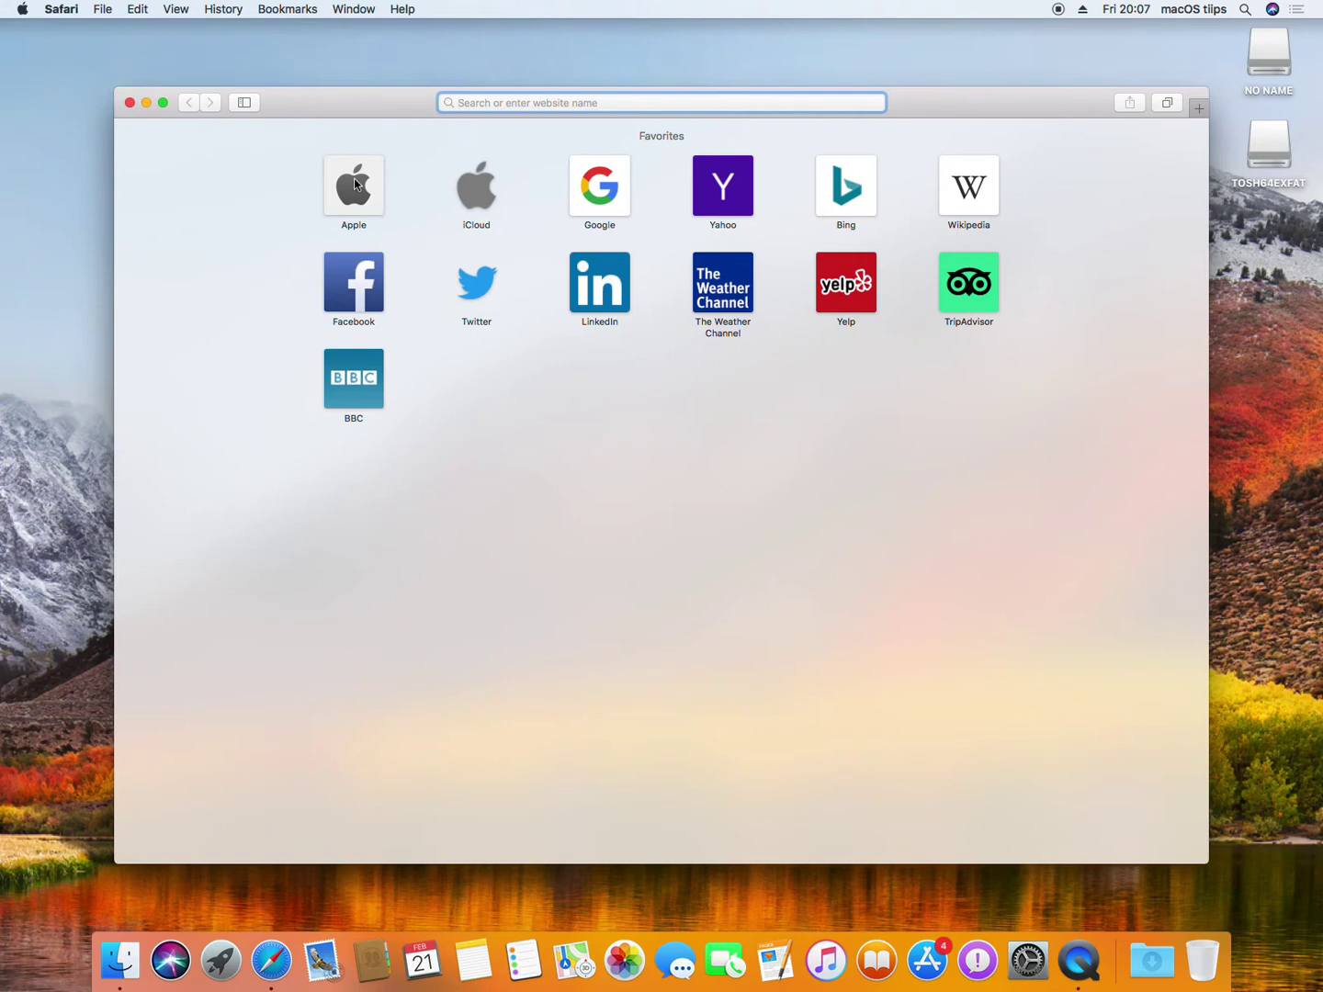
# Step: Open the Apple, Google and Wikipedia favourites each in a new window
pyautogui.rightClick(361, 187)
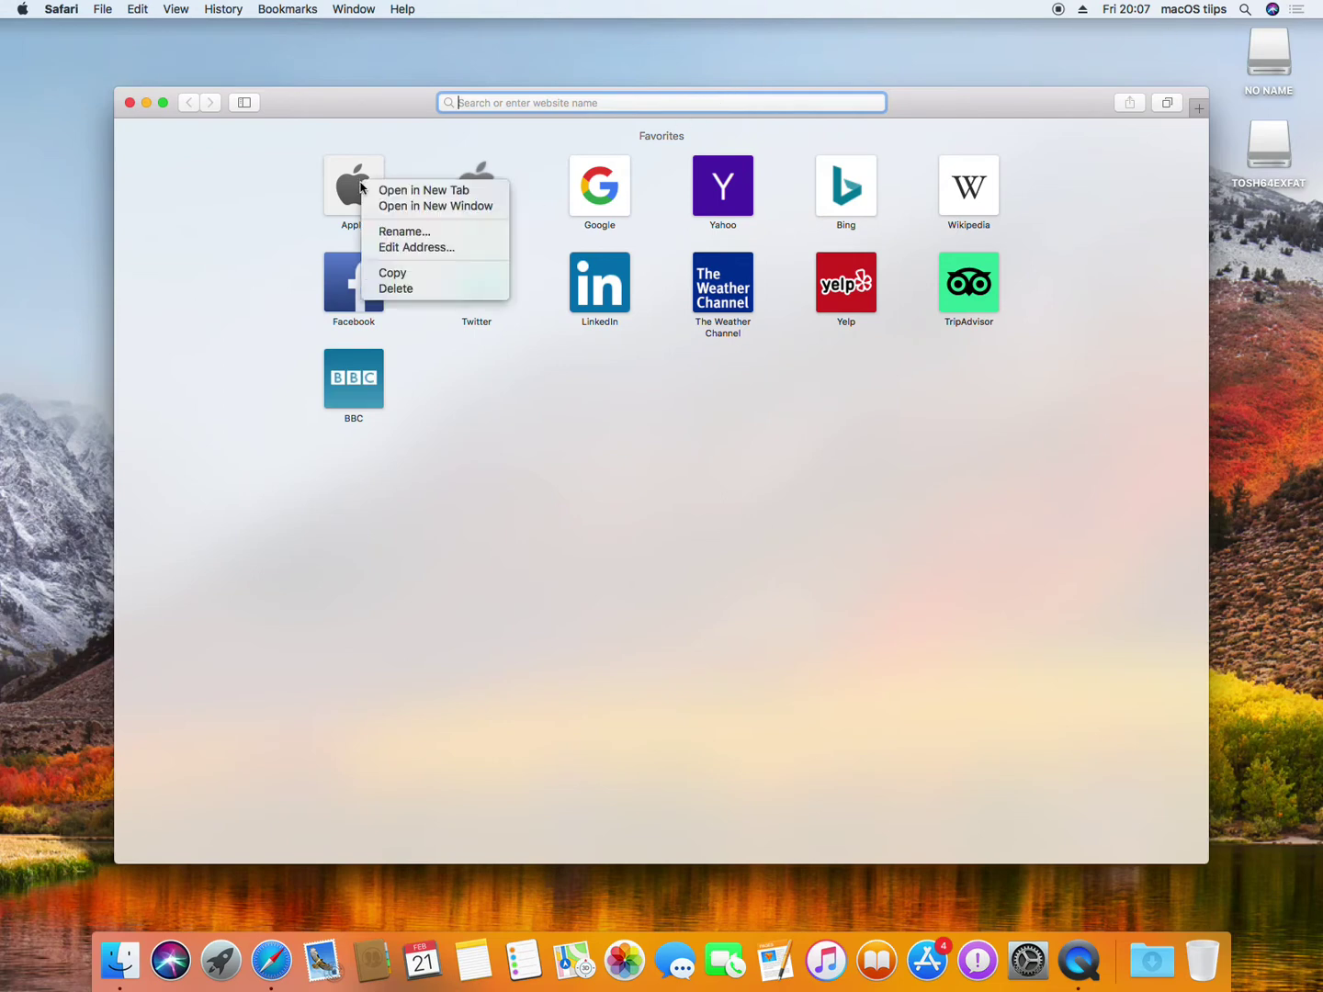
pyautogui.click(374, 207)
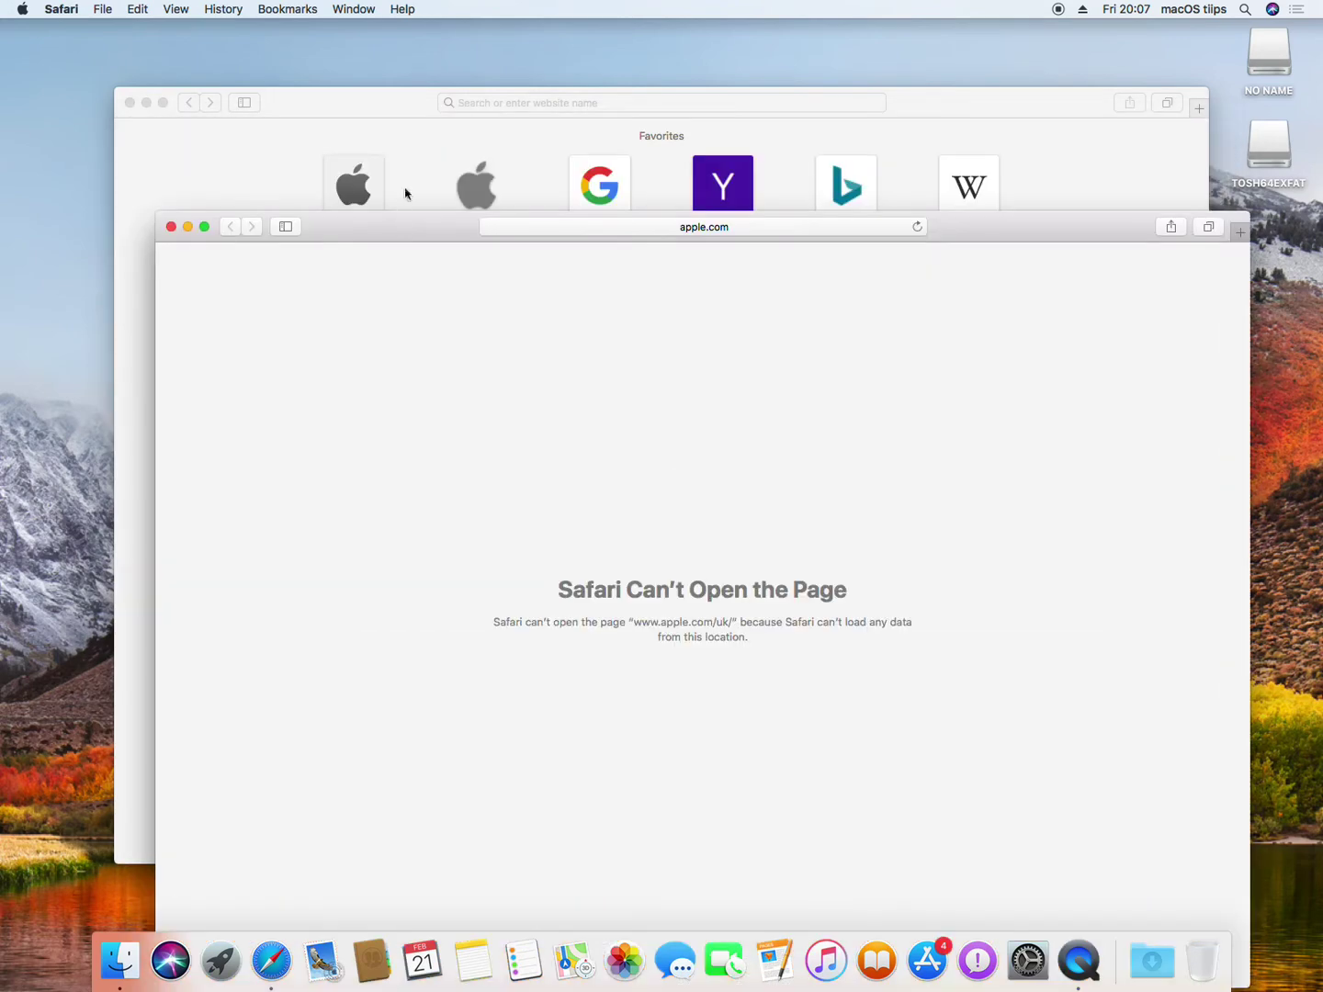
pyautogui.rightClick(606, 186)
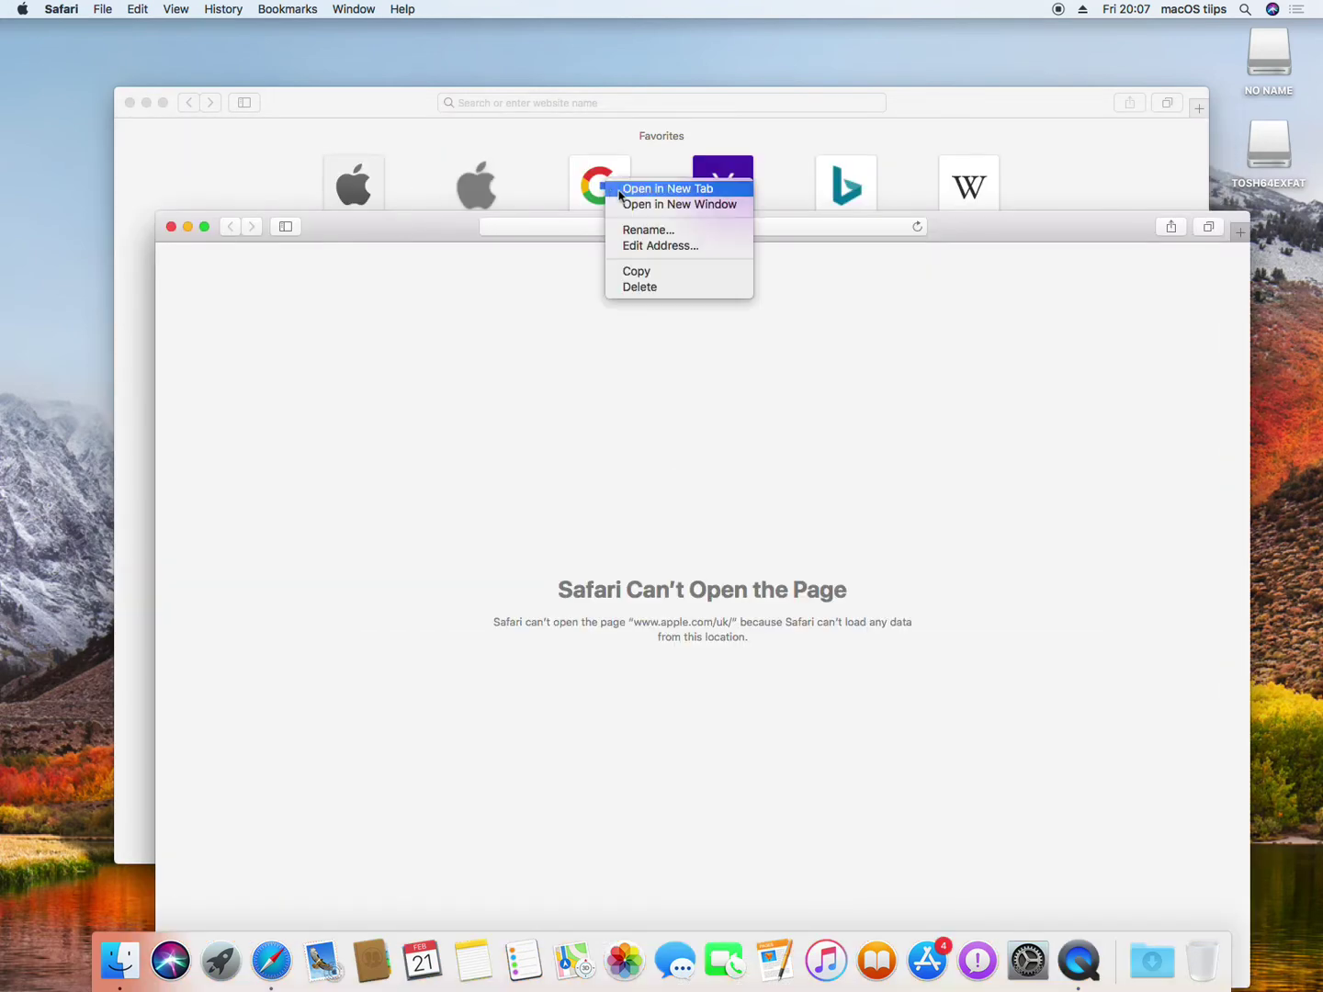
pyautogui.click(614, 204)
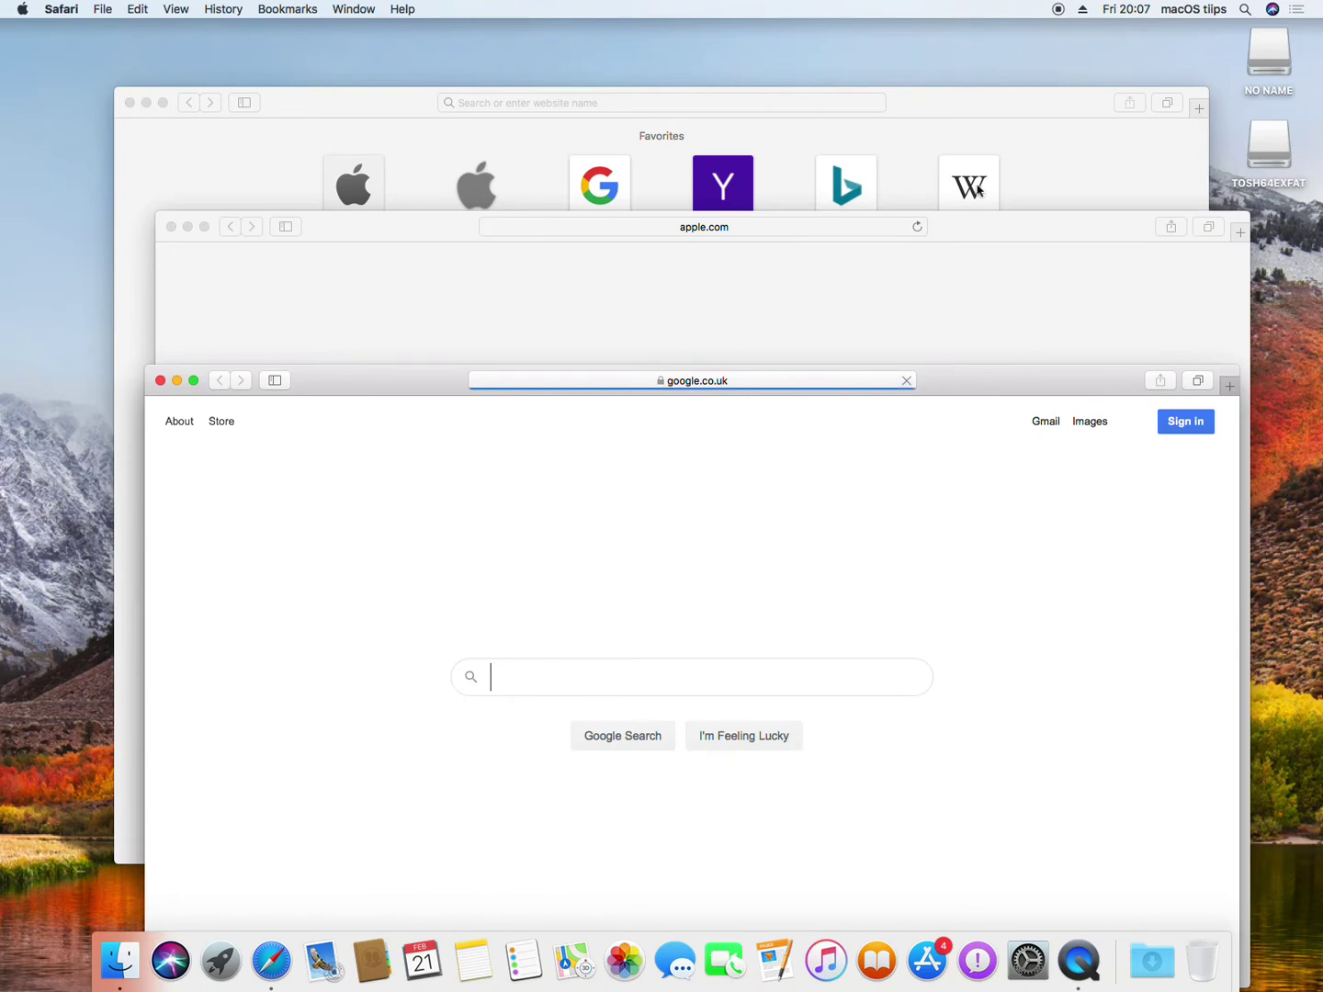
pyautogui.rightClick(978, 190)
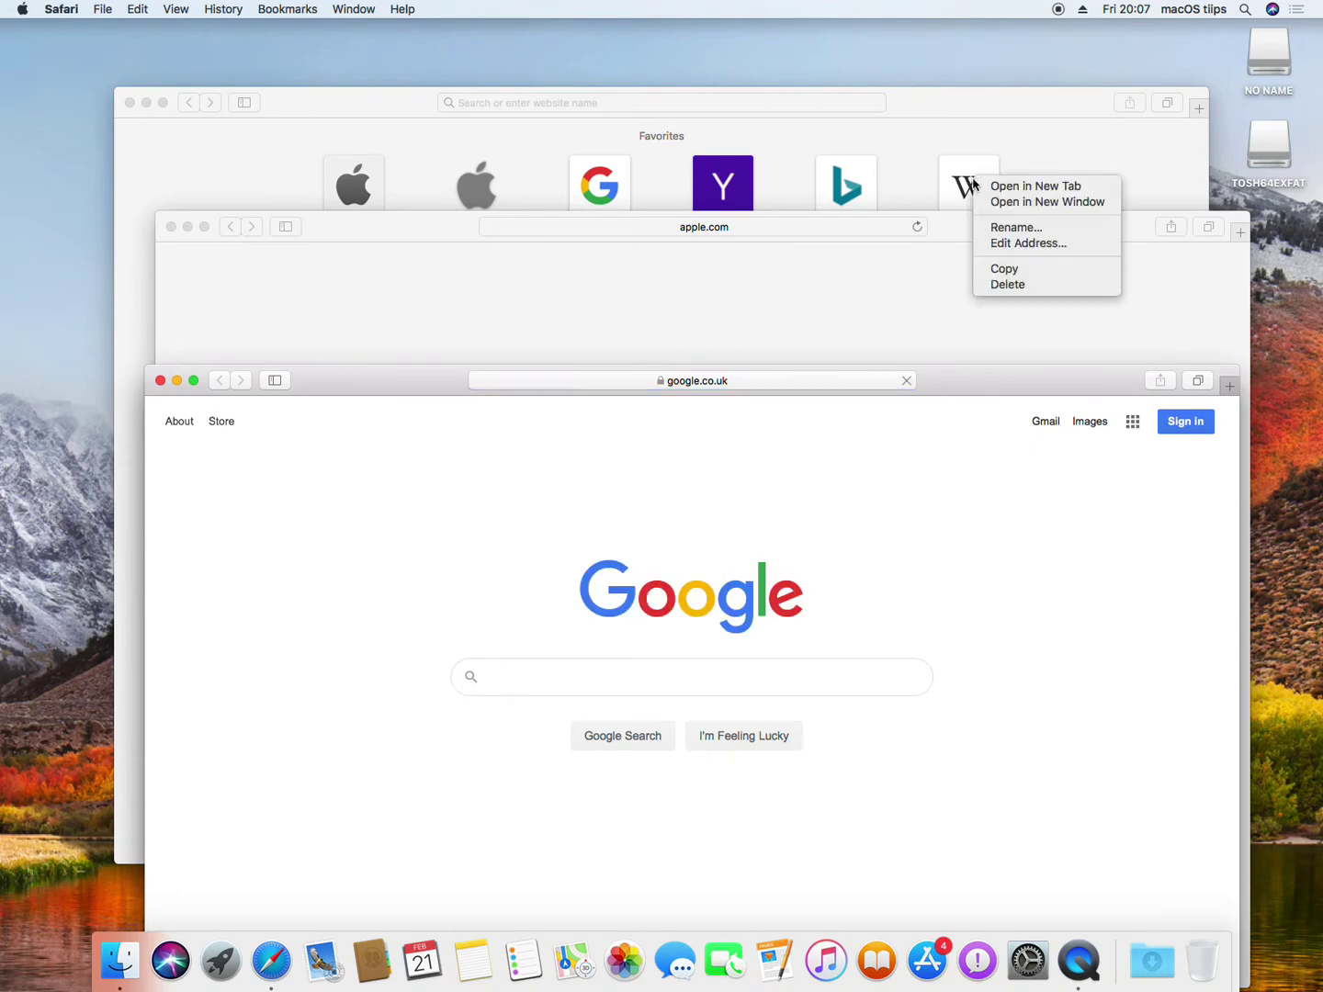
pyautogui.click(1000, 202)
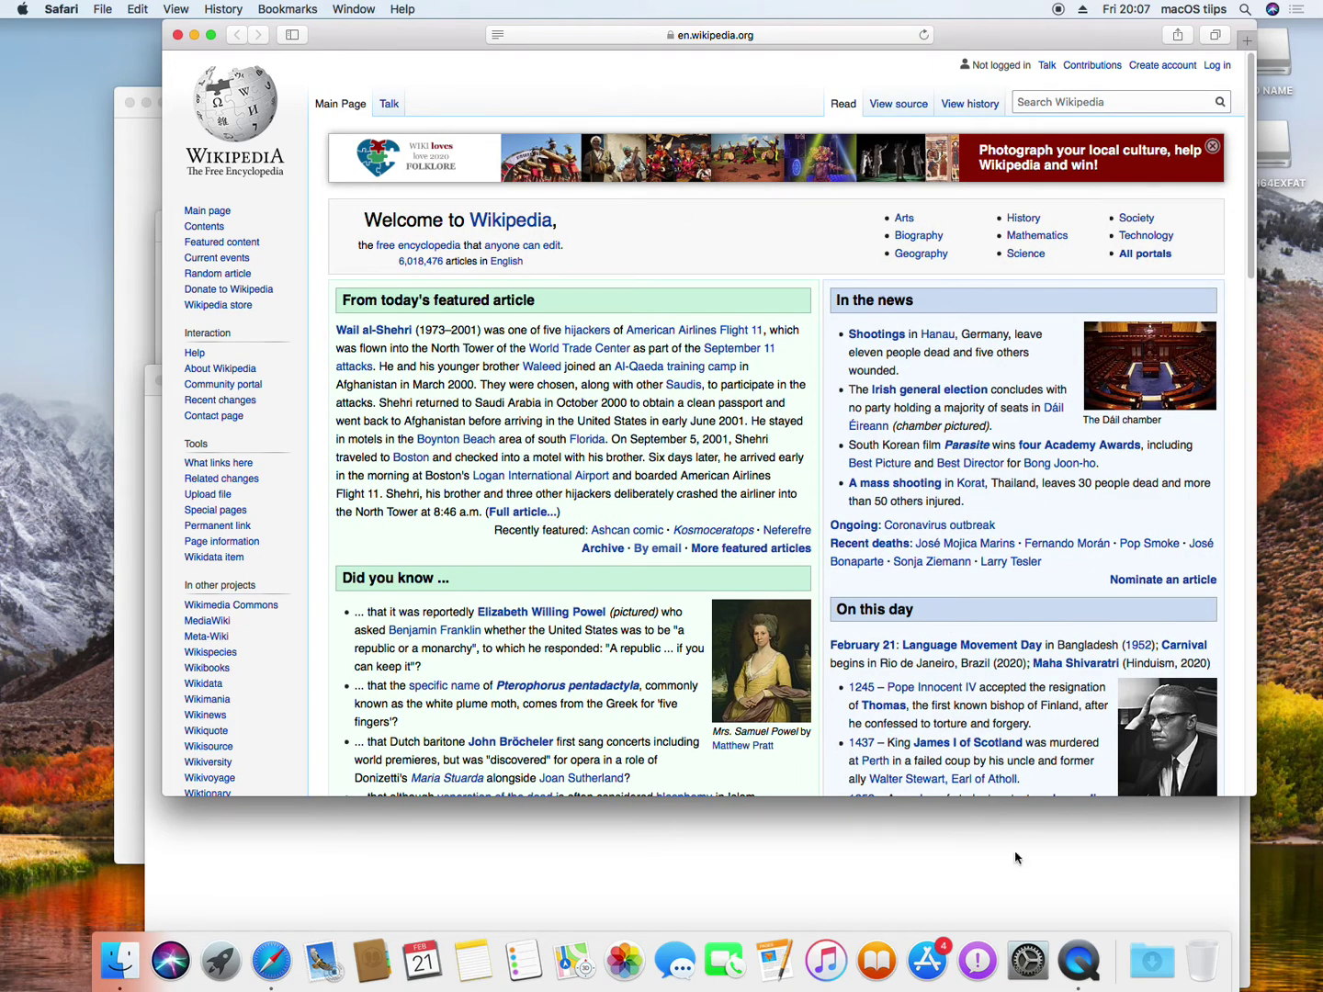
# Step: Reopen System Preferences, hide Safari with Cmd+H, and show Keyboard's App Shortcuts list
pyautogui.press('F11')
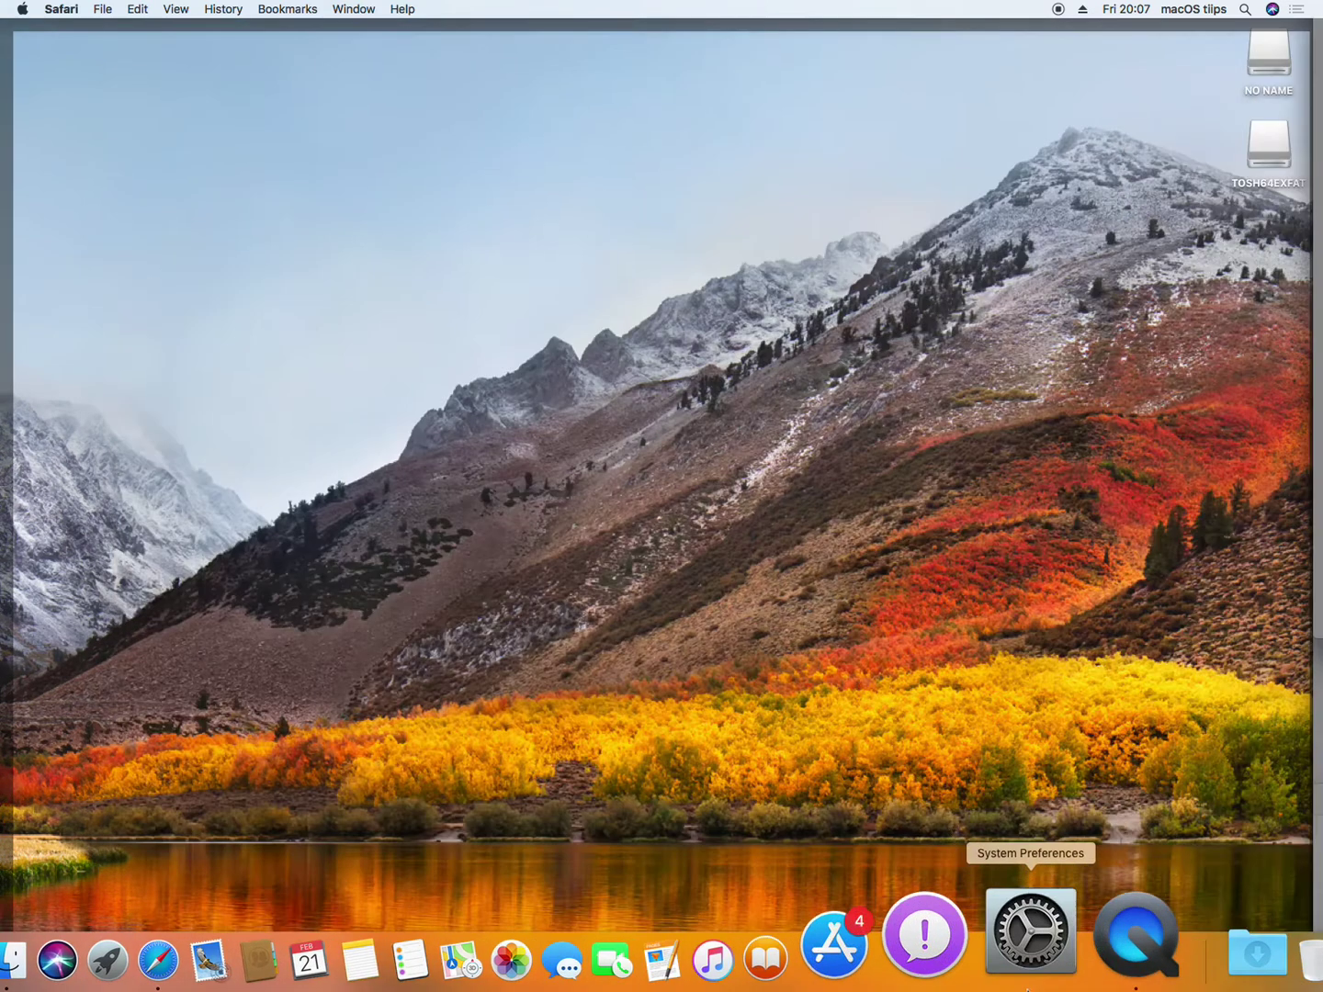
pyautogui.click(1034, 959)
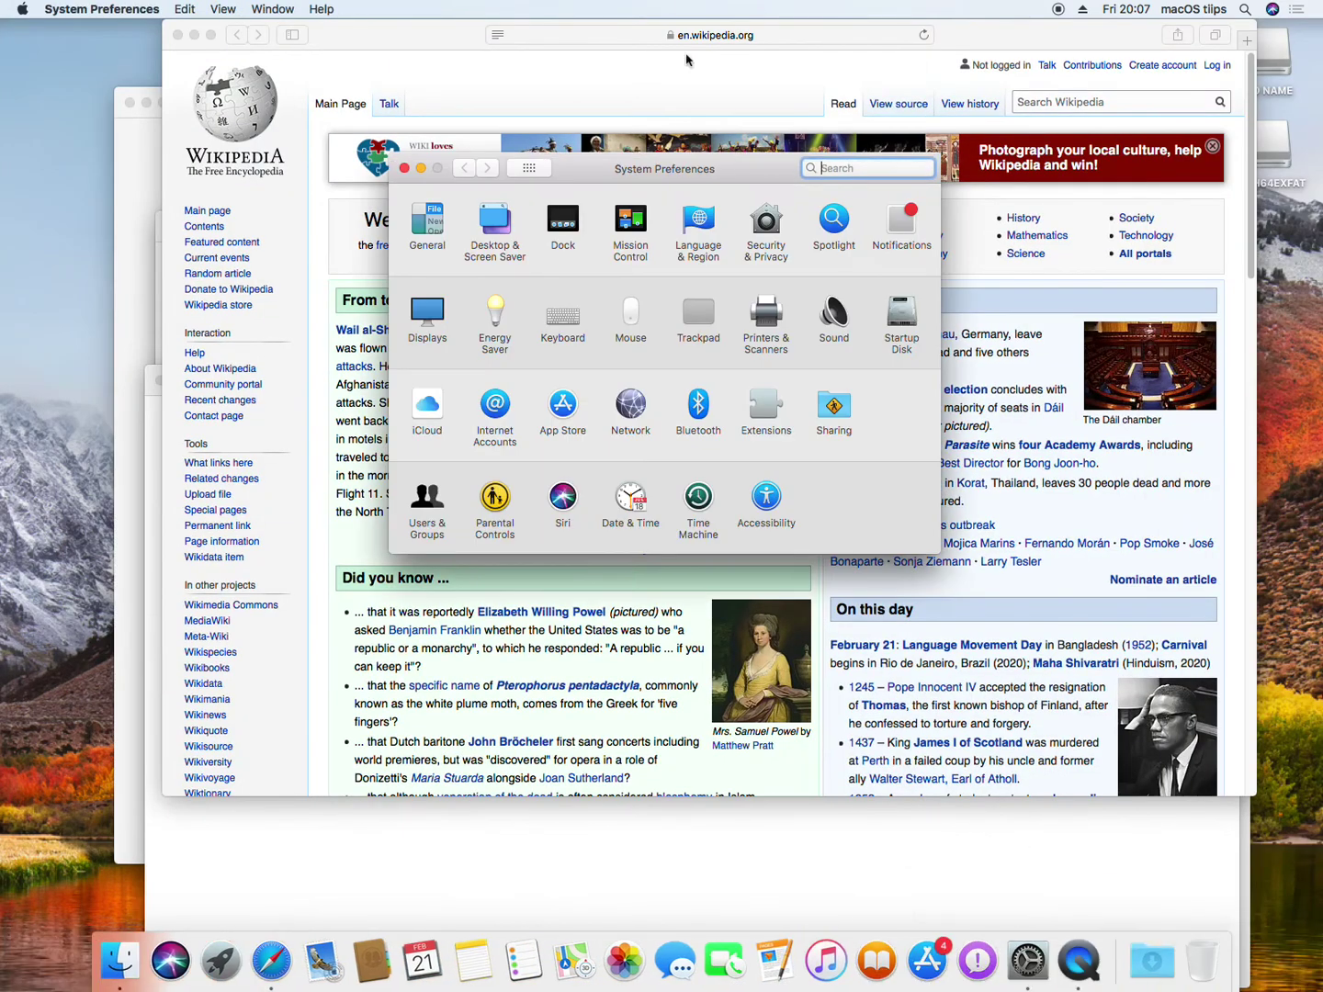
pyautogui.click(404, 41)
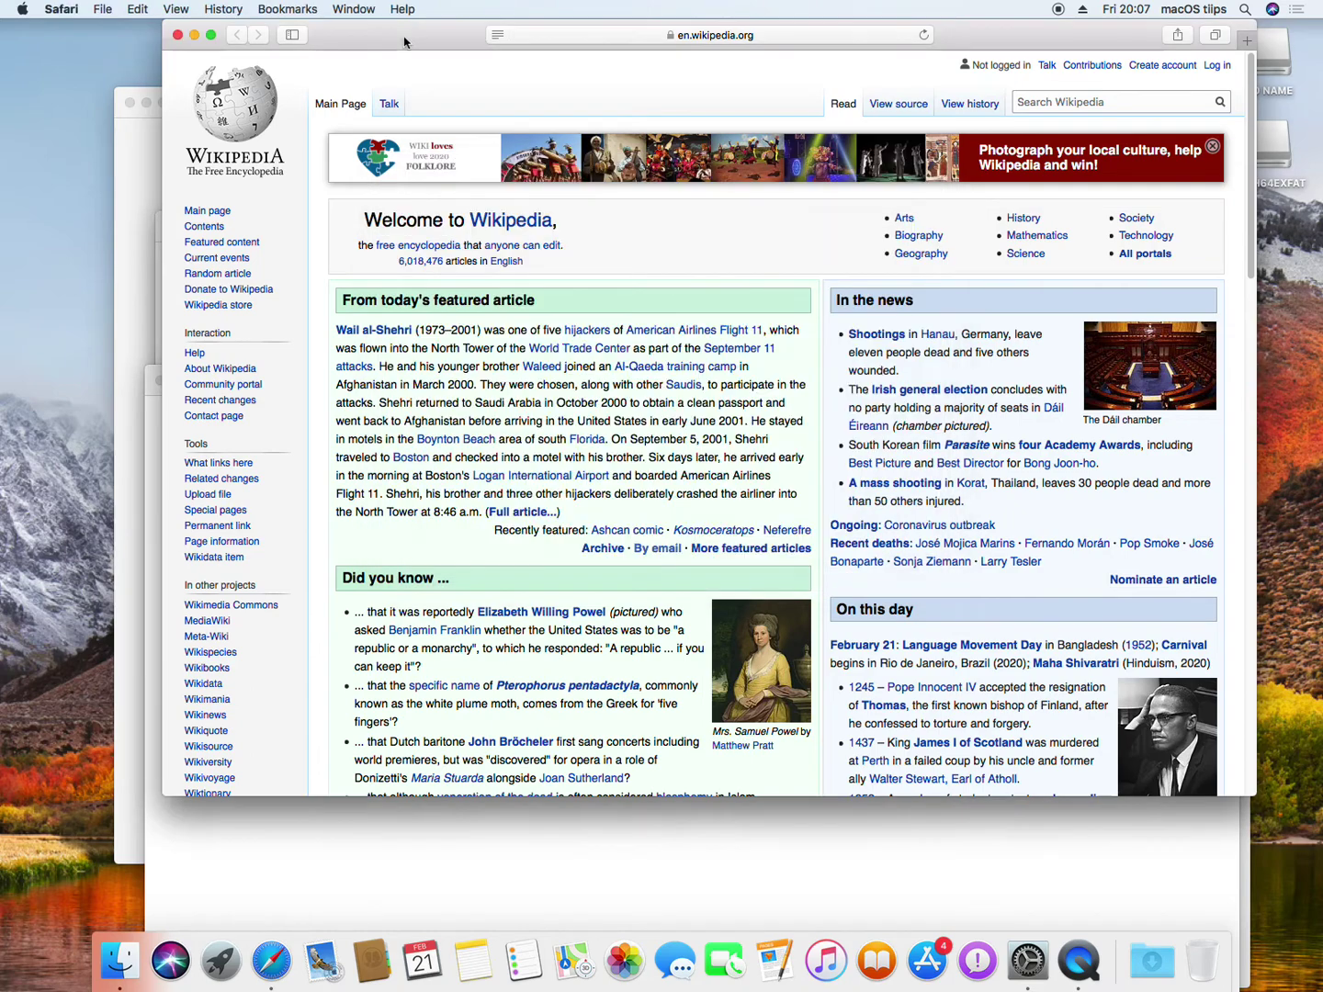
pyautogui.press('super+h')
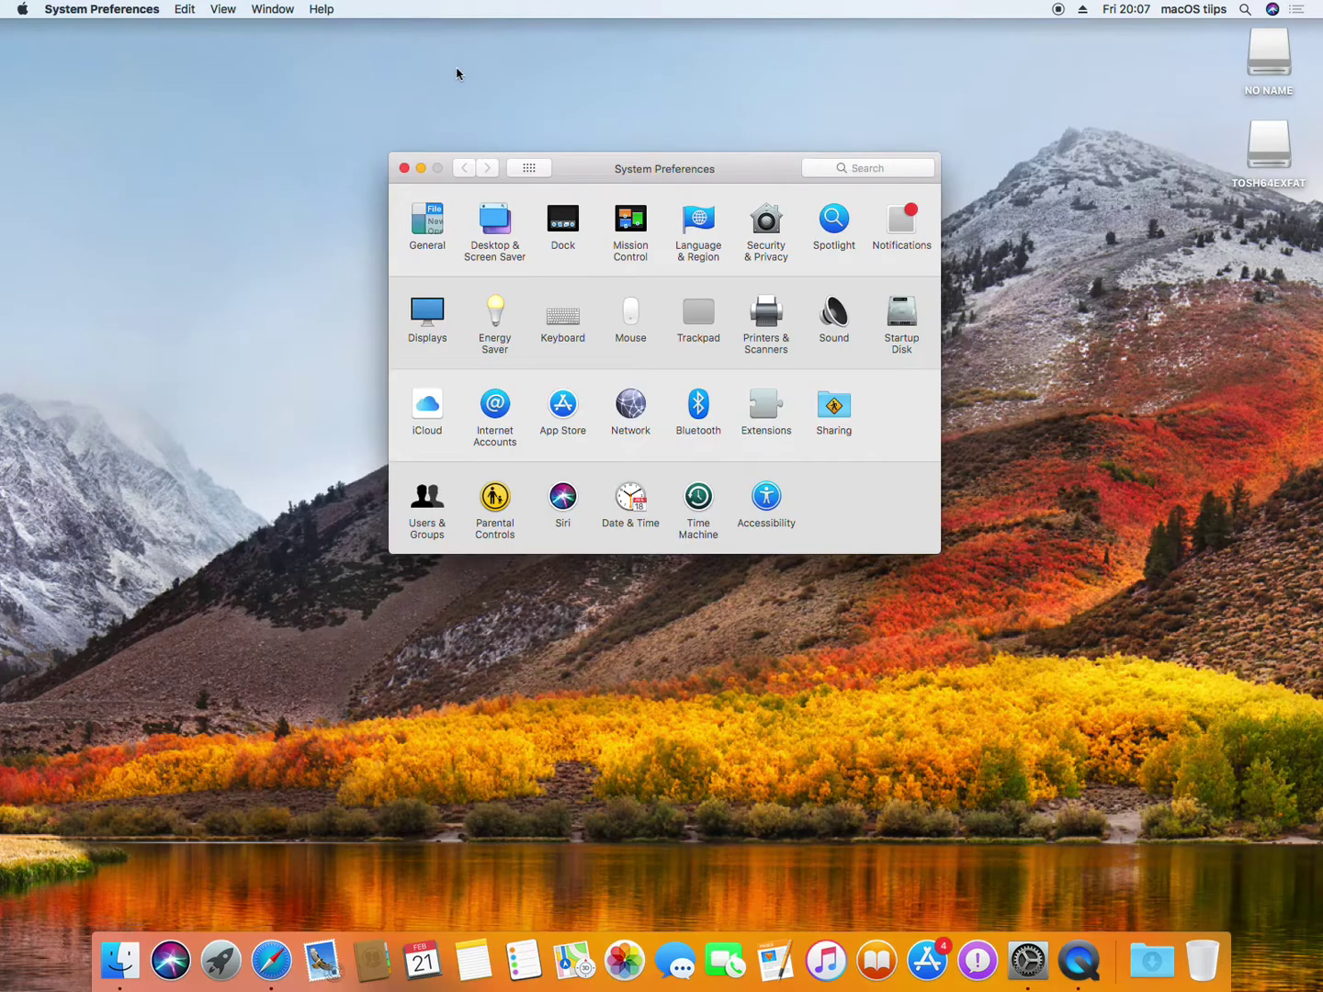
pyautogui.click(561, 316)
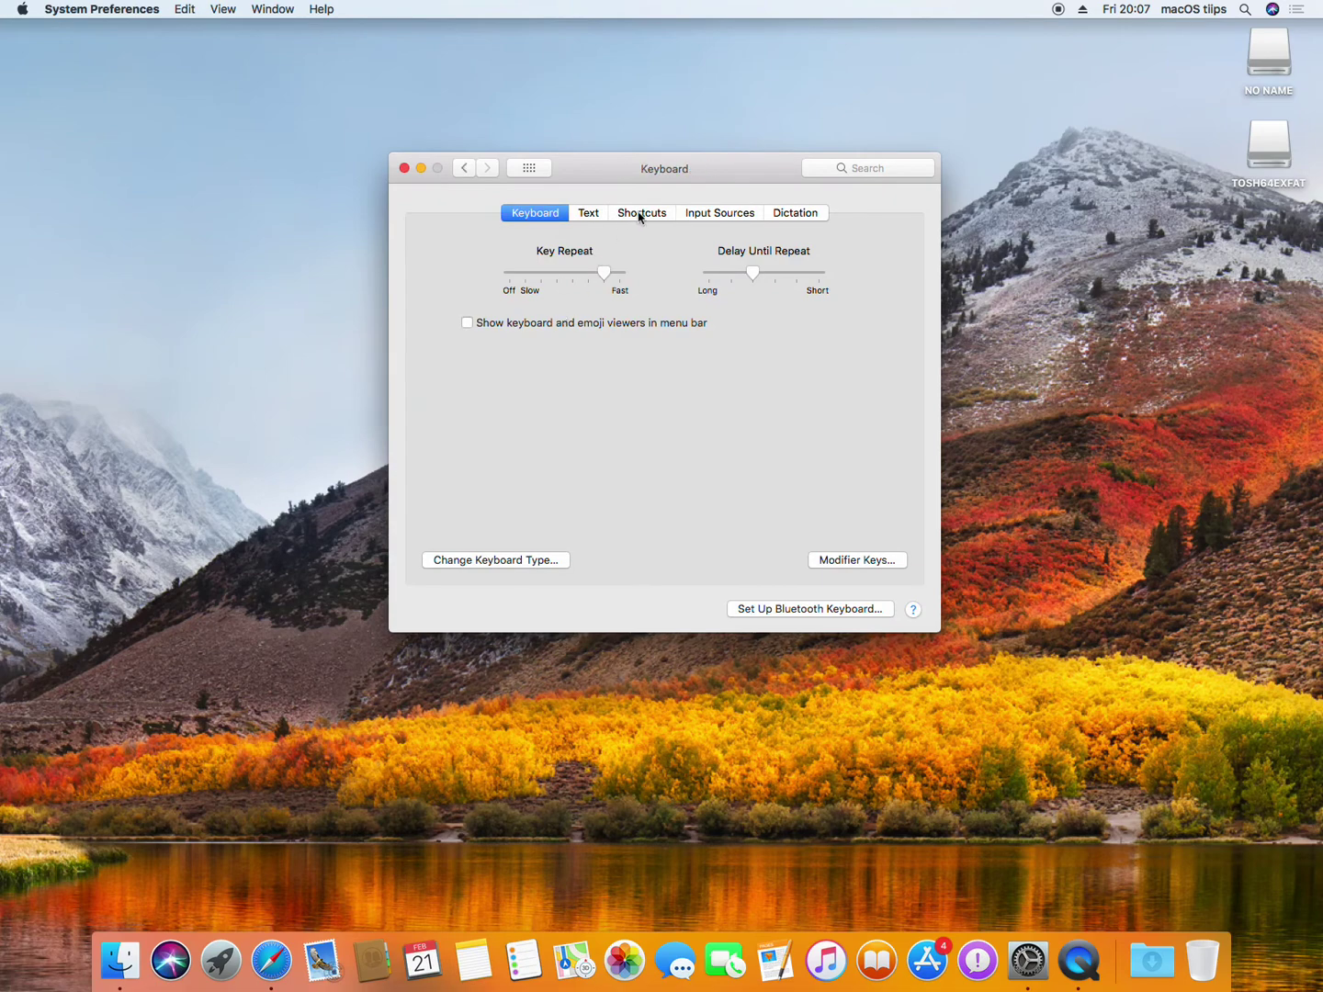
pyautogui.click(641, 215)
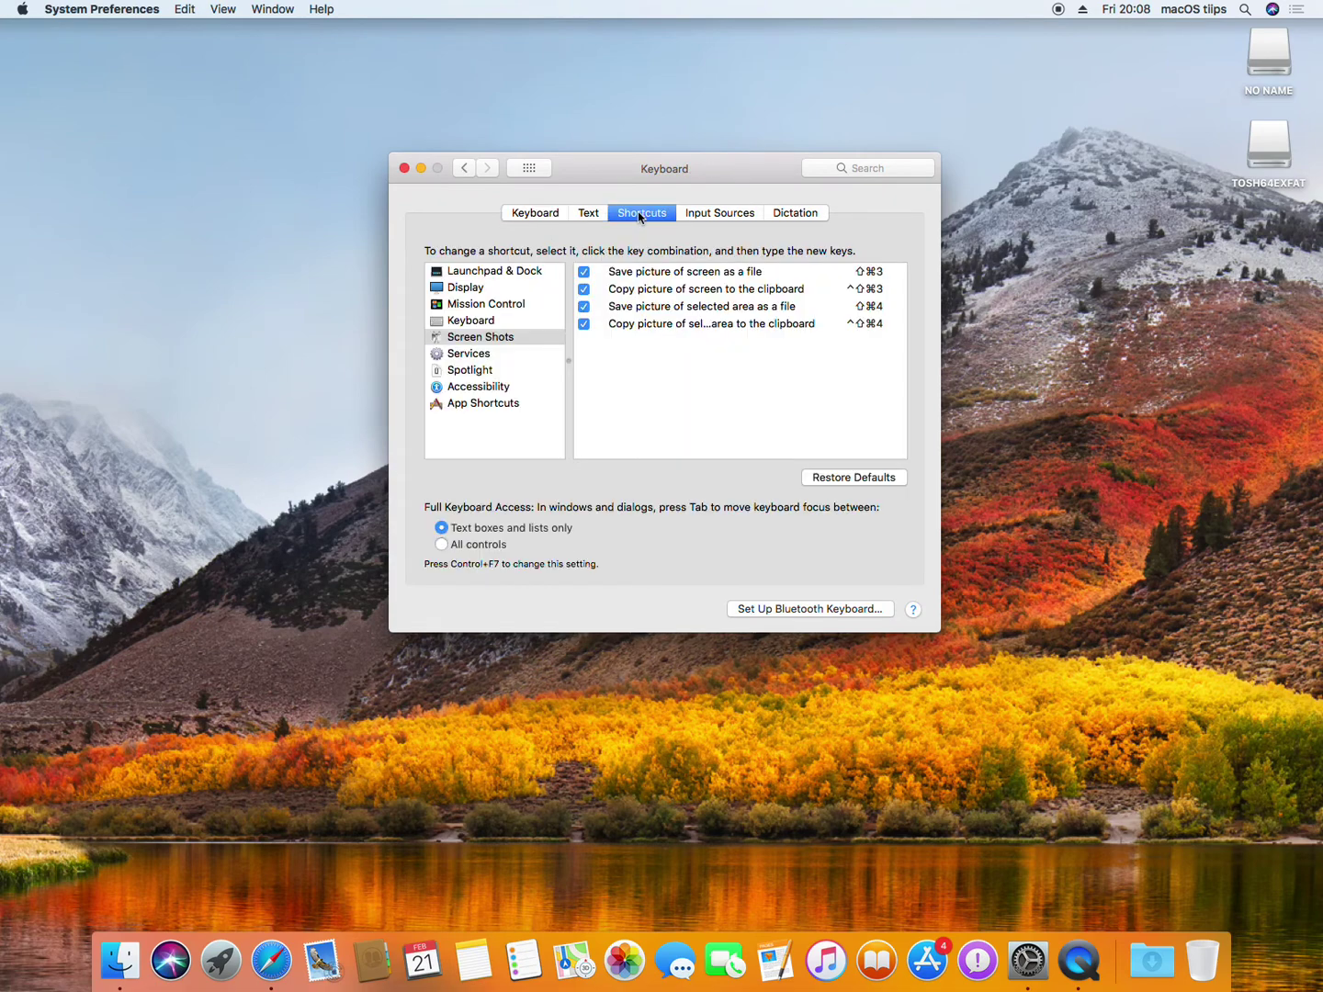
pyautogui.click(488, 401)
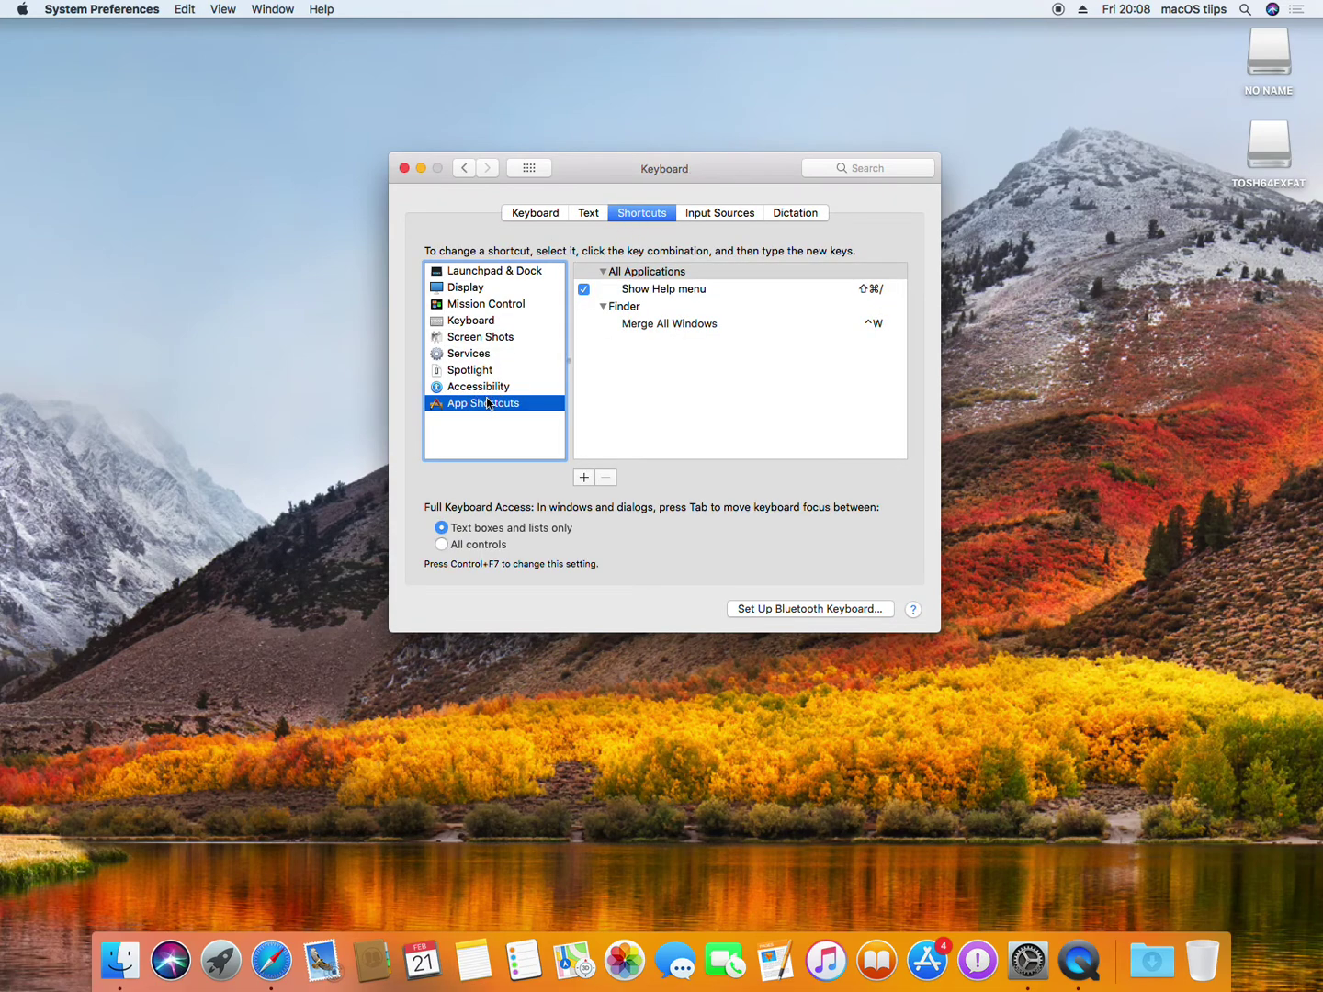
# Step: Add a Safari app shortcut titled 'Merge All Windows' with the keys ^W
pyautogui.click(582, 478)
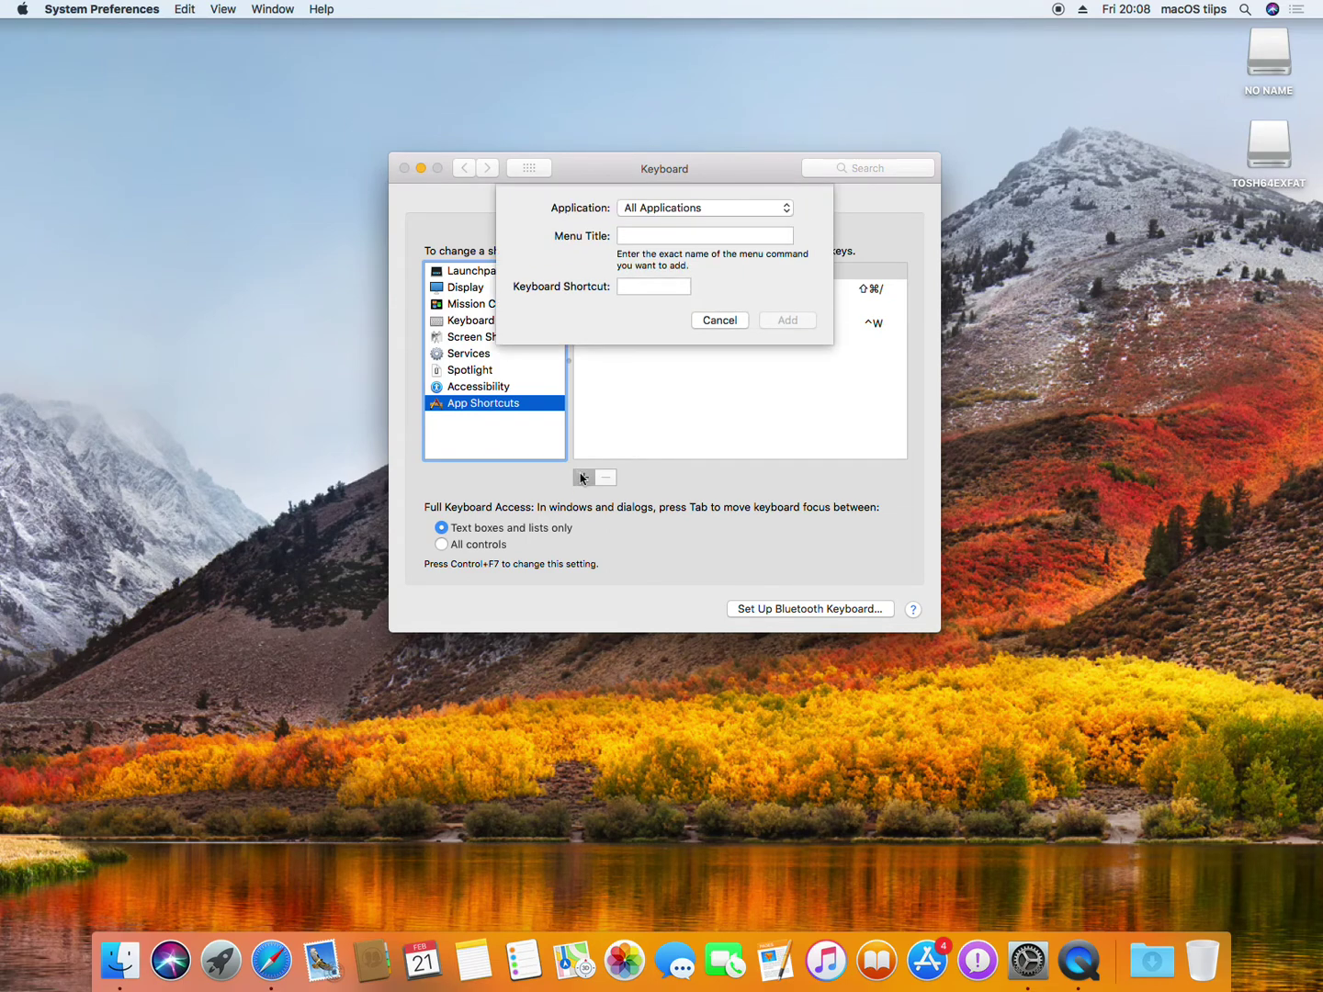
pyautogui.click(665, 208)
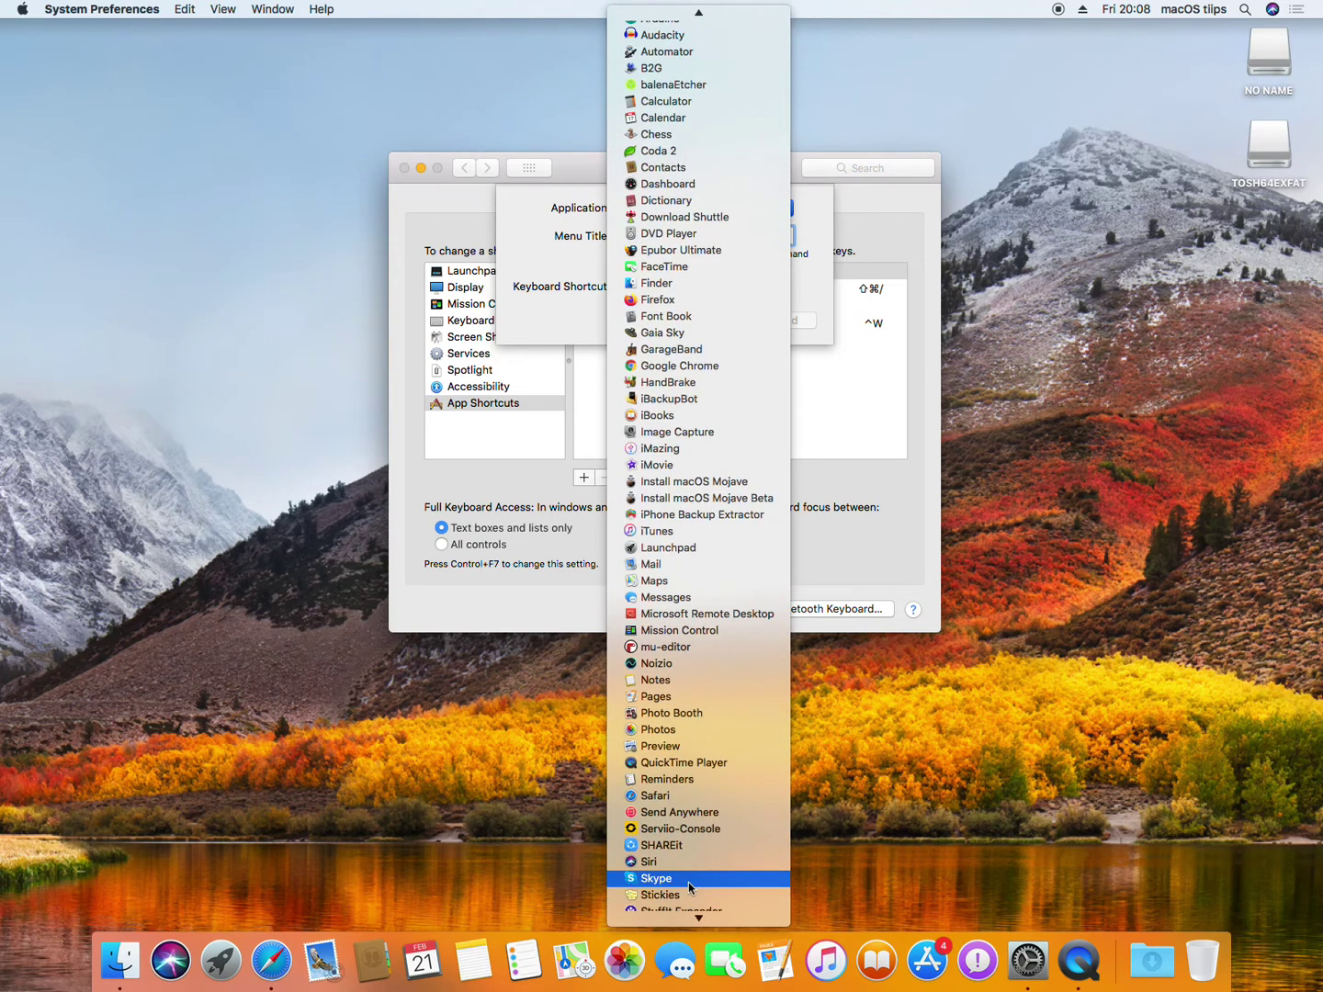
pyautogui.click(656, 798)
pyautogui.write('Merge All W')
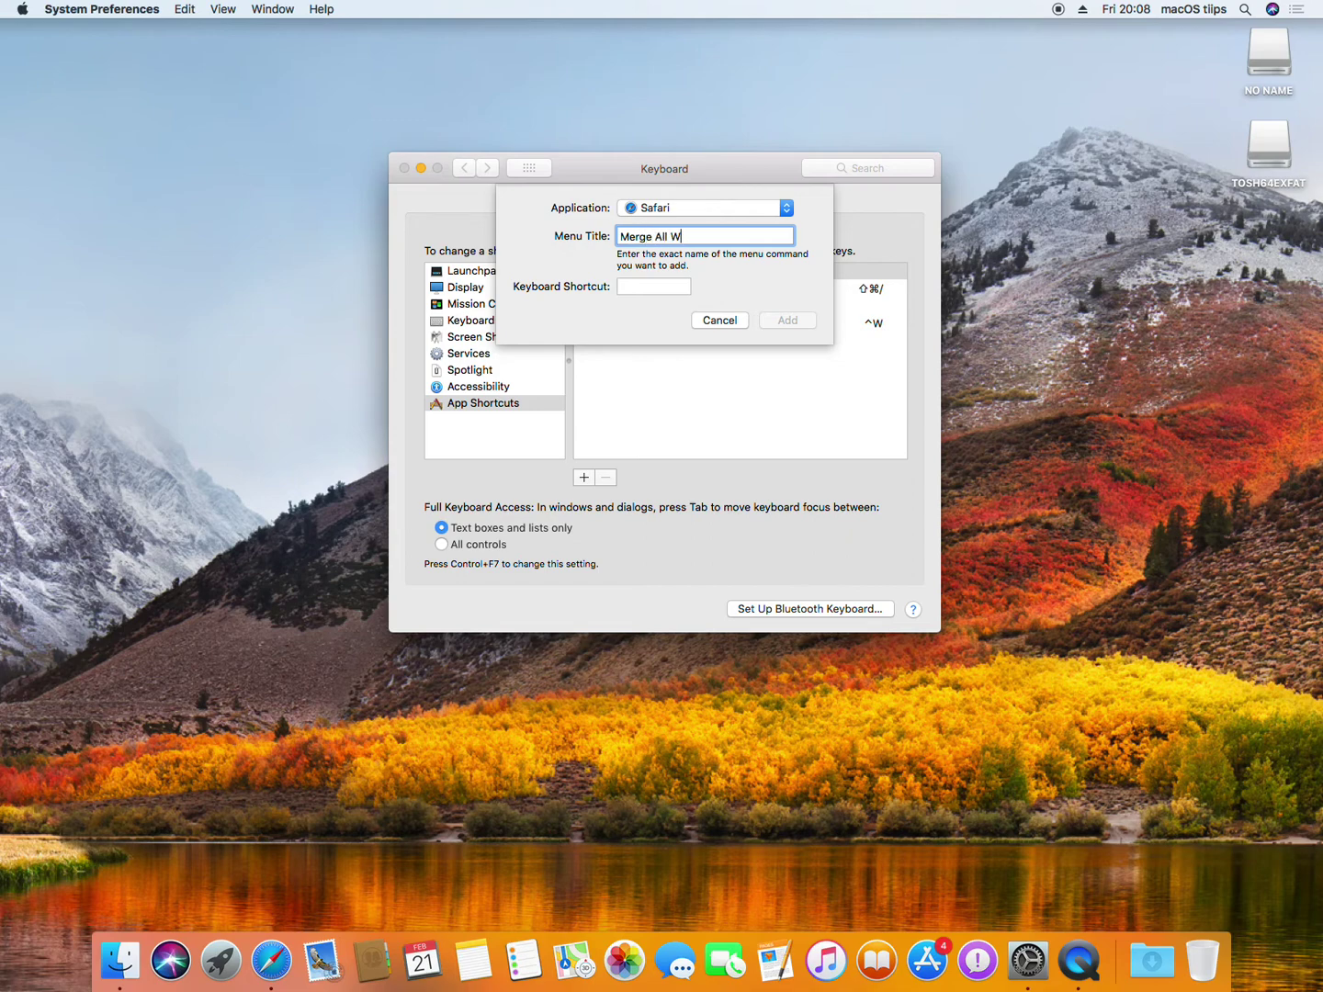
pyautogui.write('imnd')
pyautogui.click(666, 282)
pyautogui.hotkey('ctrl', 'w')
pyautogui.click(774, 321)
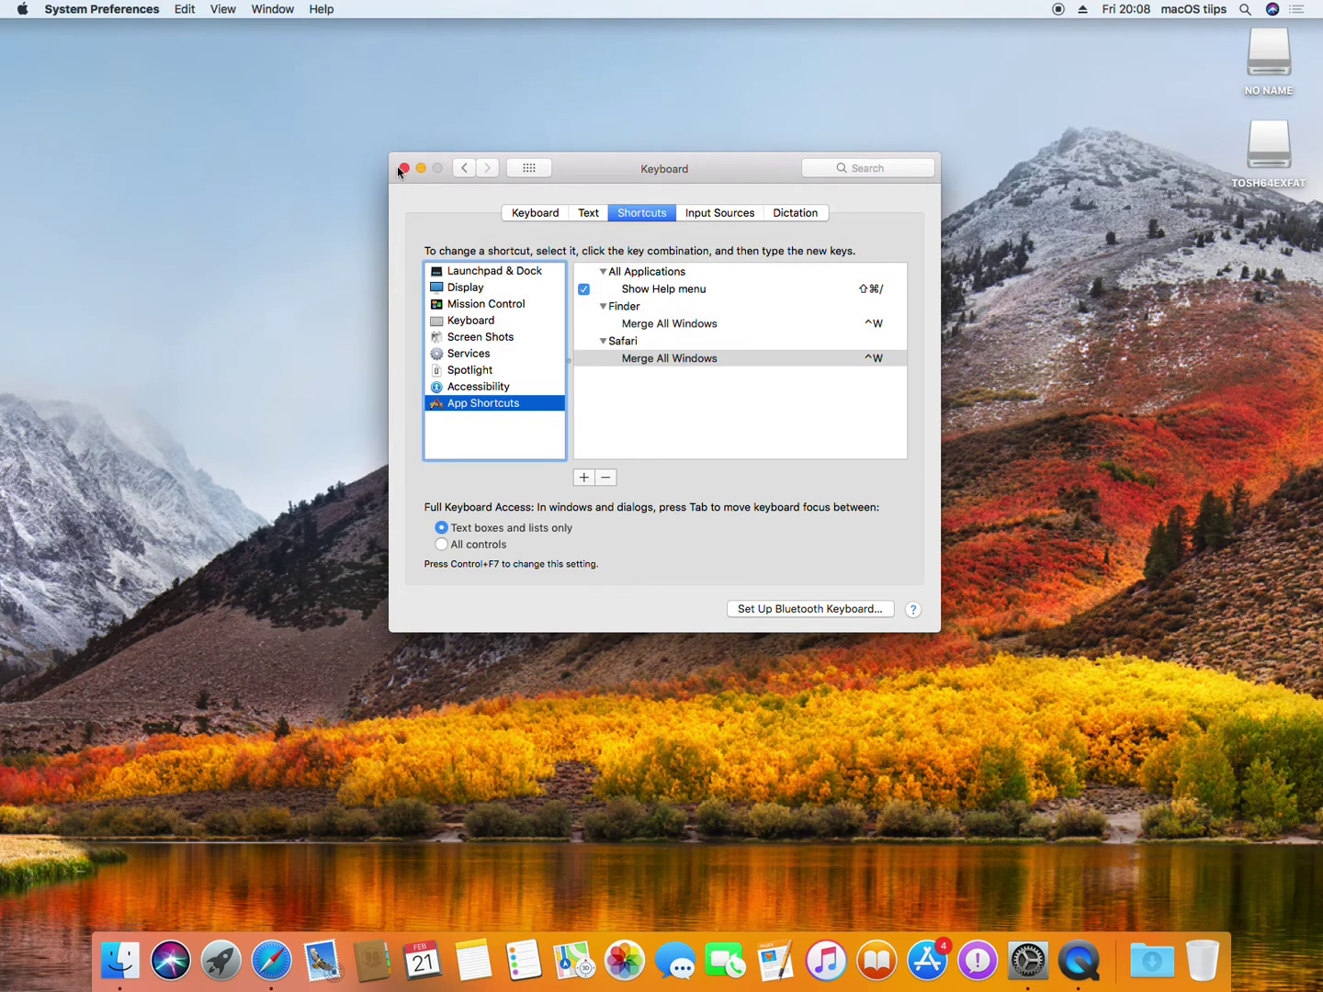
# Step: Close System Preferences and merge Safari's windows into tabs with Ctrl+W
pyautogui.click(403, 169)
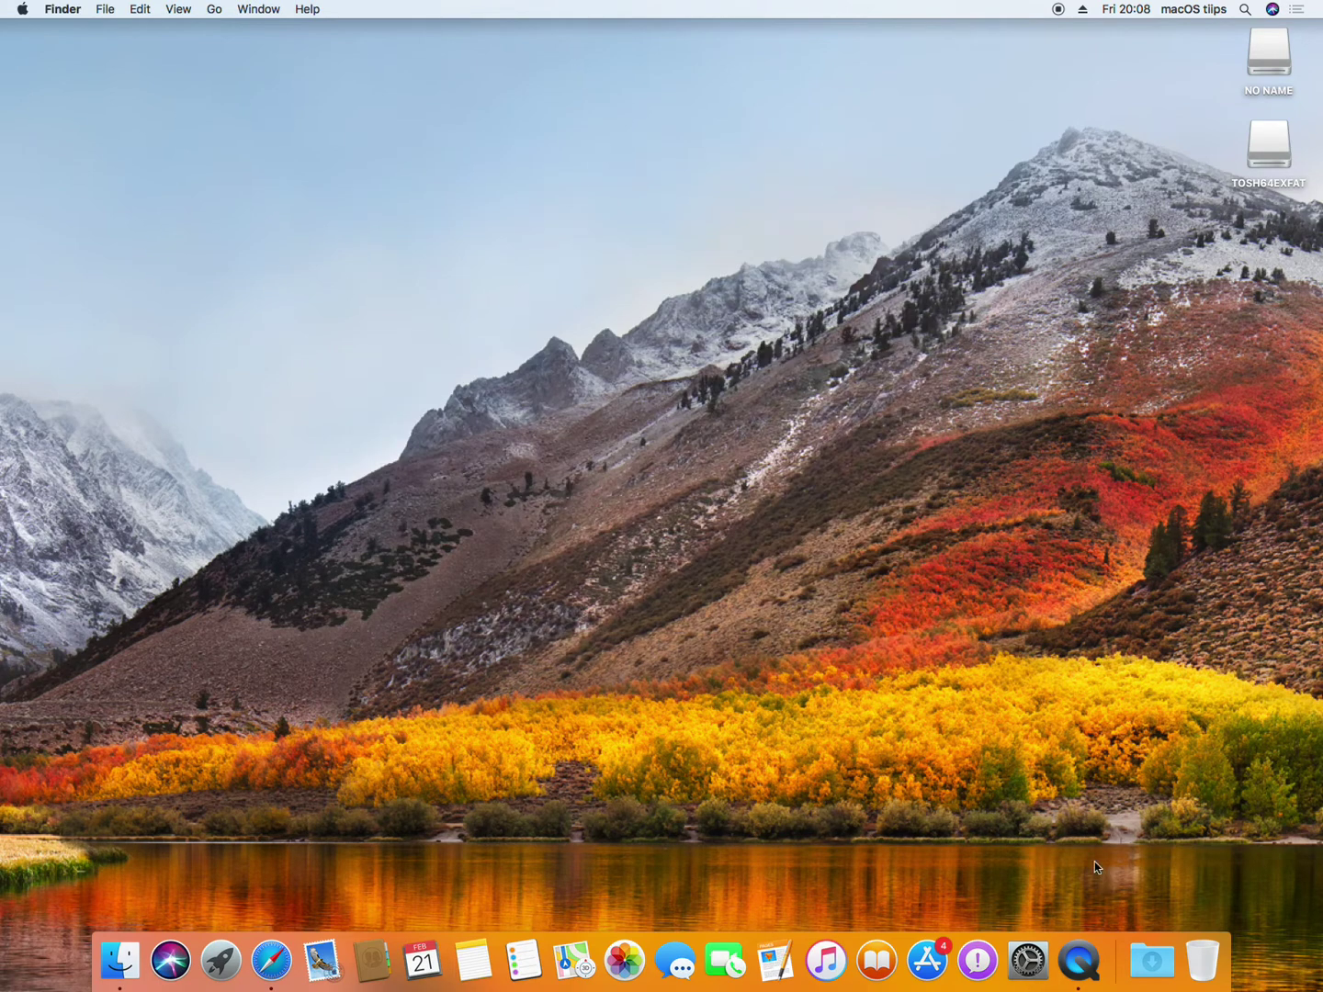
pyautogui.click(280, 935)
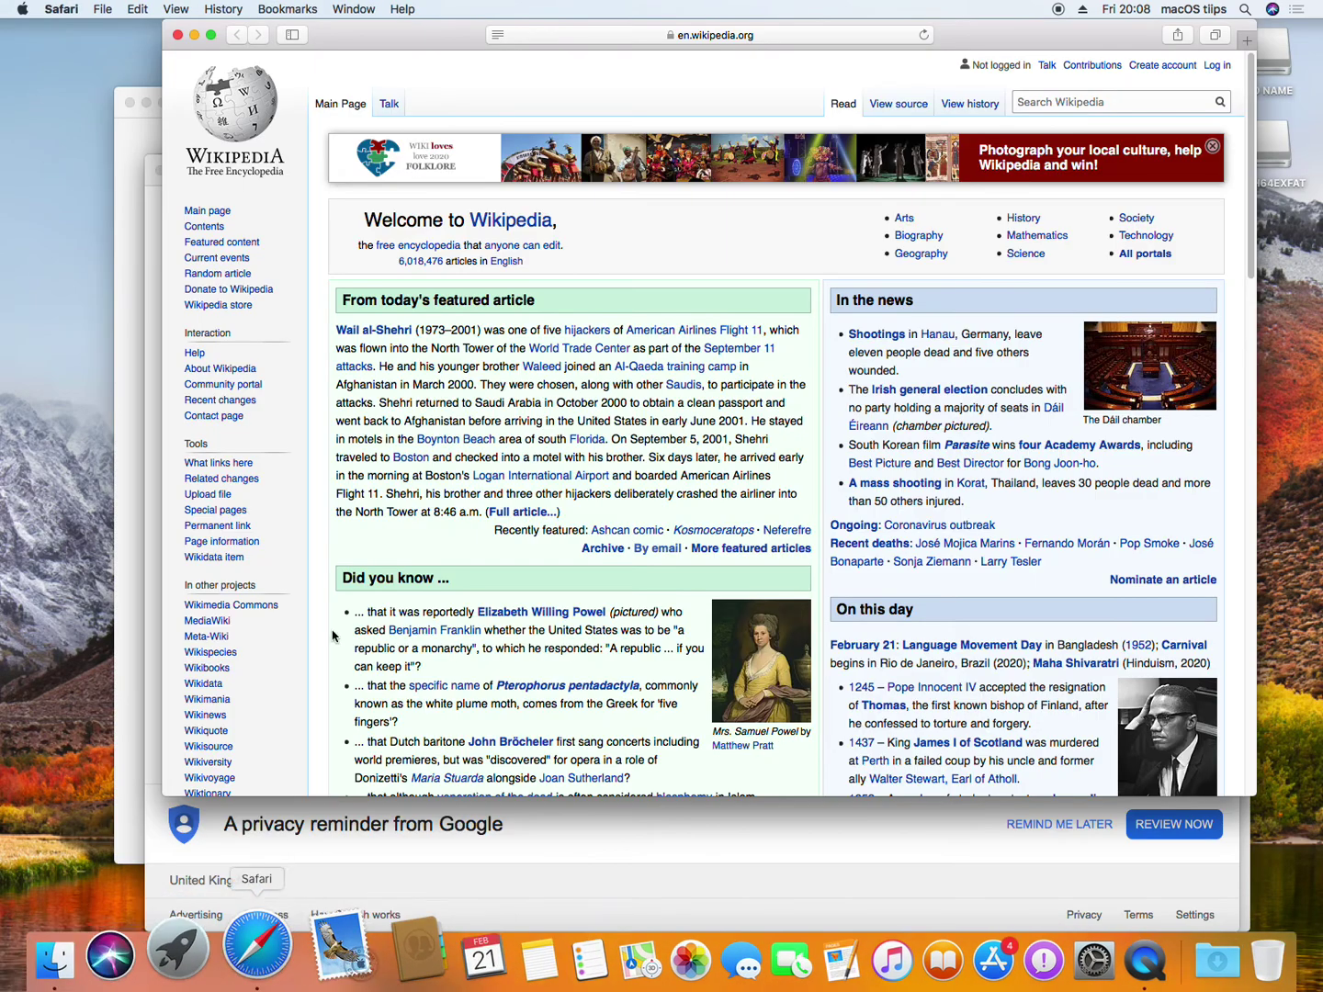
pyautogui.hotkey('ctrl', 'w')
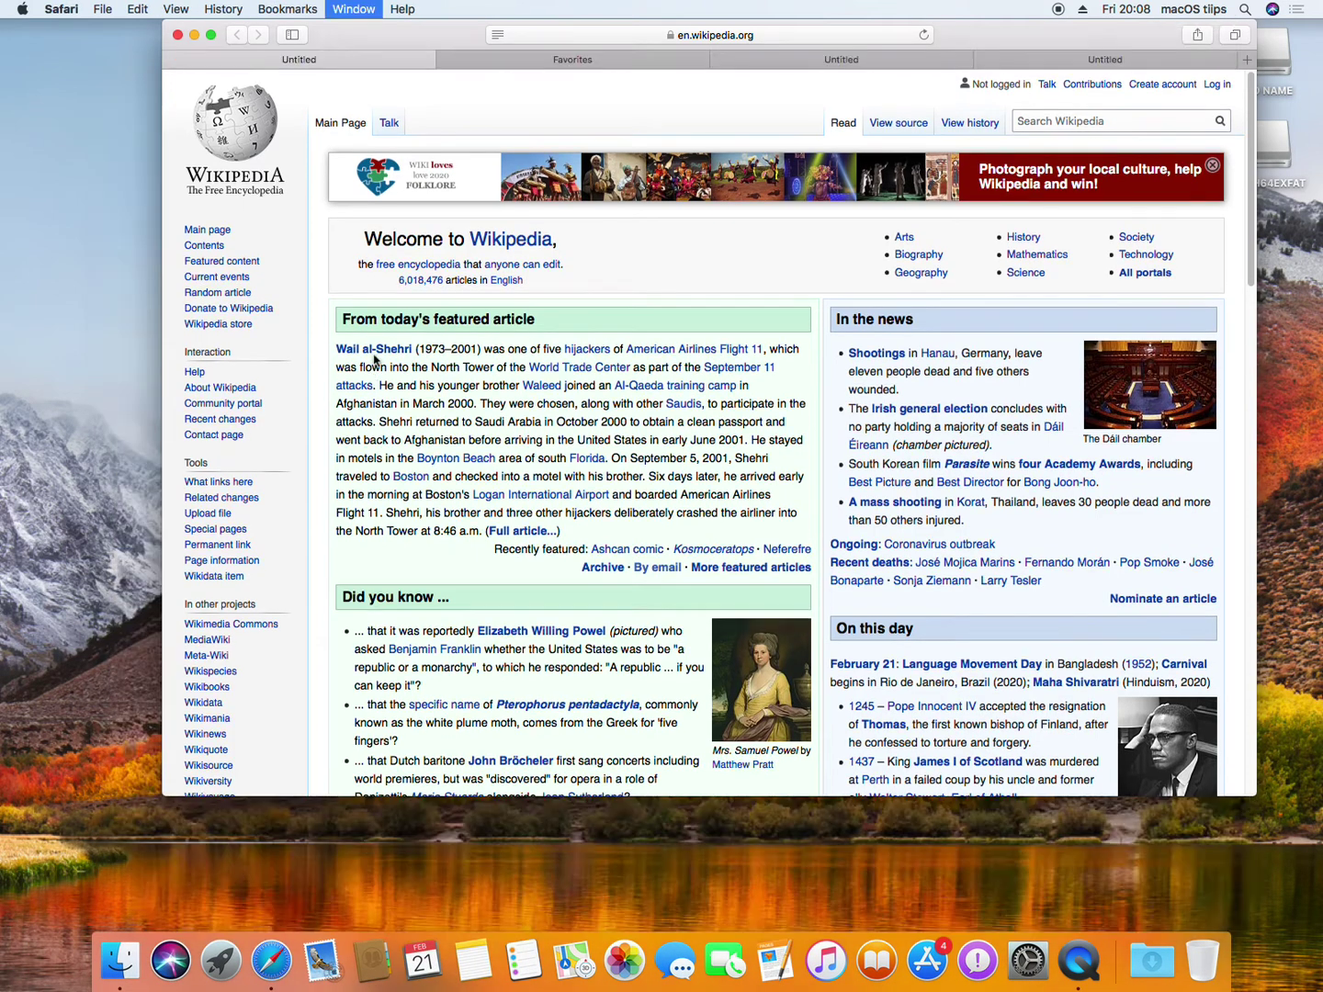
# Step: Look through the merged Safari tabs and close two of them with Cmd+W
pyautogui.click(802, 62)
pyautogui.click(1097, 65)
pyautogui.click(626, 61)
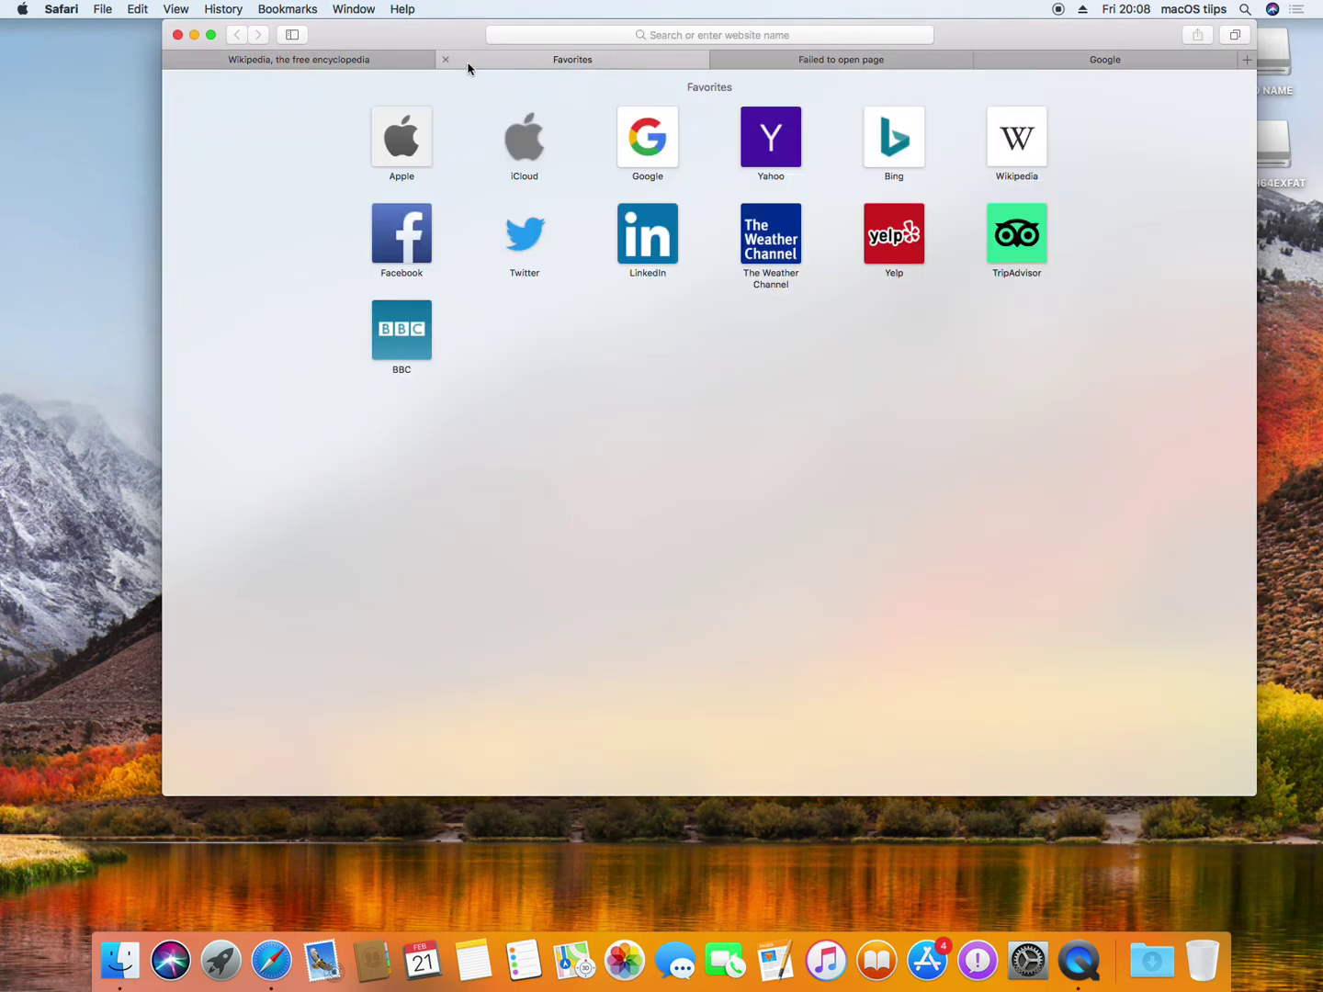
pyautogui.press('super+w')
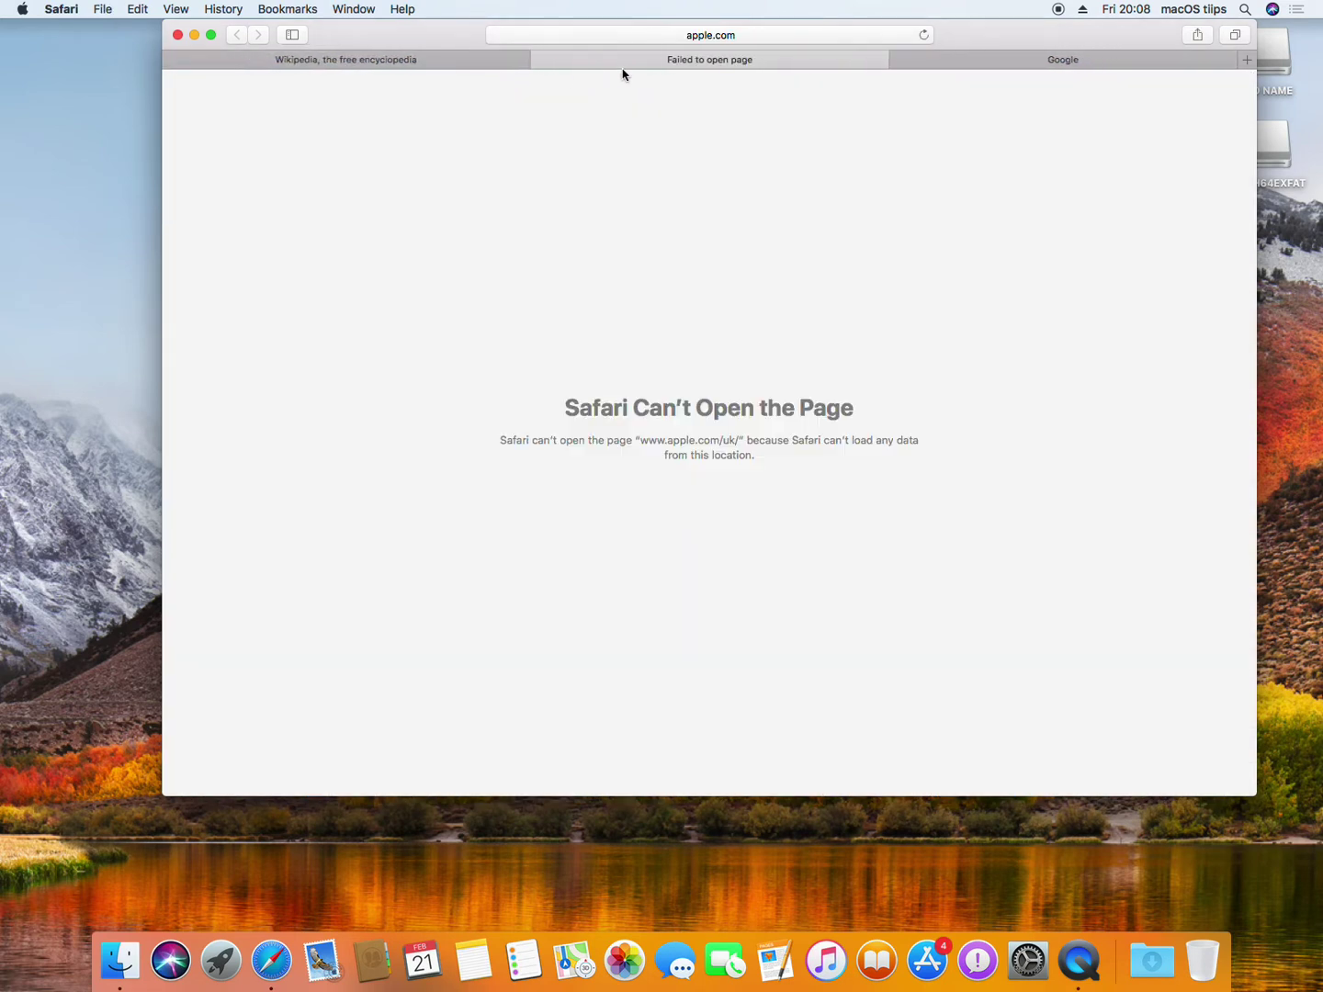
pyautogui.press('super+w')
pyautogui.press('super+w')
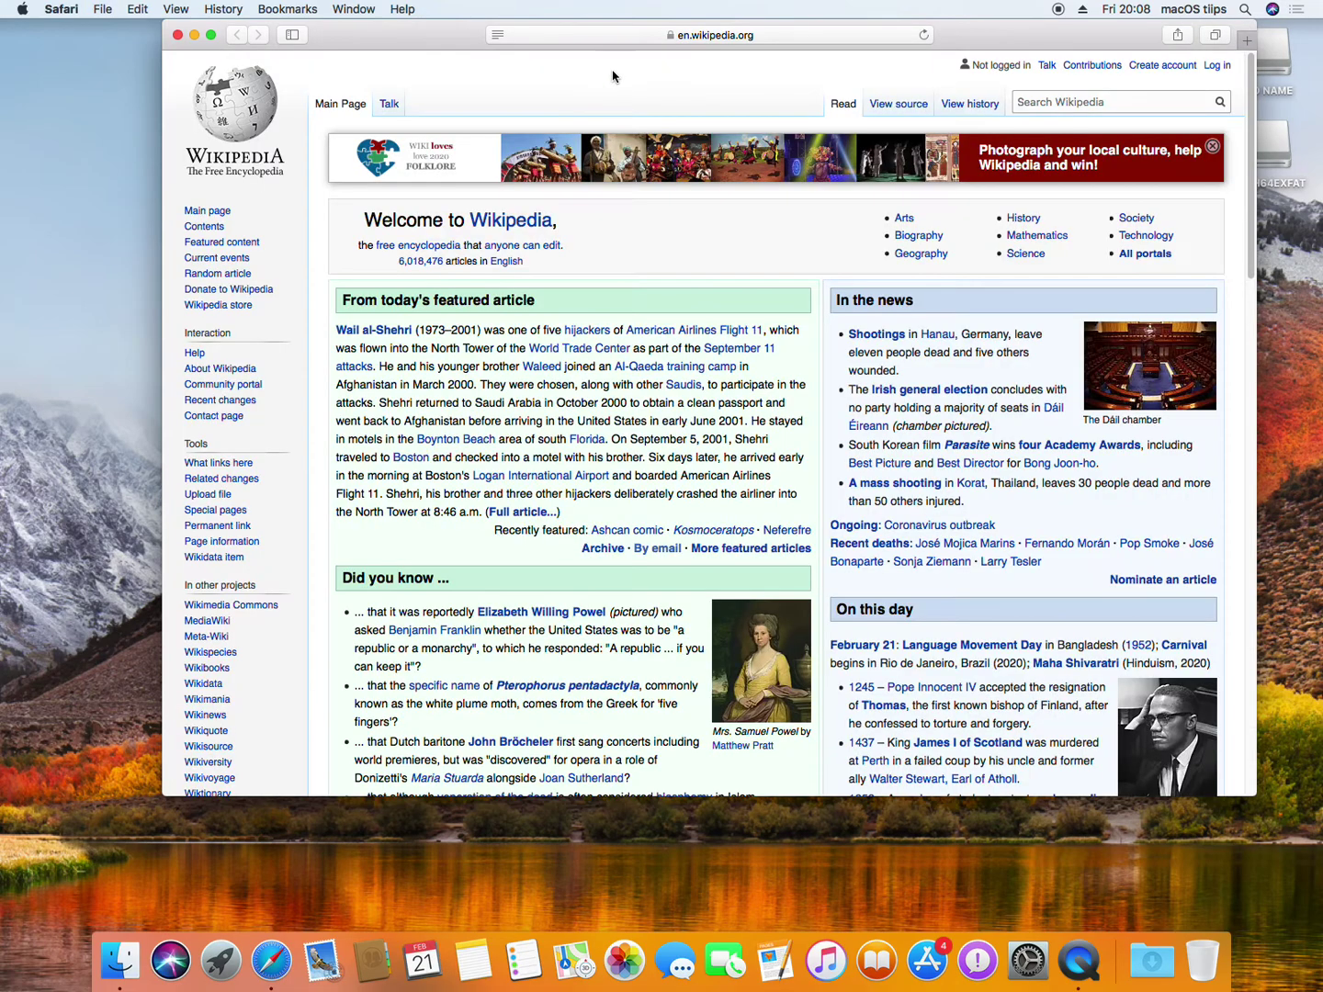
pyautogui.scroll(-5, 314, 161)
pyautogui.scroll(-5, 289, 114)
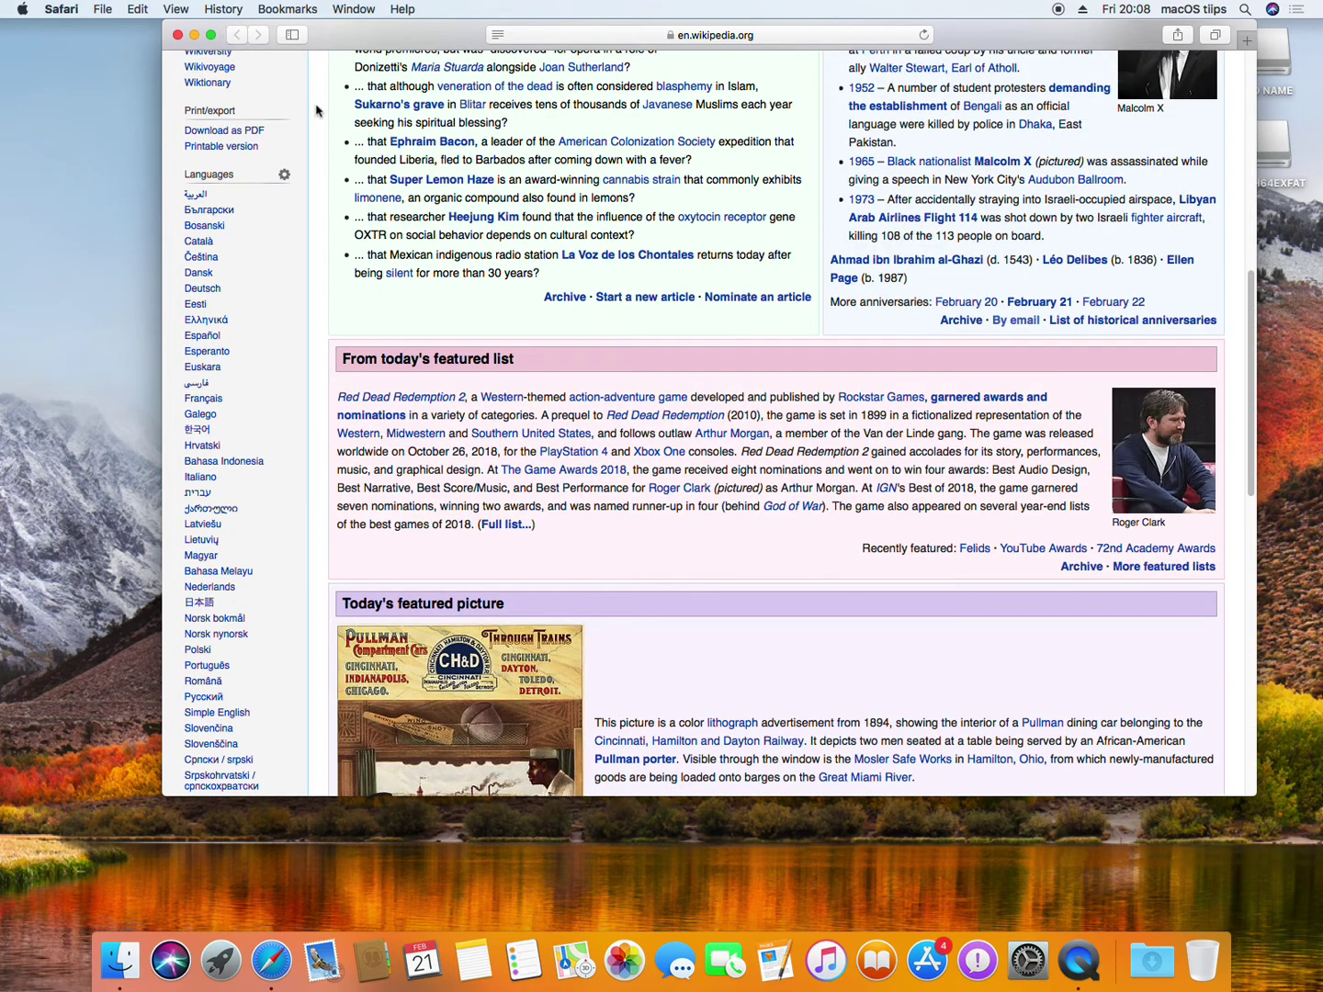
pyautogui.scroll(-10, 320, 111)
pyautogui.click(362, 10)
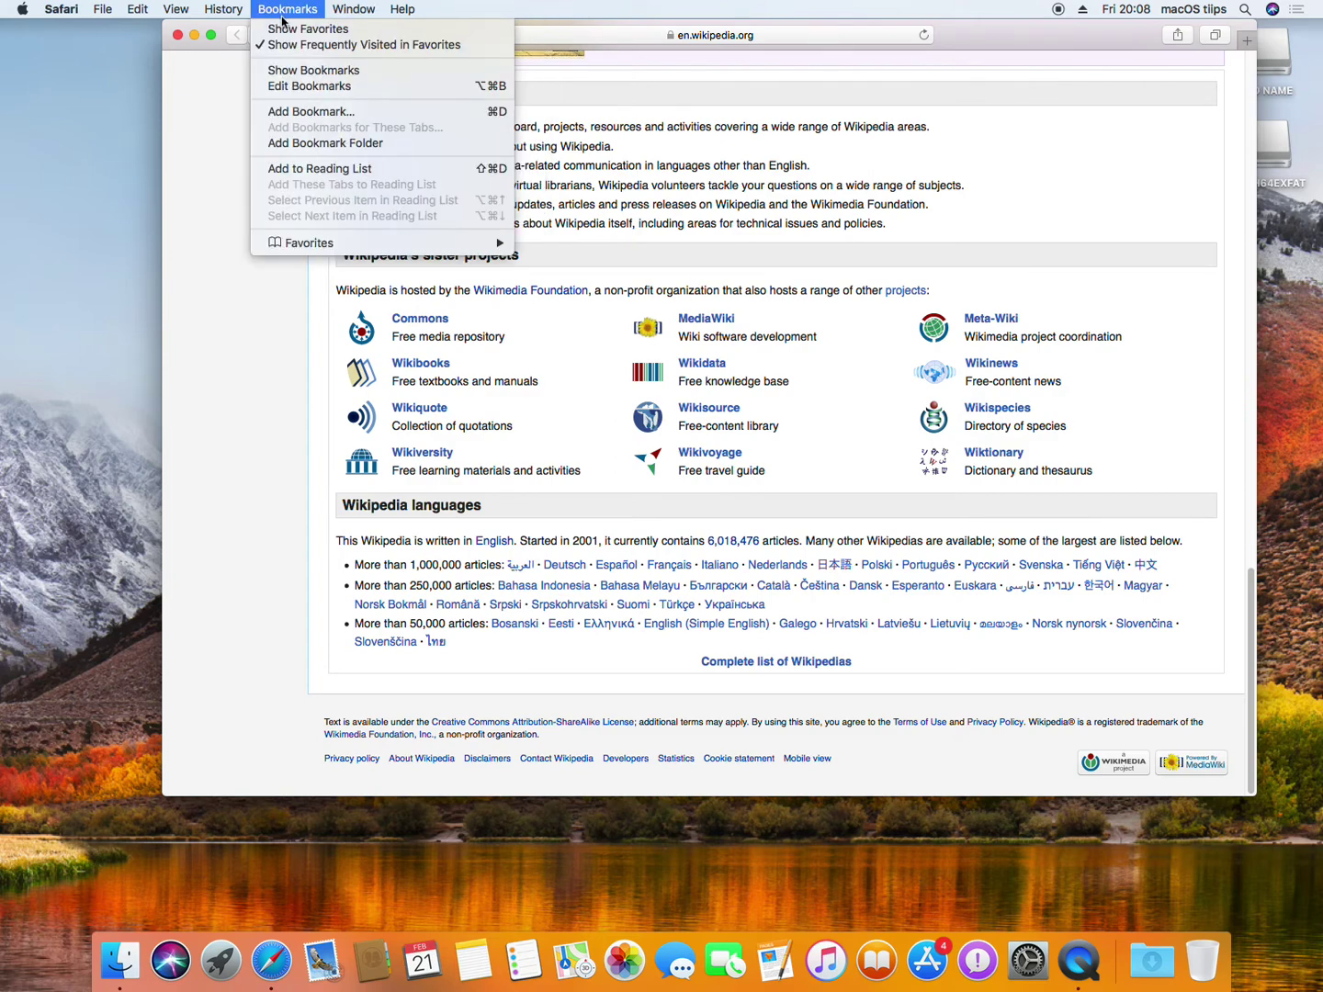
# Step: Show Favorites, open Google in a new tab, then close that tab again
pyautogui.click(285, 30)
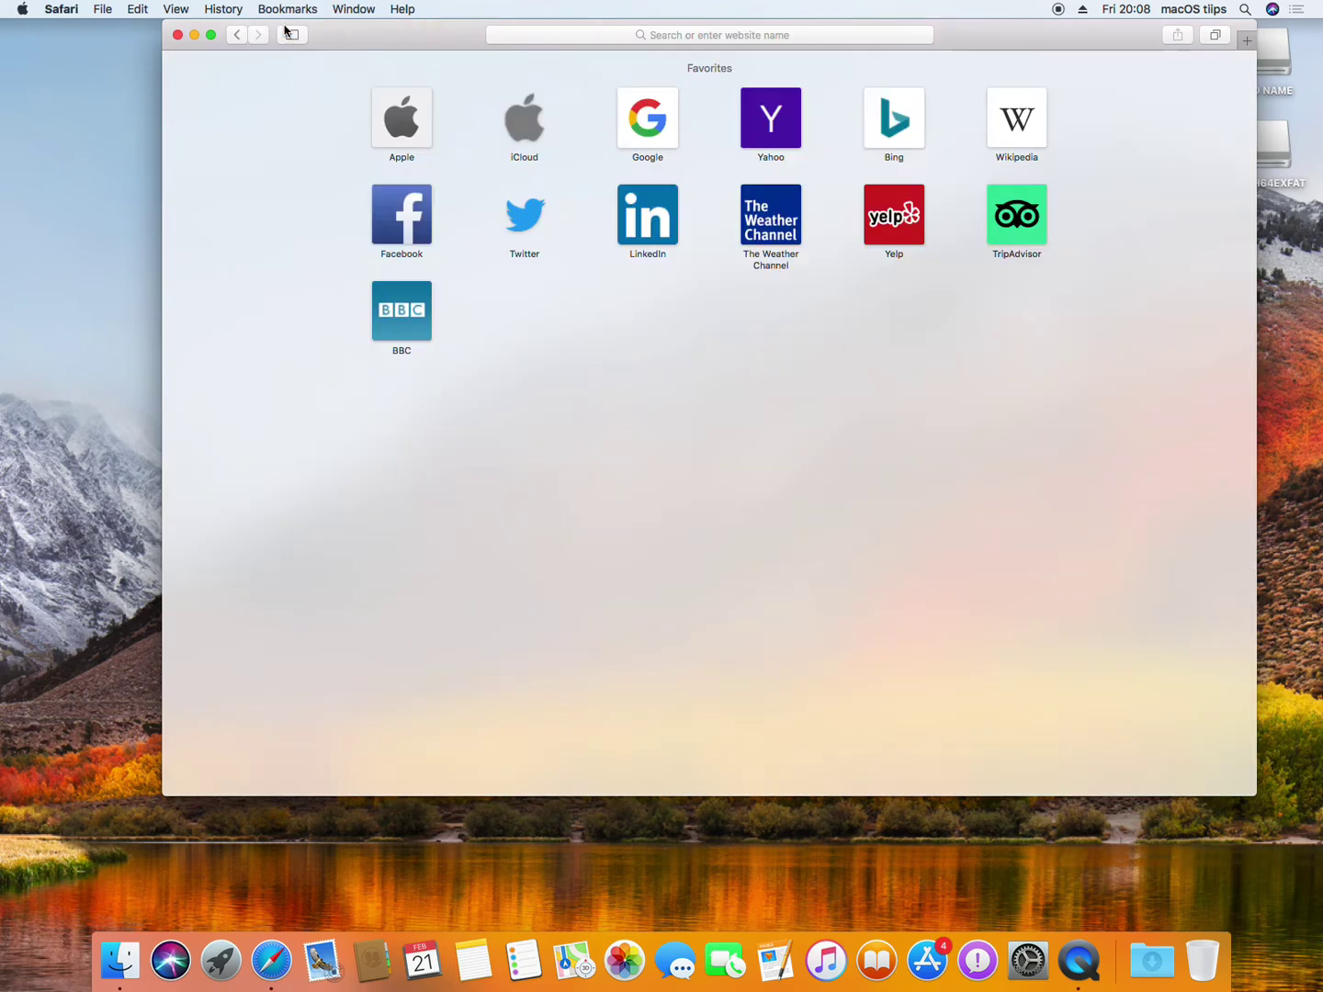
pyautogui.rightClick(621, 134)
pyautogui.click(637, 120)
pyautogui.rightClick(638, 120)
pyautogui.click(649, 126)
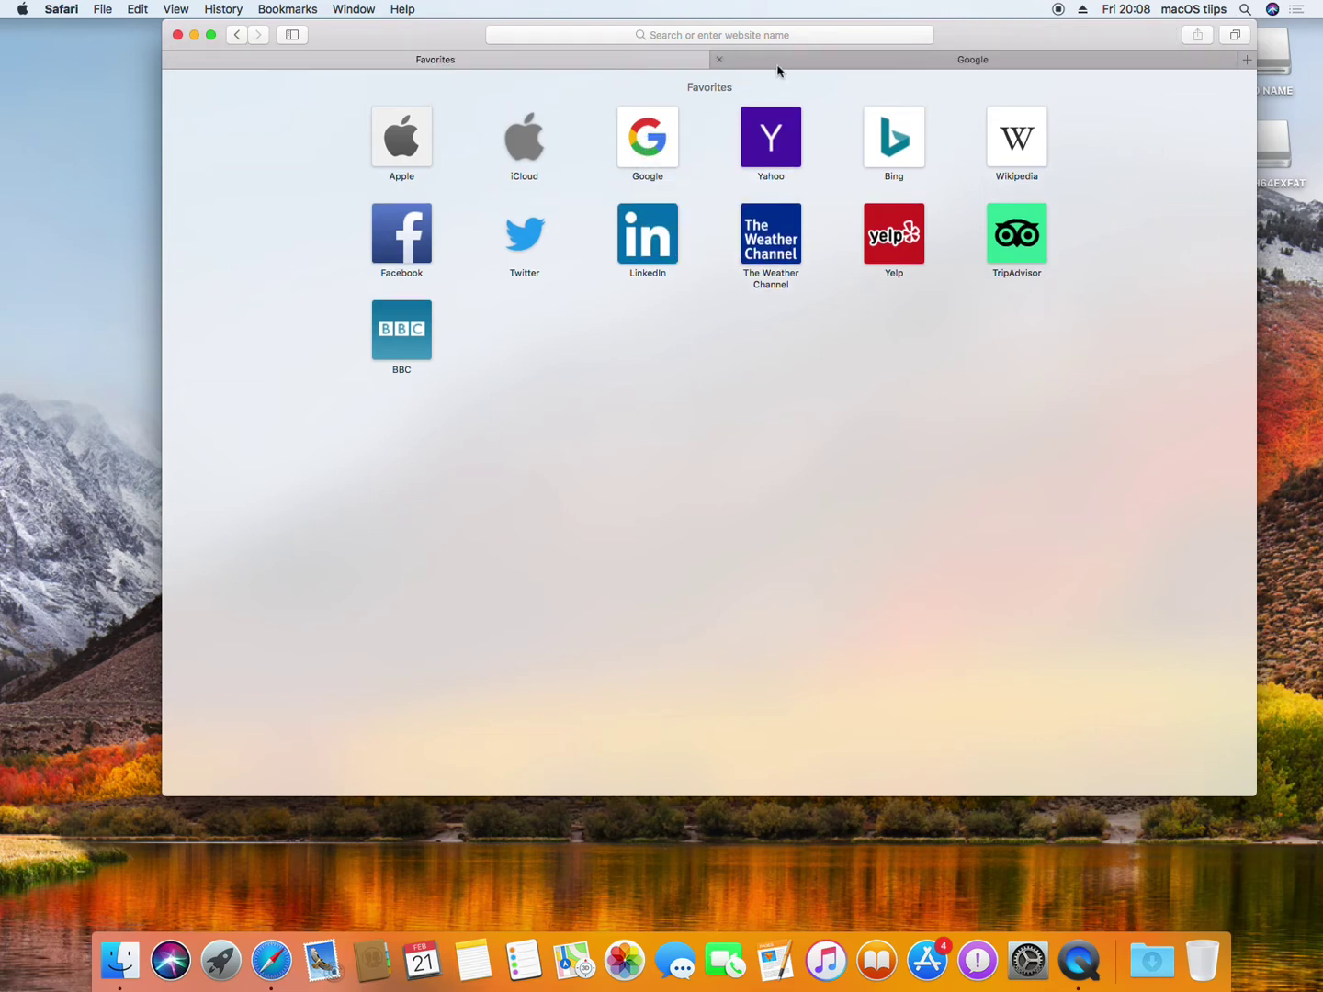
pyautogui.click(719, 59)
# Step: Open Google and Bing in new windows, then merge all Safari windows and move it up-left
pyautogui.rightClick(673, 112)
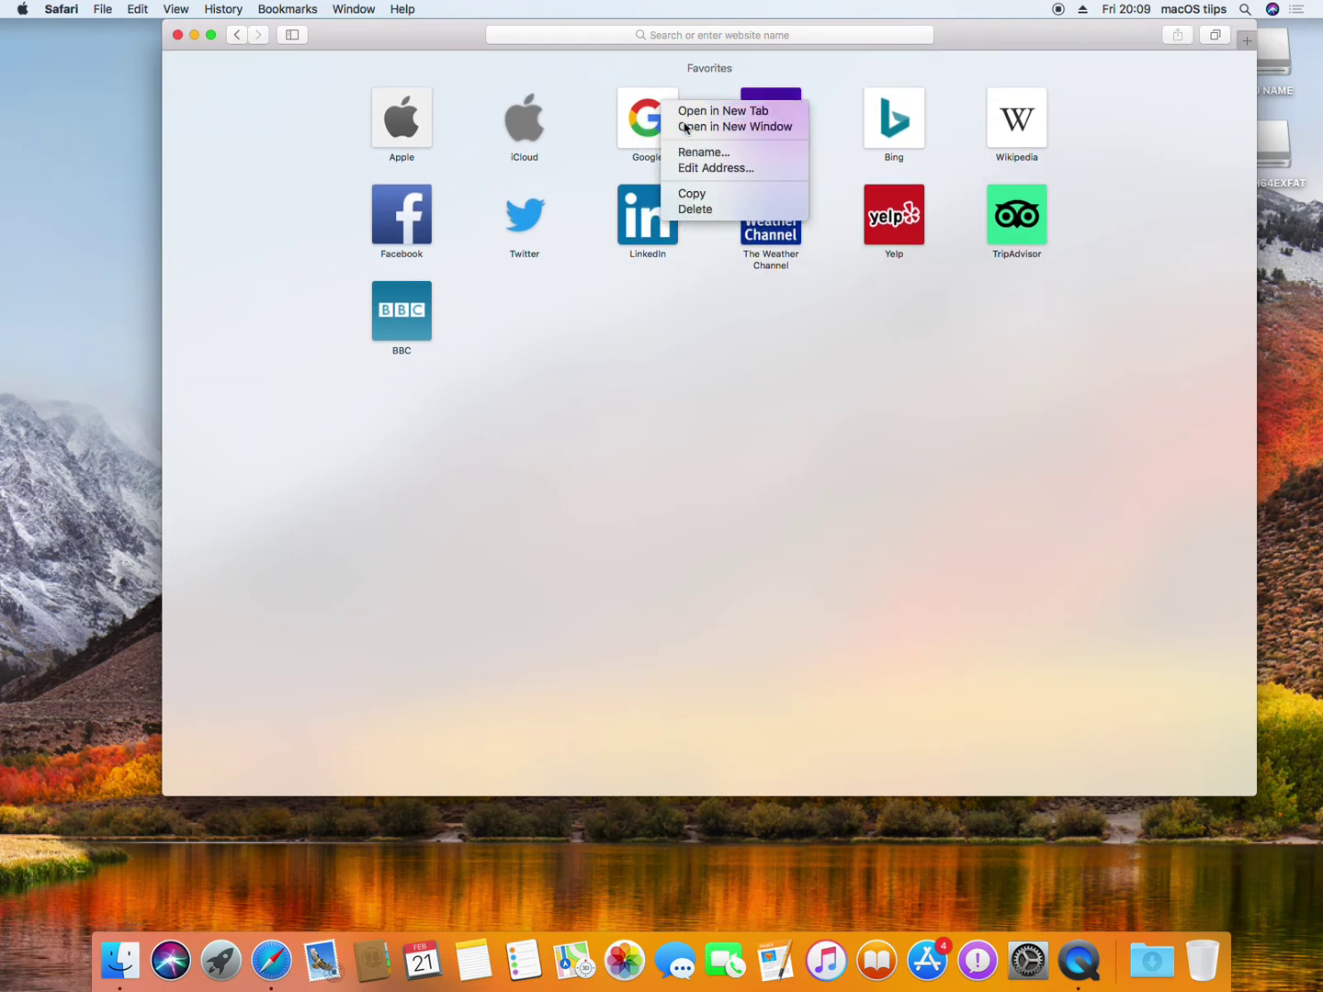
pyautogui.click(687, 126)
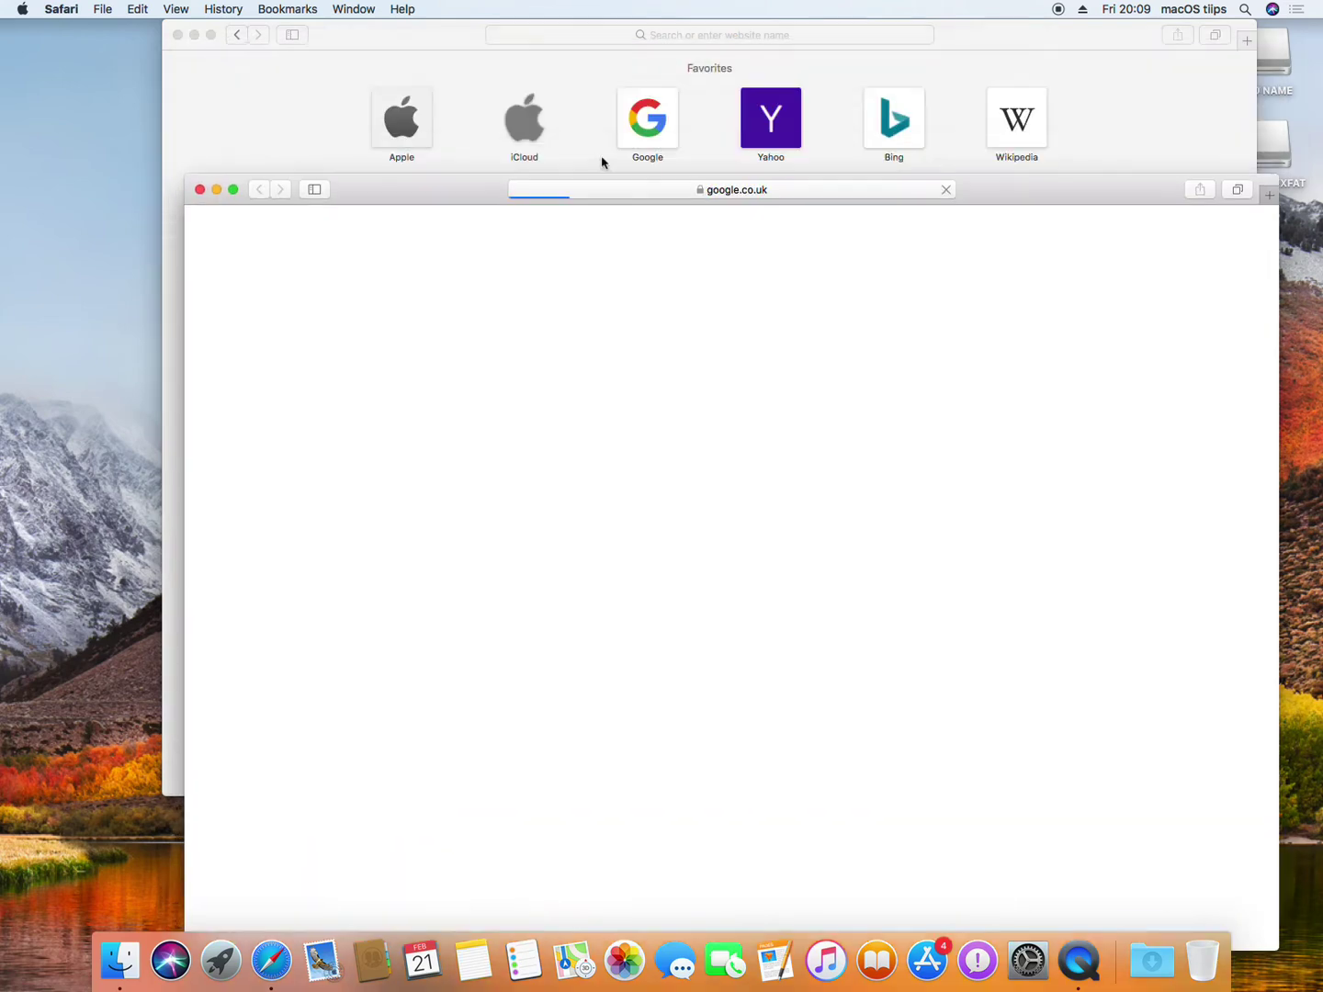
pyautogui.rightClick(876, 108)
pyautogui.click(924, 135)
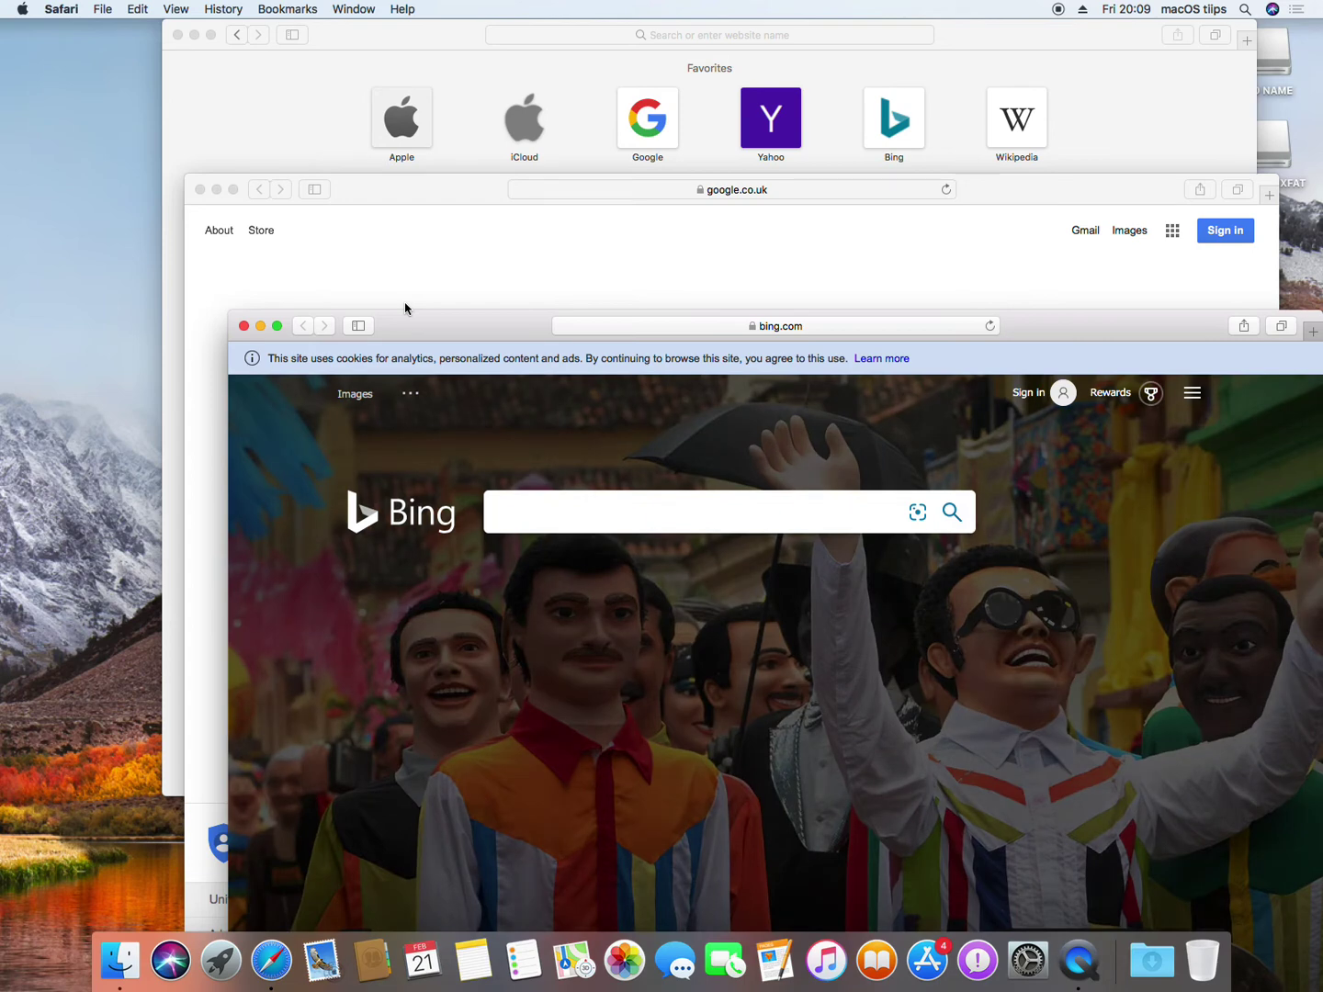
pyautogui.rightClick(421, 327)
pyautogui.click(404, 324)
pyautogui.press('super+shift+m')
pyautogui.moveTo(404, 324); pyautogui.dragTo(245, 98)
# Step: Cycle through Safari's Favorites, Google and Bing tabs, then close the merged window
pyautogui.click(503, 123)
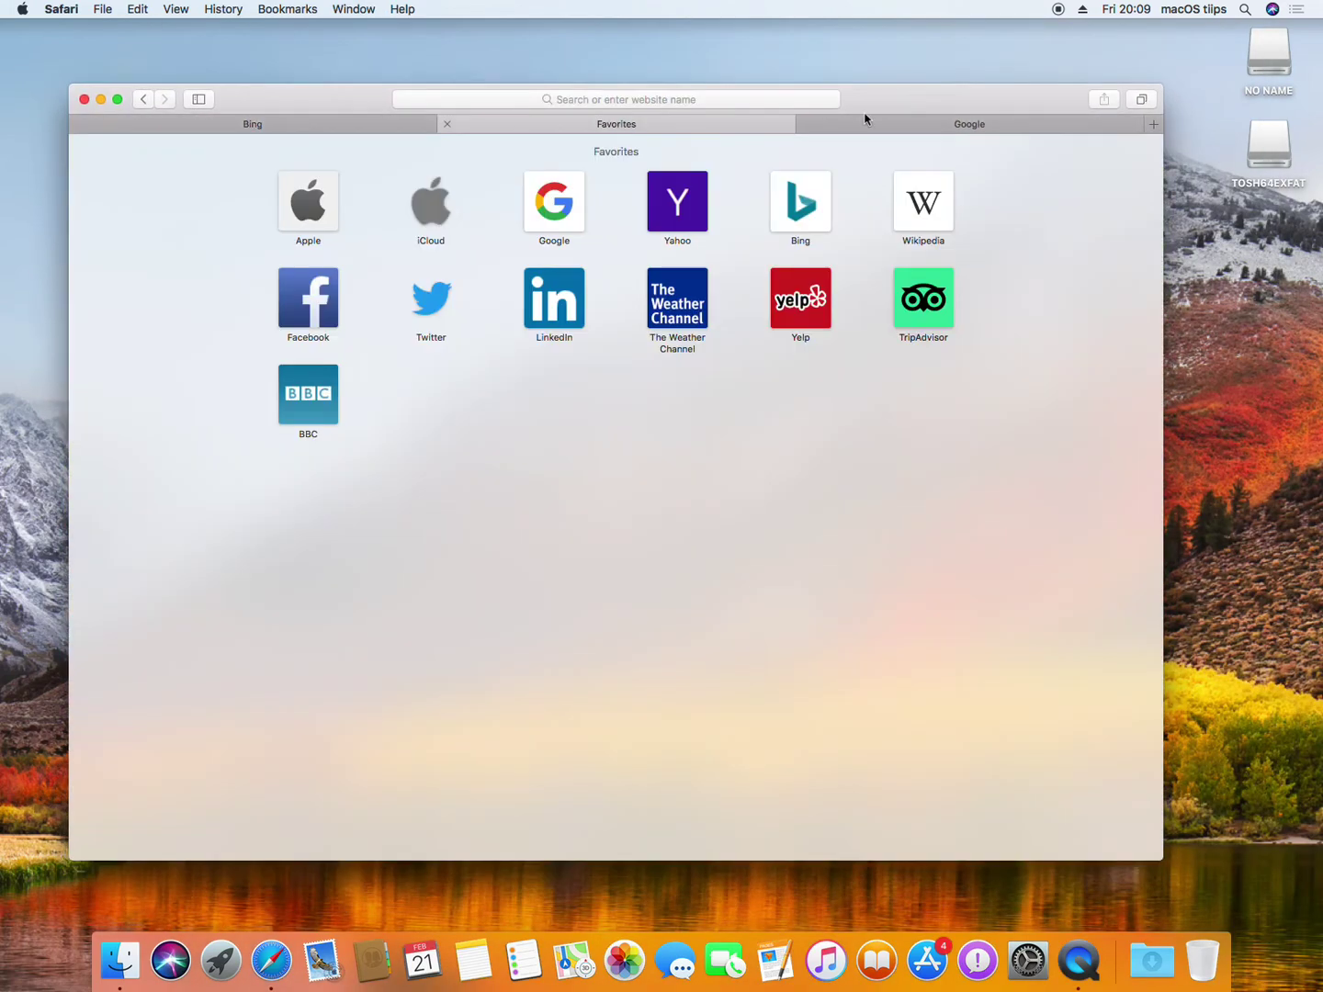
pyautogui.click(956, 120)
pyautogui.click(280, 123)
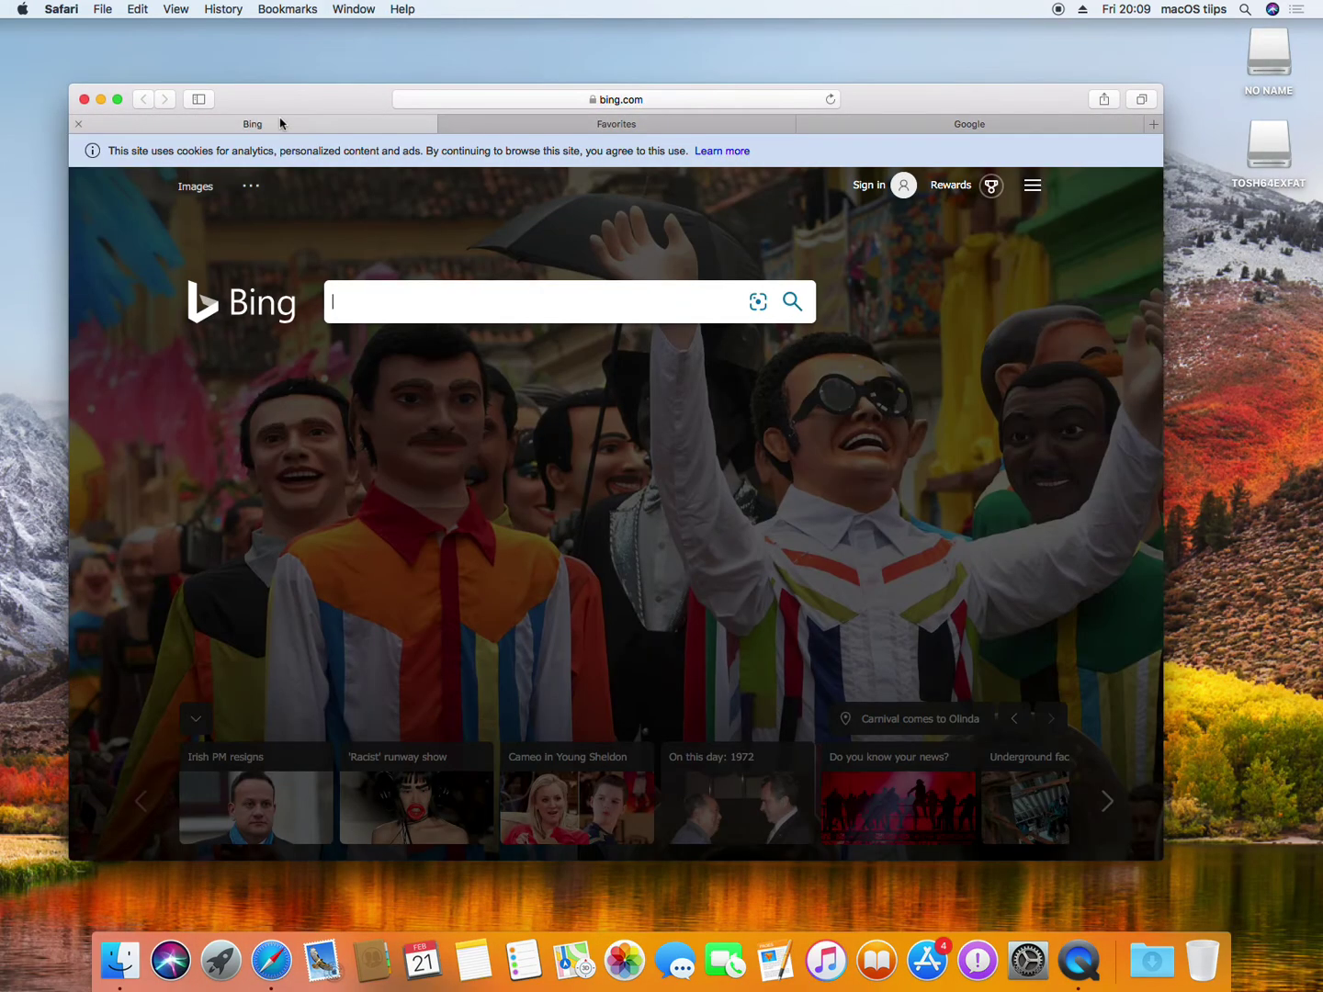
pyautogui.click(84, 100)
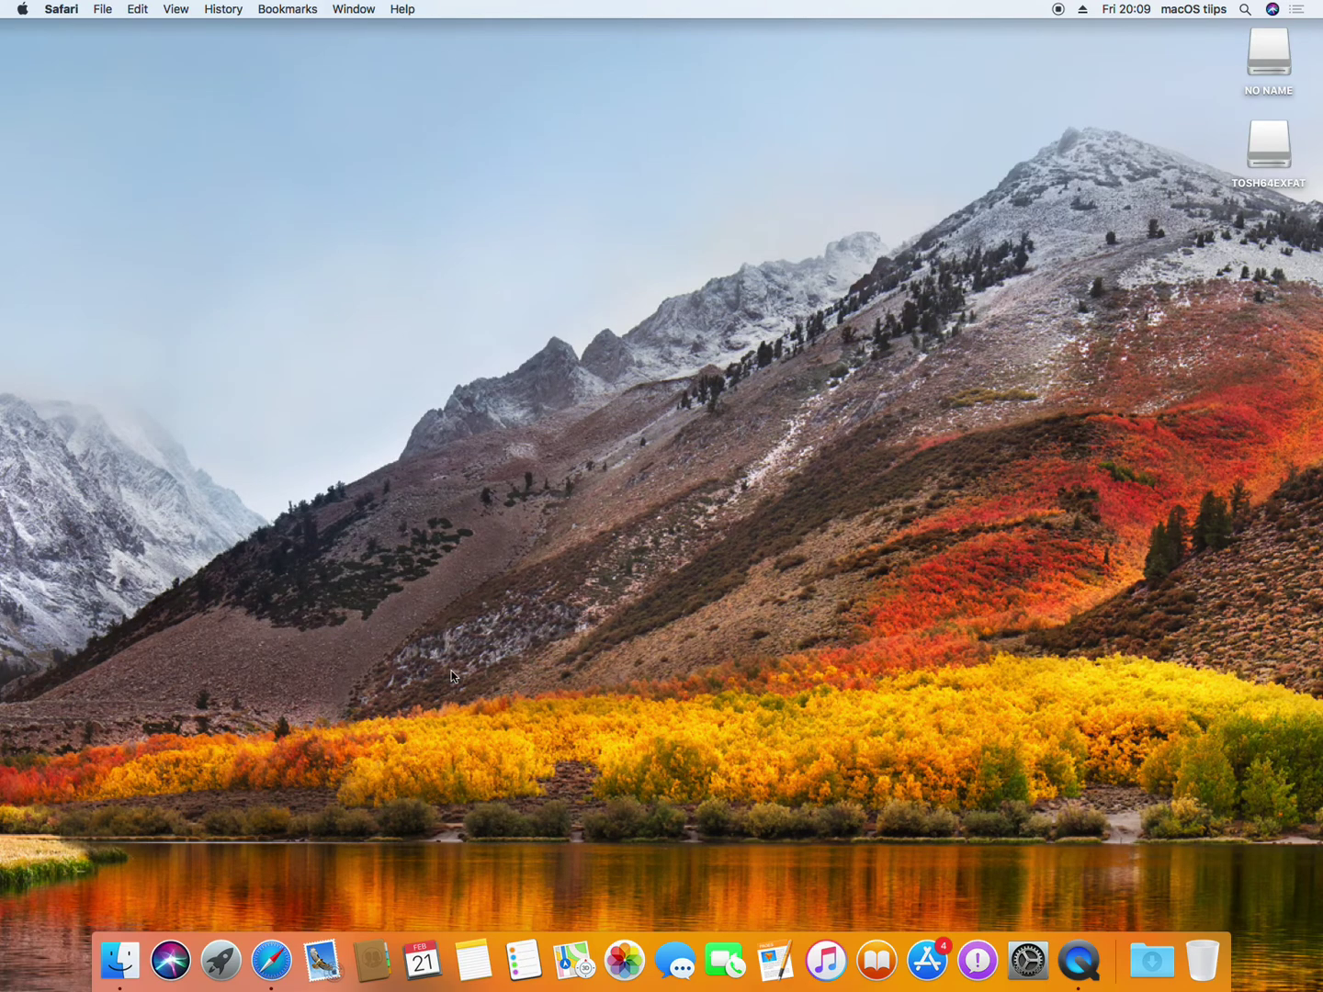
# Step: Launch Terminal via Spotlight, centre its window, and open System Preferences
pyautogui.press('super+space')
pyautogui.write('termina')
pyautogui.press('Return')
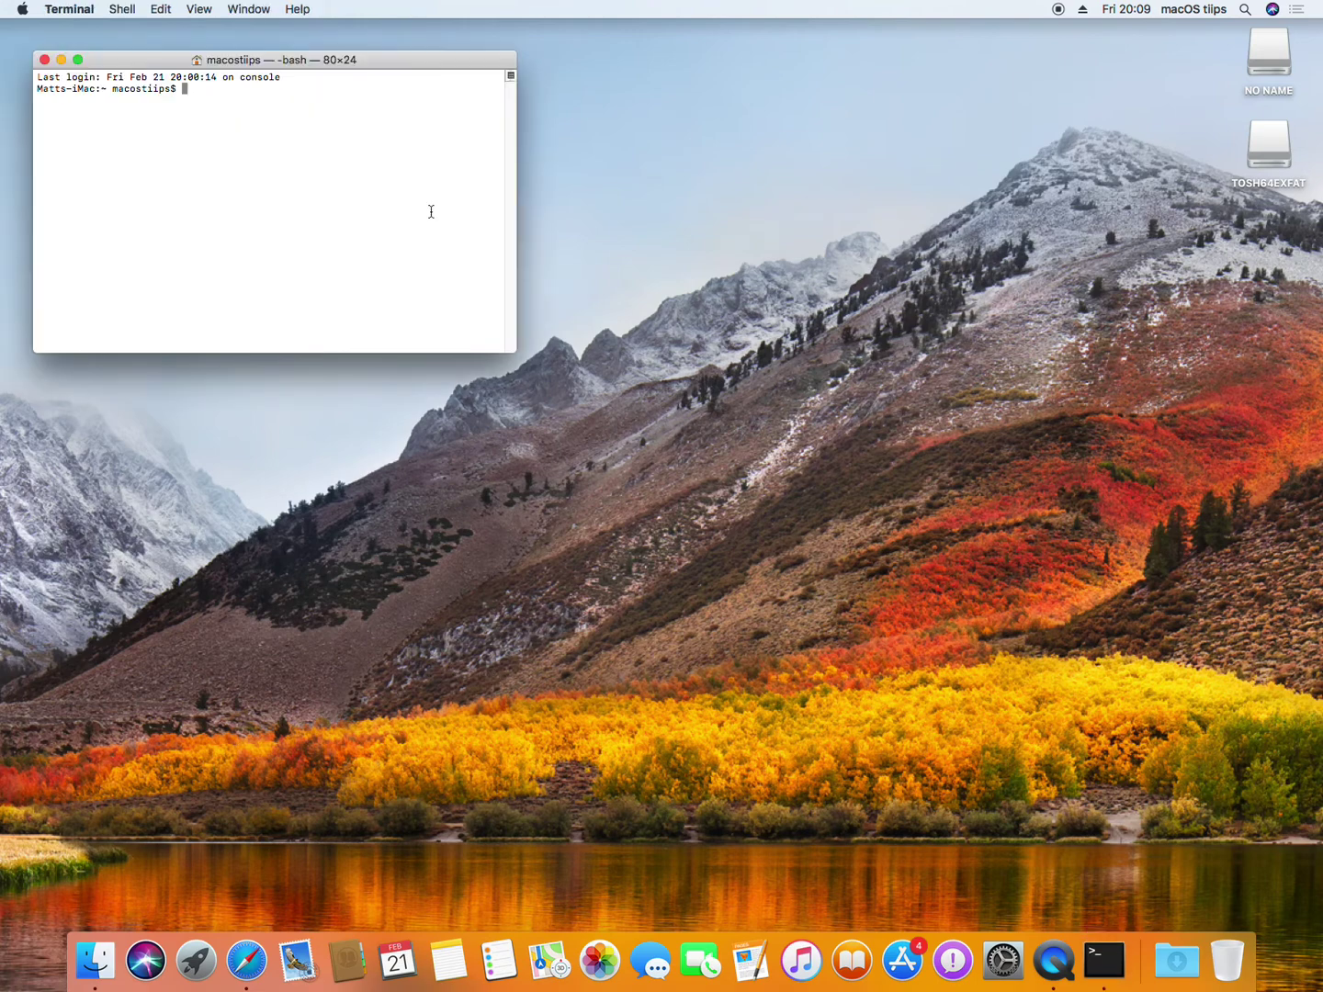
pyautogui.moveTo(277, 70); pyautogui.dragTo(779, 372)
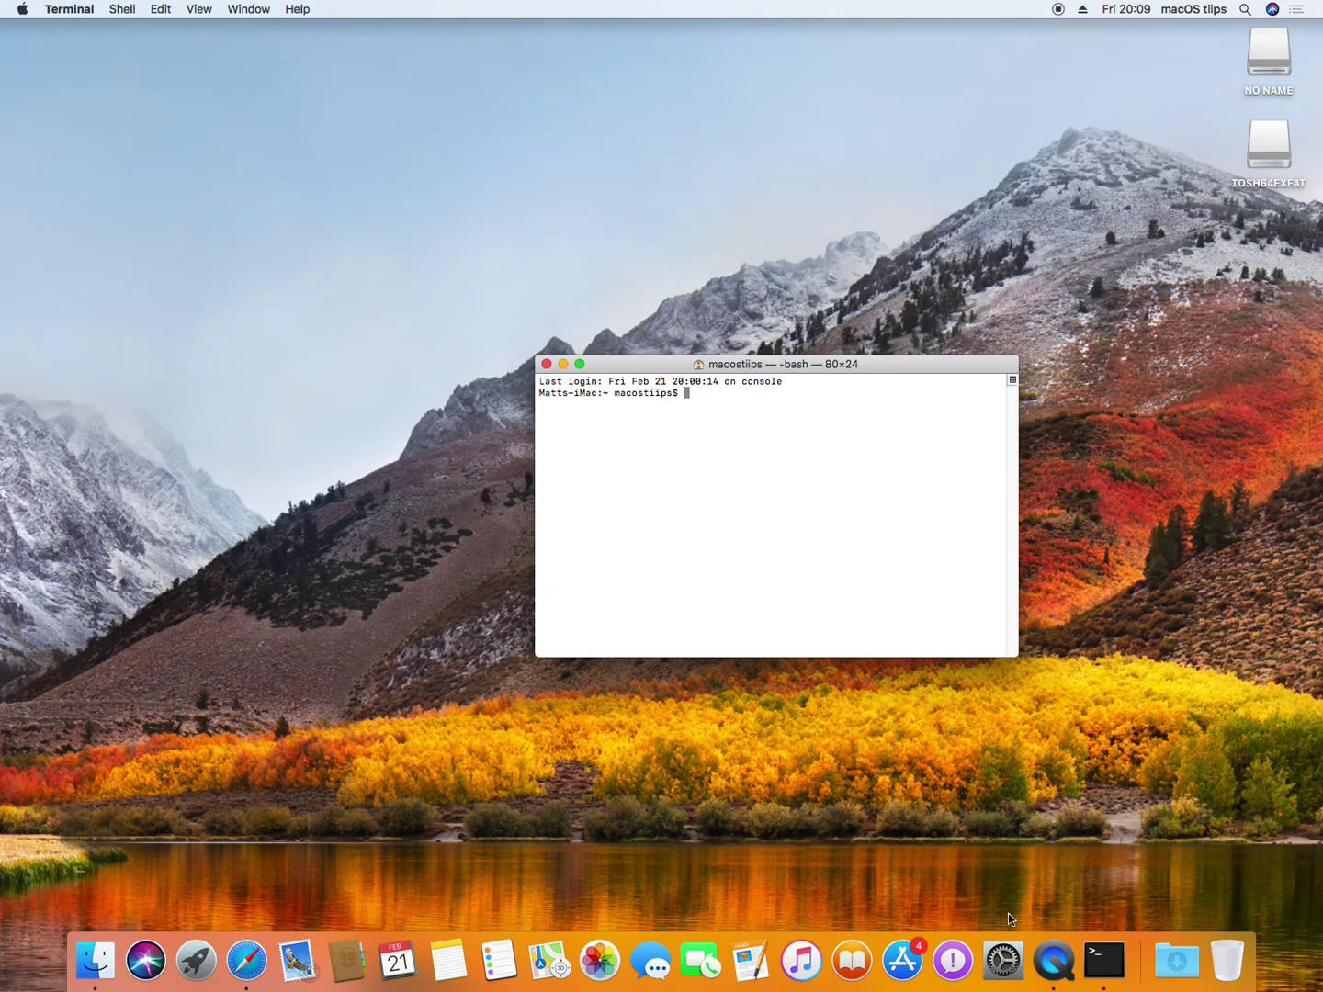
pyautogui.click(992, 955)
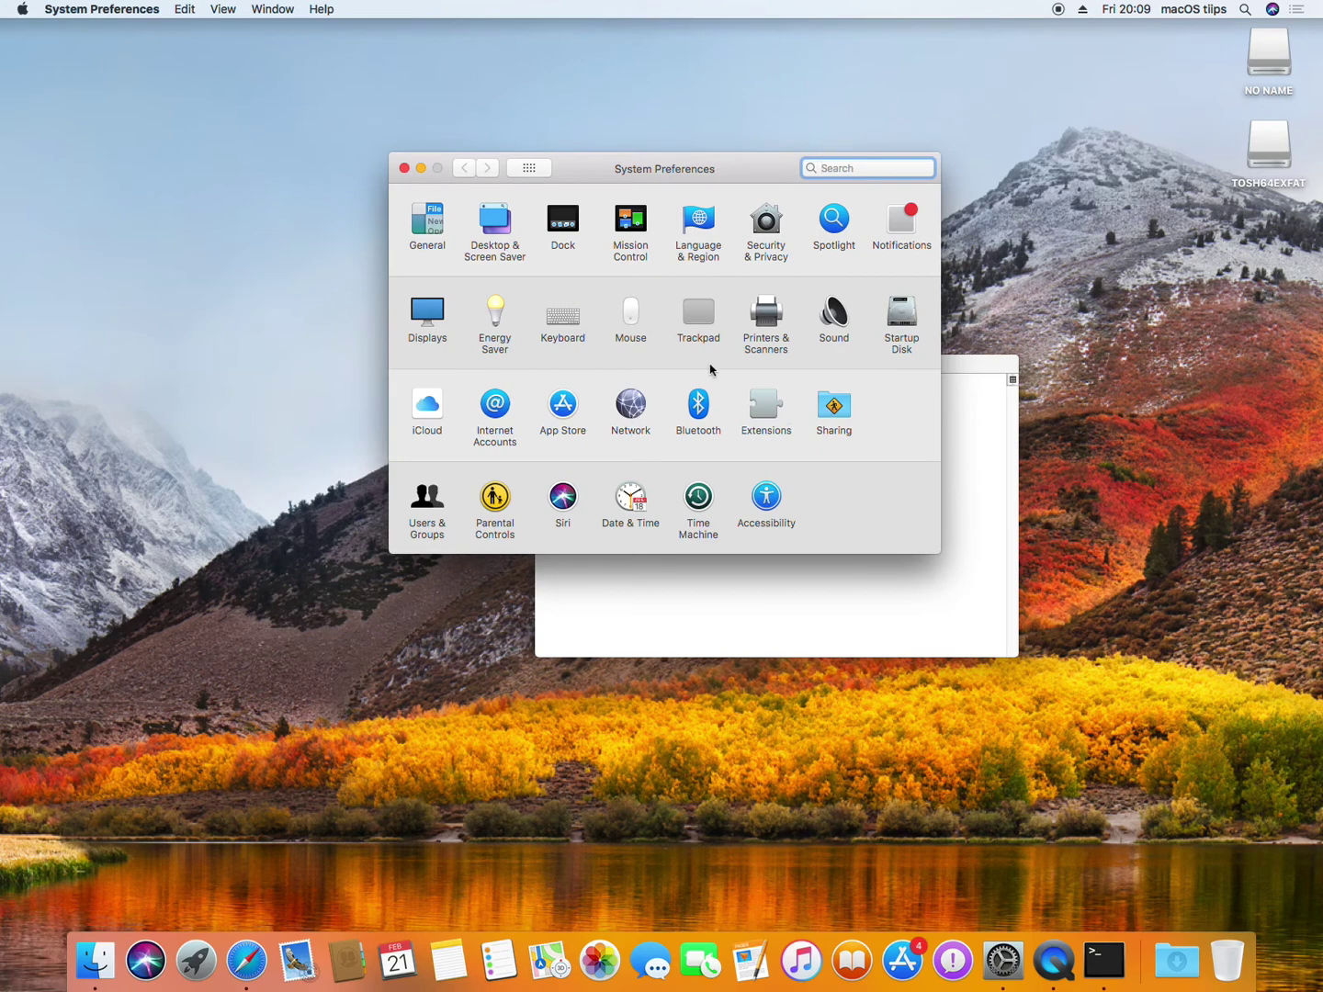
# Step: Add a new shortcut under Keyboard > Shortcuts > App Shortcuts and expand its Application list
pyautogui.click(561, 316)
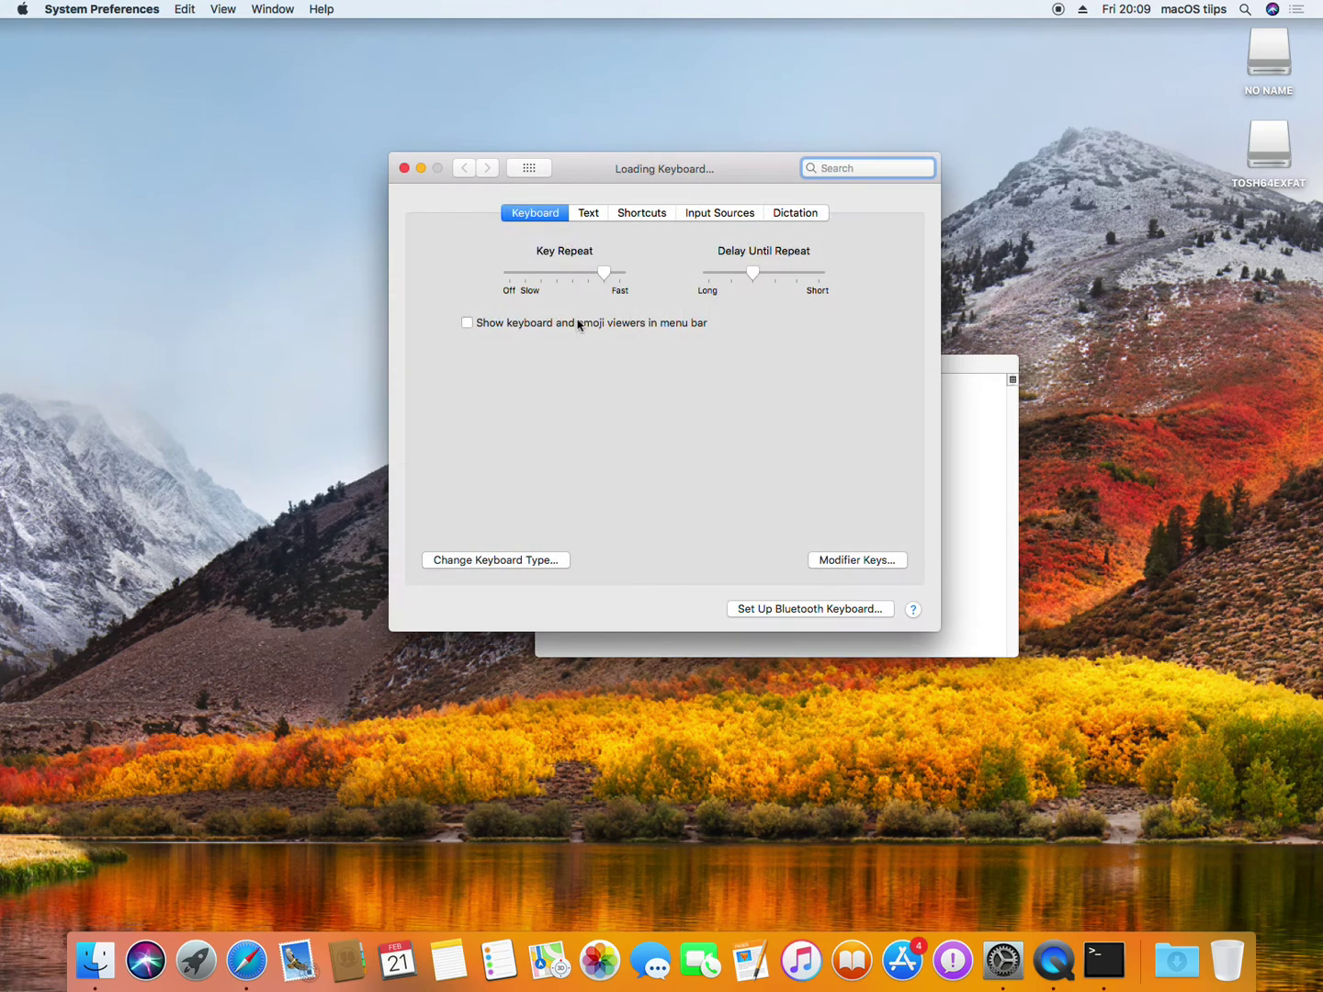
pyautogui.click(650, 214)
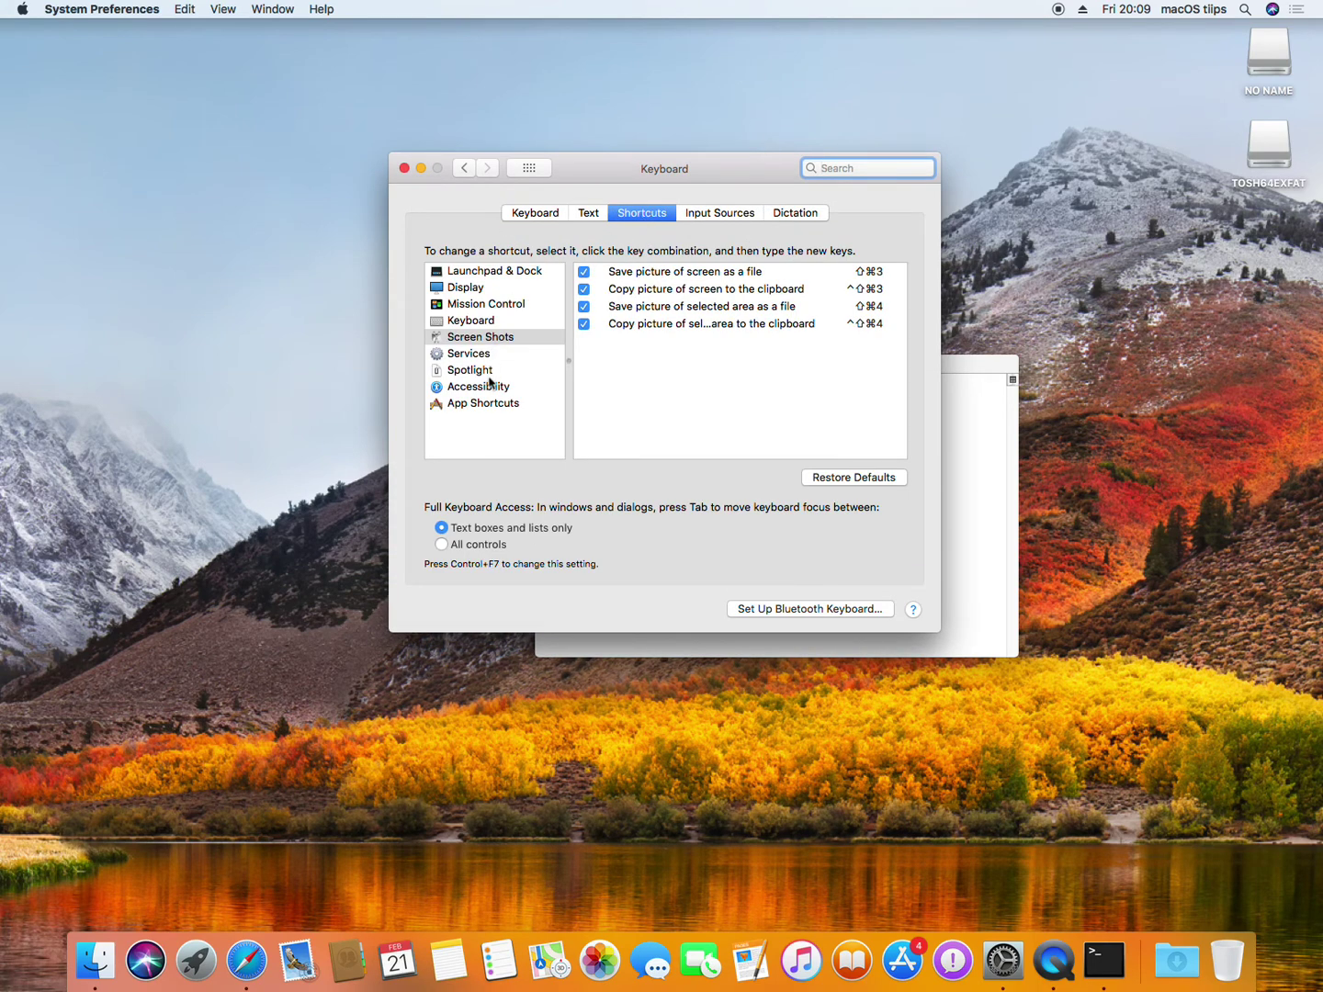
pyautogui.click(489, 403)
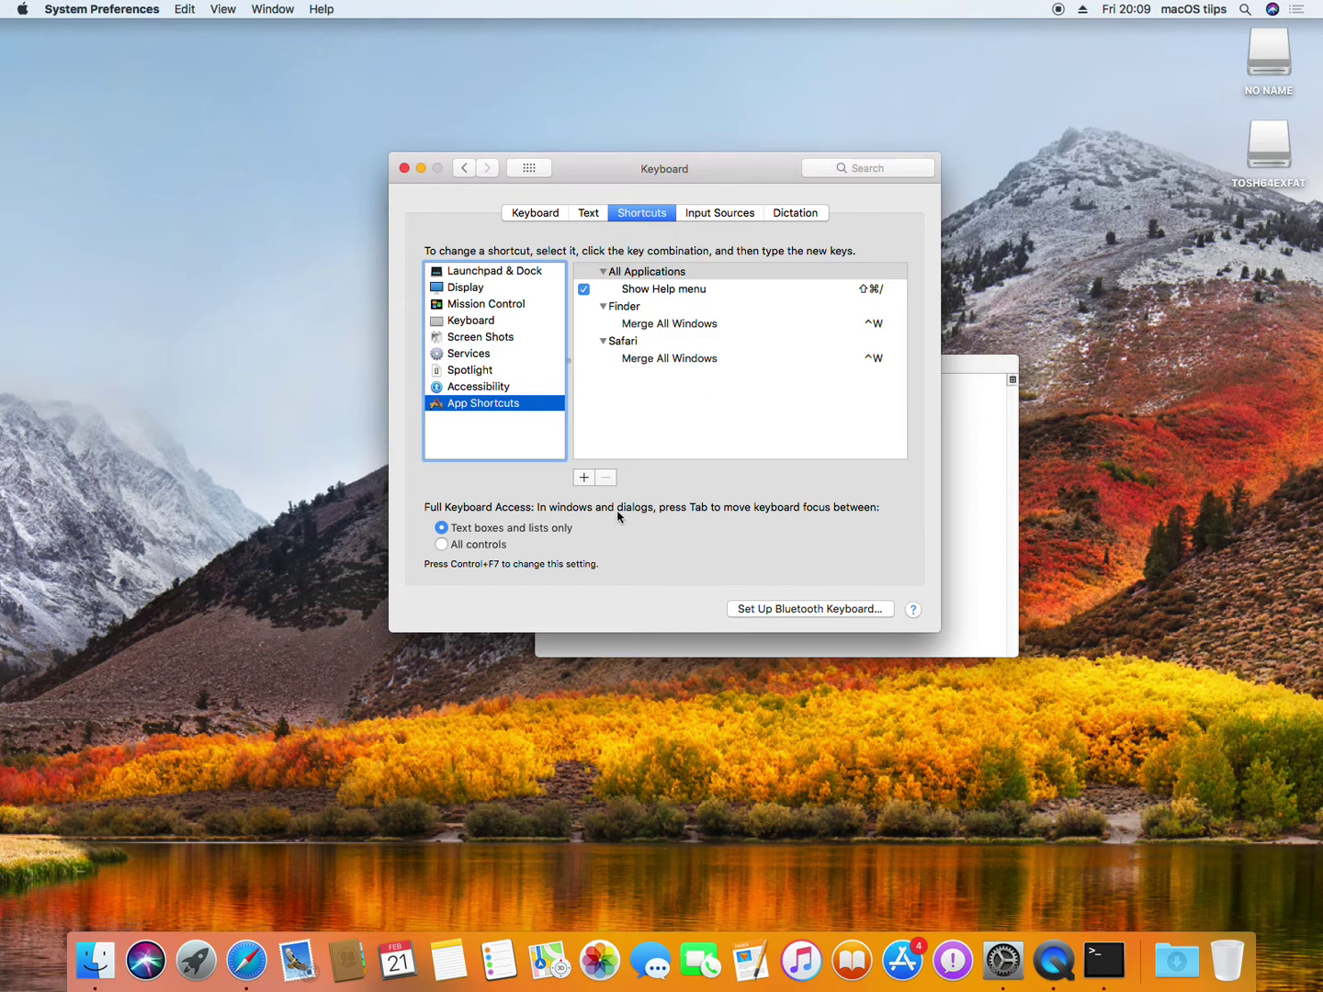
pyautogui.click(584, 478)
pyautogui.click(741, 213)
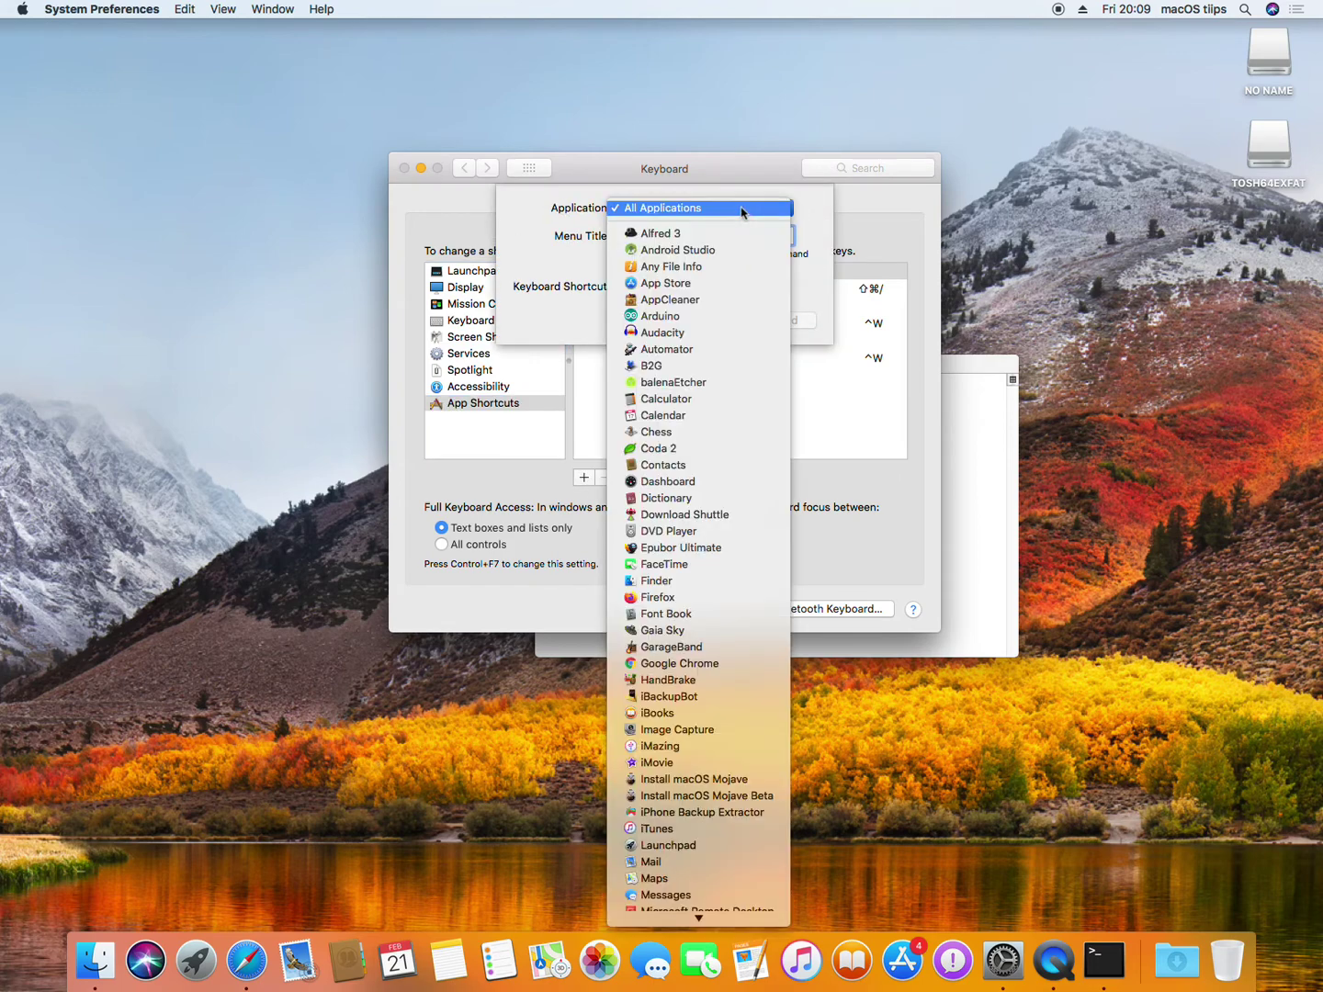
pyautogui.moveTo(697, 916)
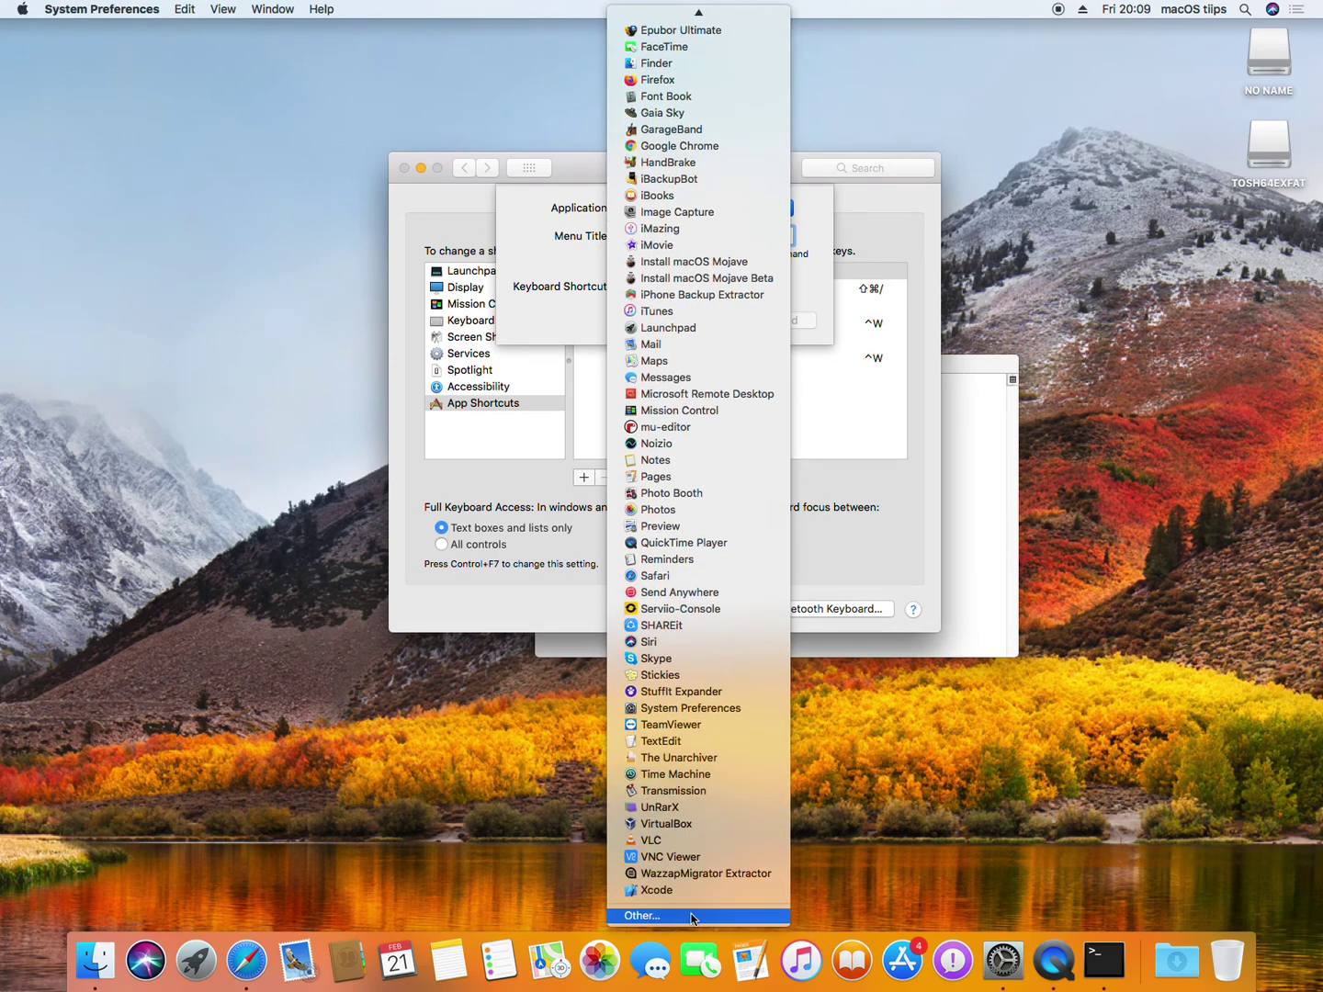
# Step: Choose Other… and add Terminal from Applications > Utilities as the shortcut's application
pyautogui.click(691, 918)
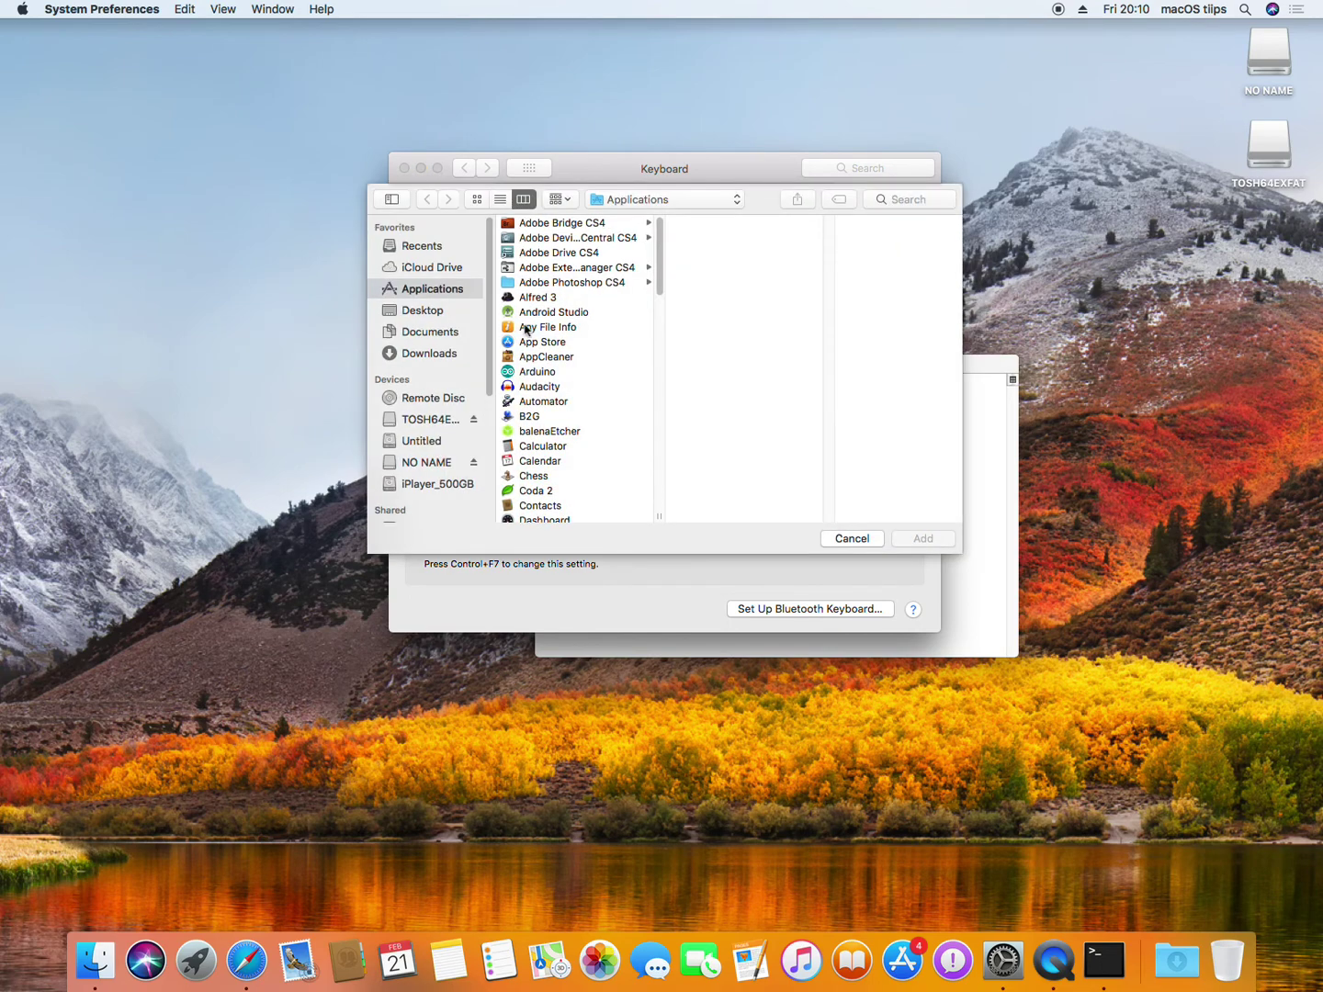
pyautogui.scroll(-10, 579, 300)
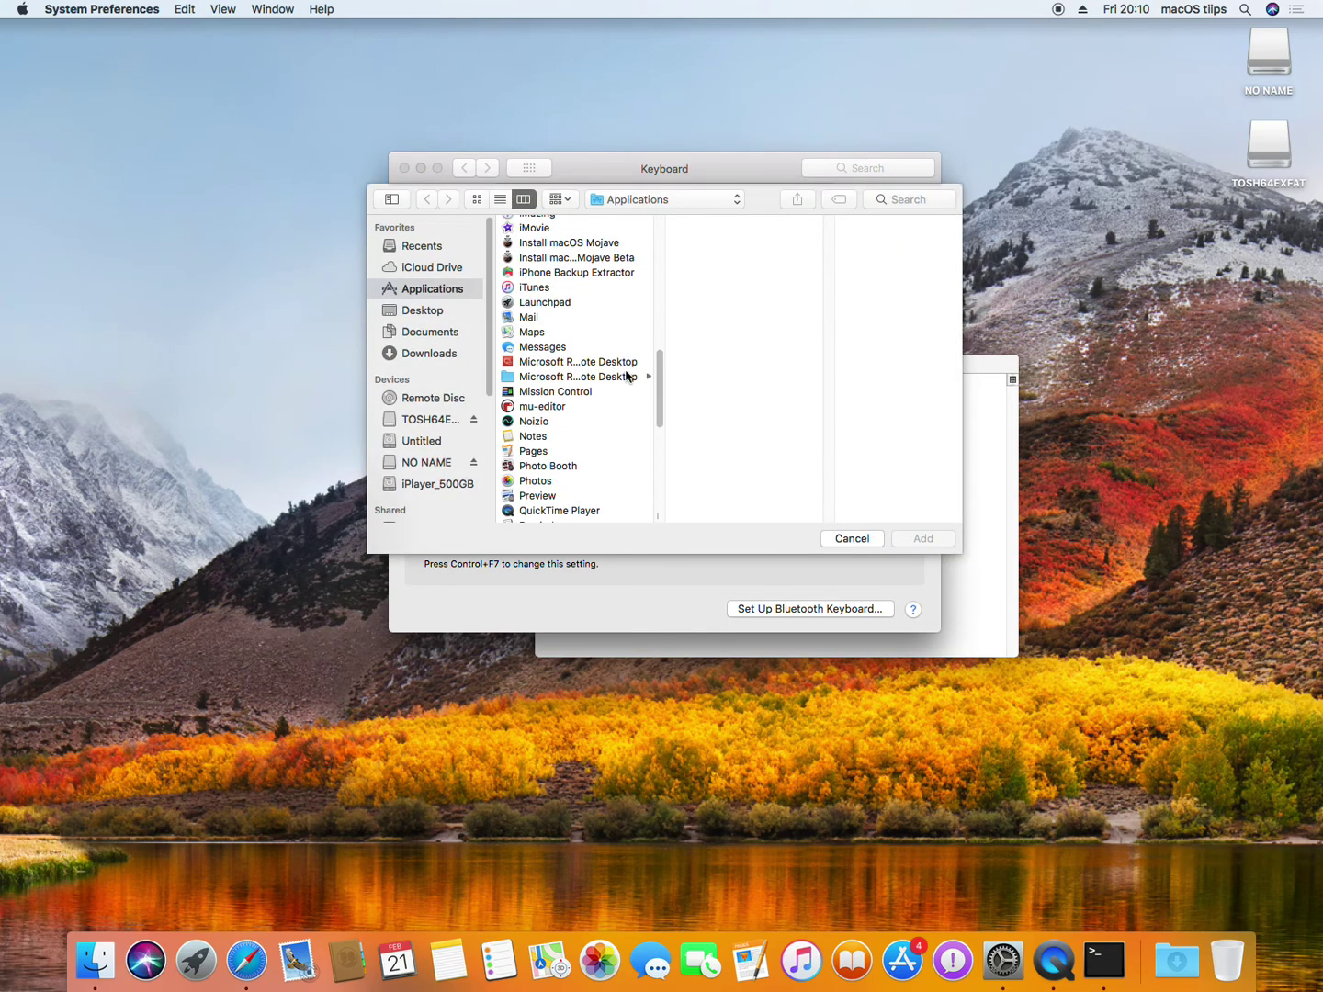
pyautogui.scroll(10, 648, 402)
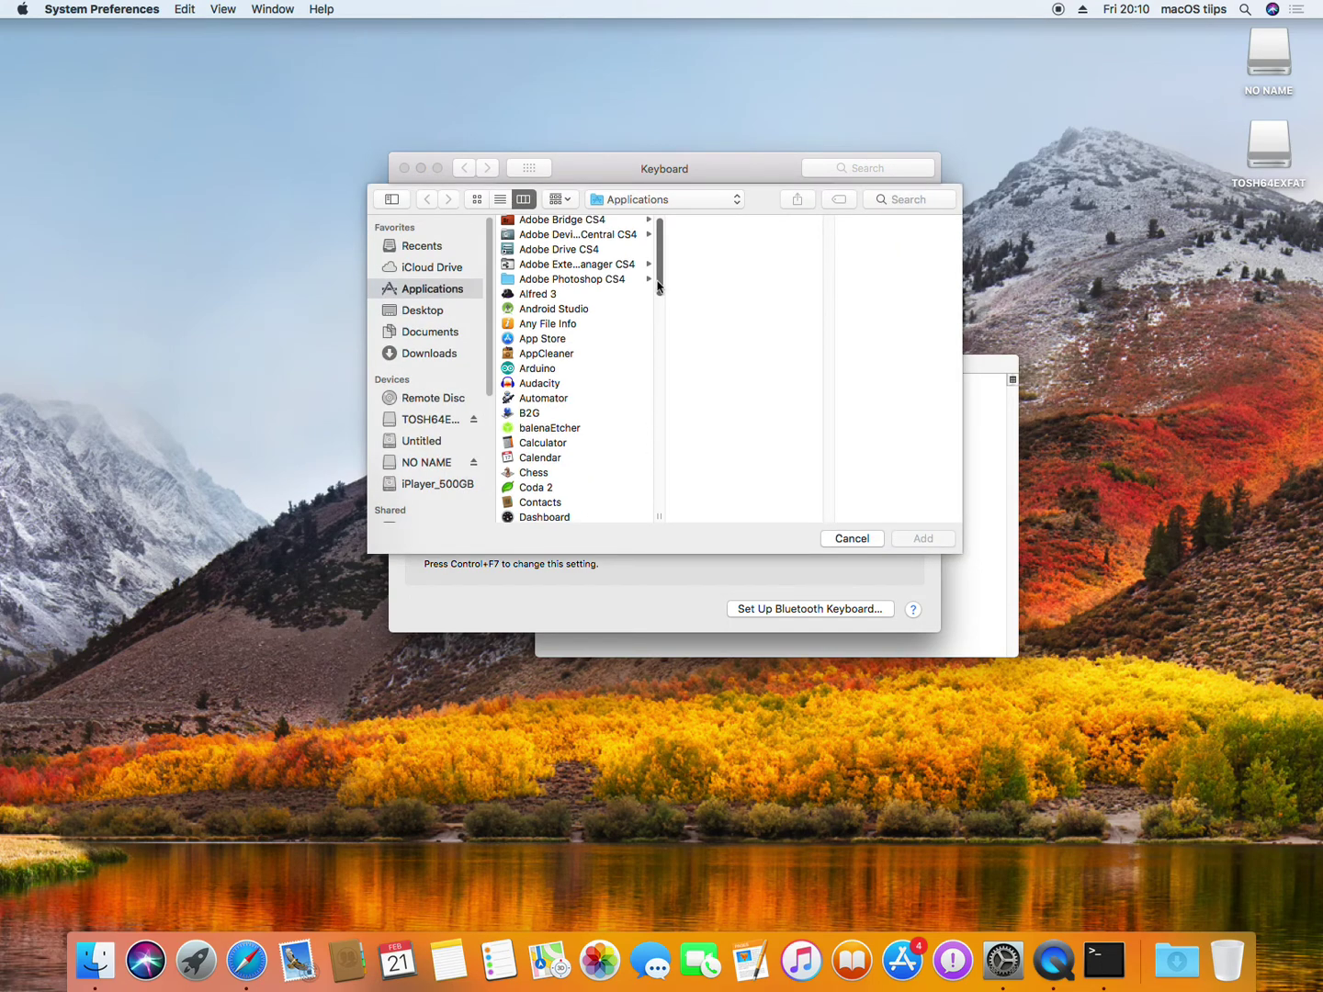
pyautogui.moveTo(660, 258); pyautogui.dragTo(662, 506)
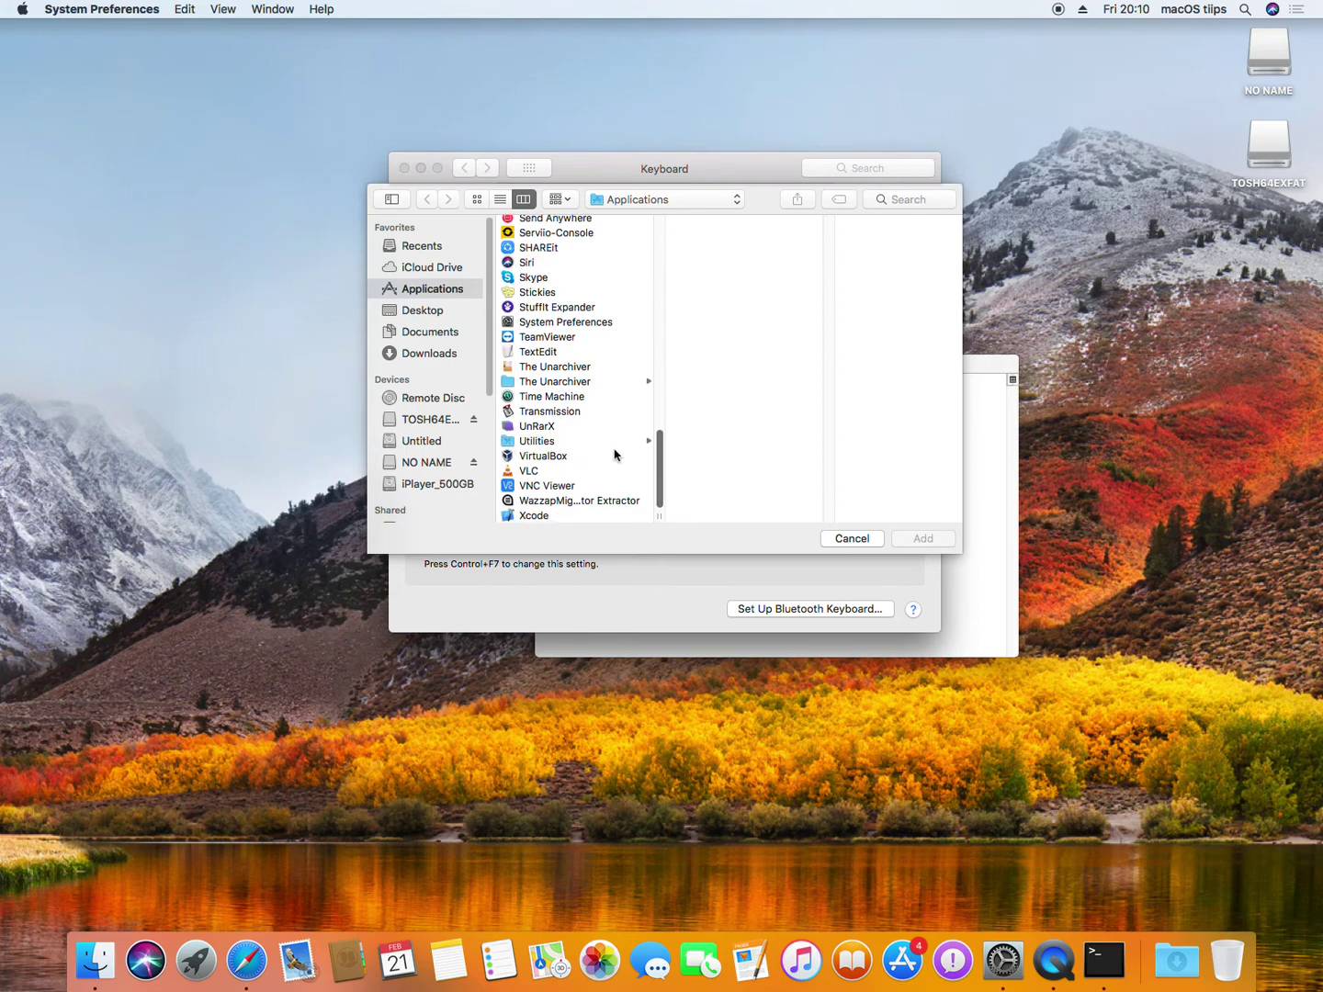
pyautogui.click(581, 442)
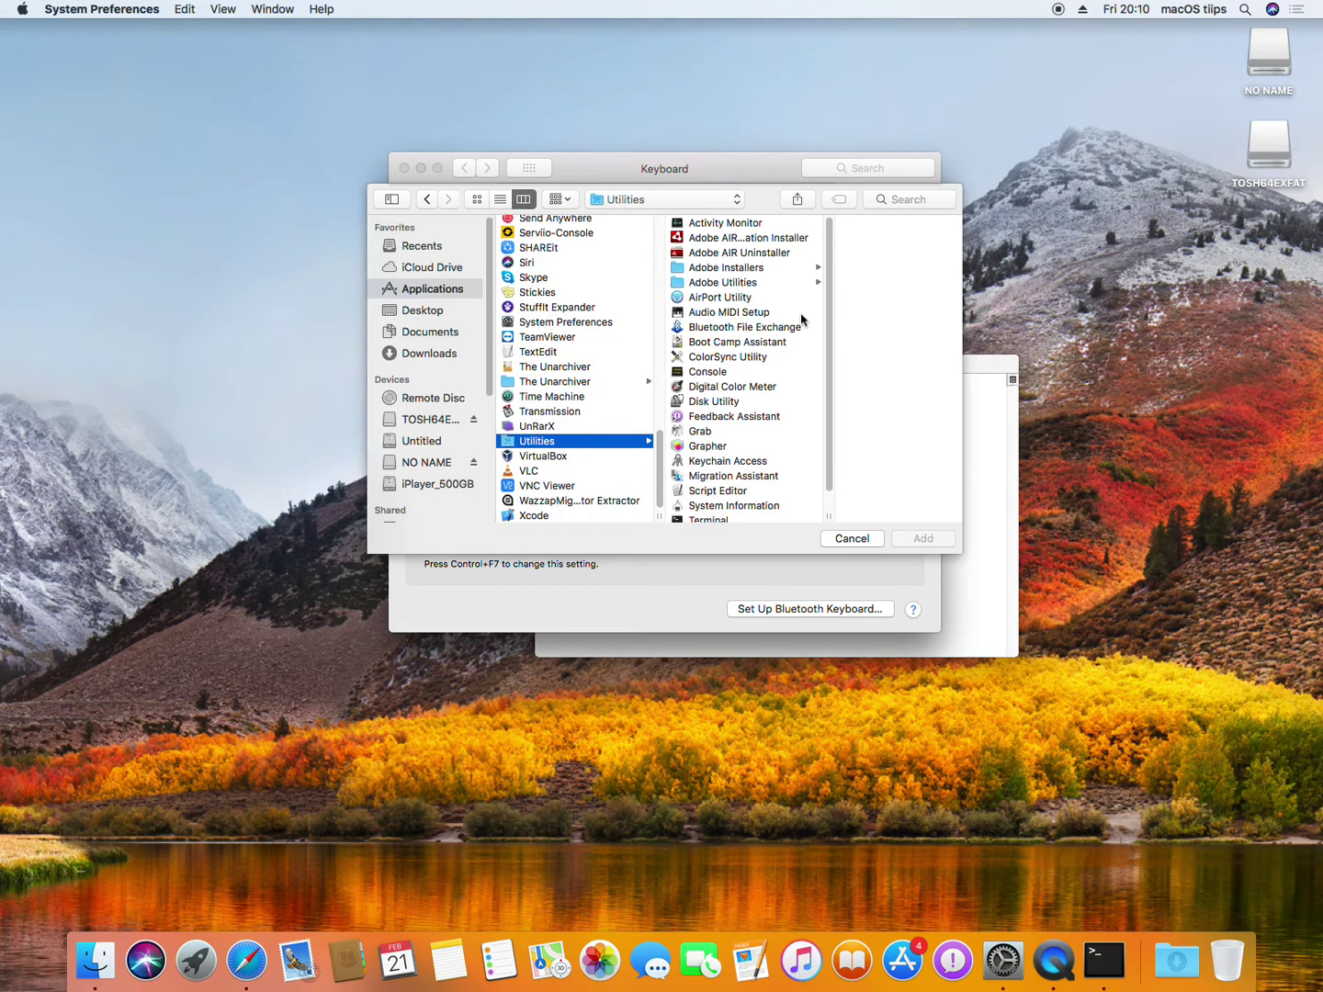
pyautogui.scroll(-2, 827, 383)
pyautogui.click(711, 504)
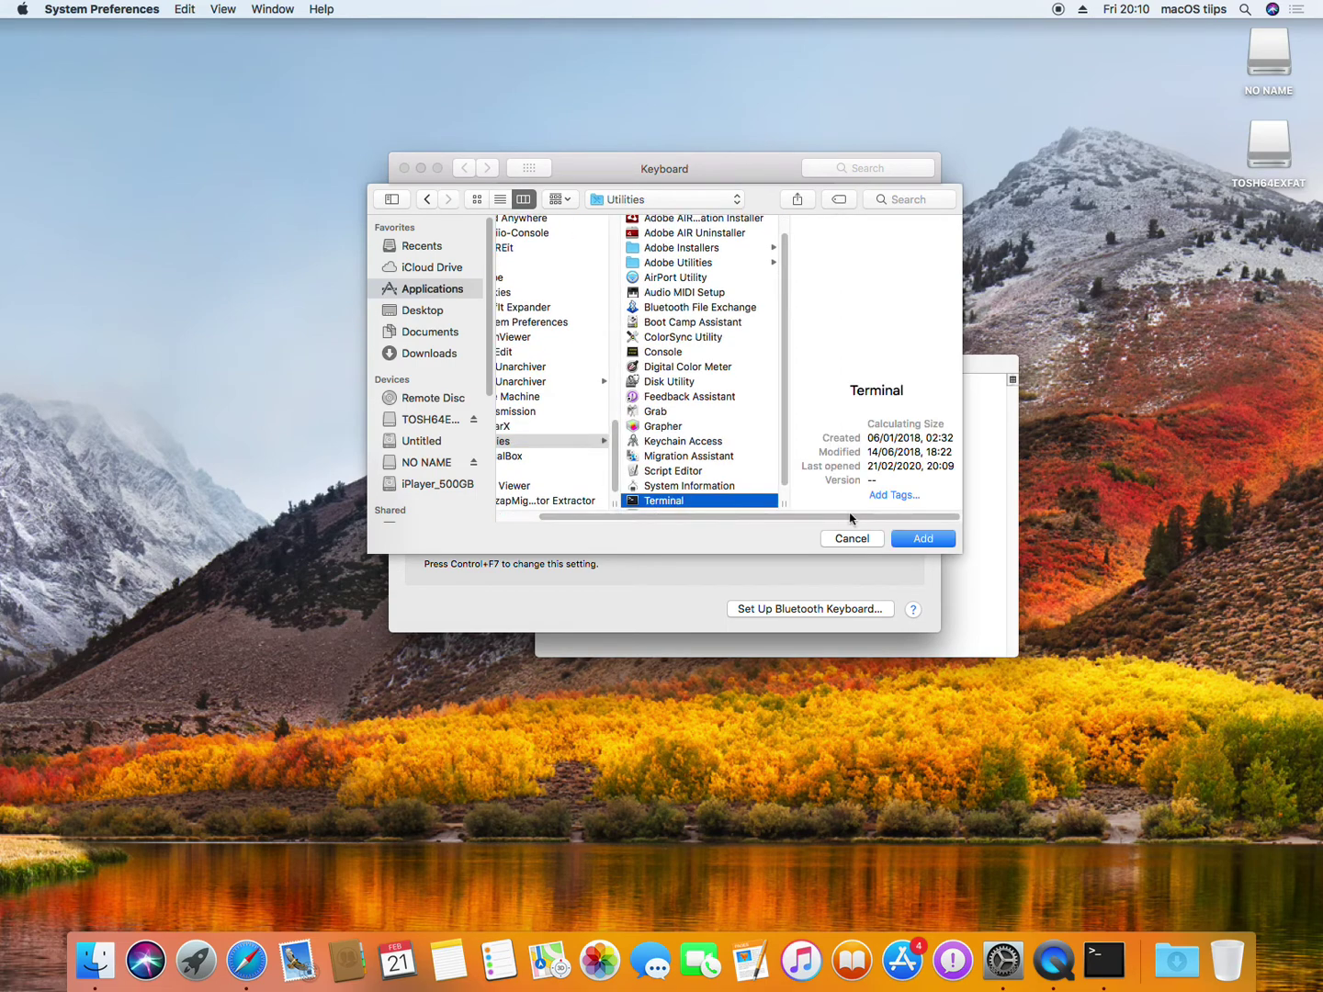
pyautogui.click(924, 539)
pyautogui.write('Merge All Windows')
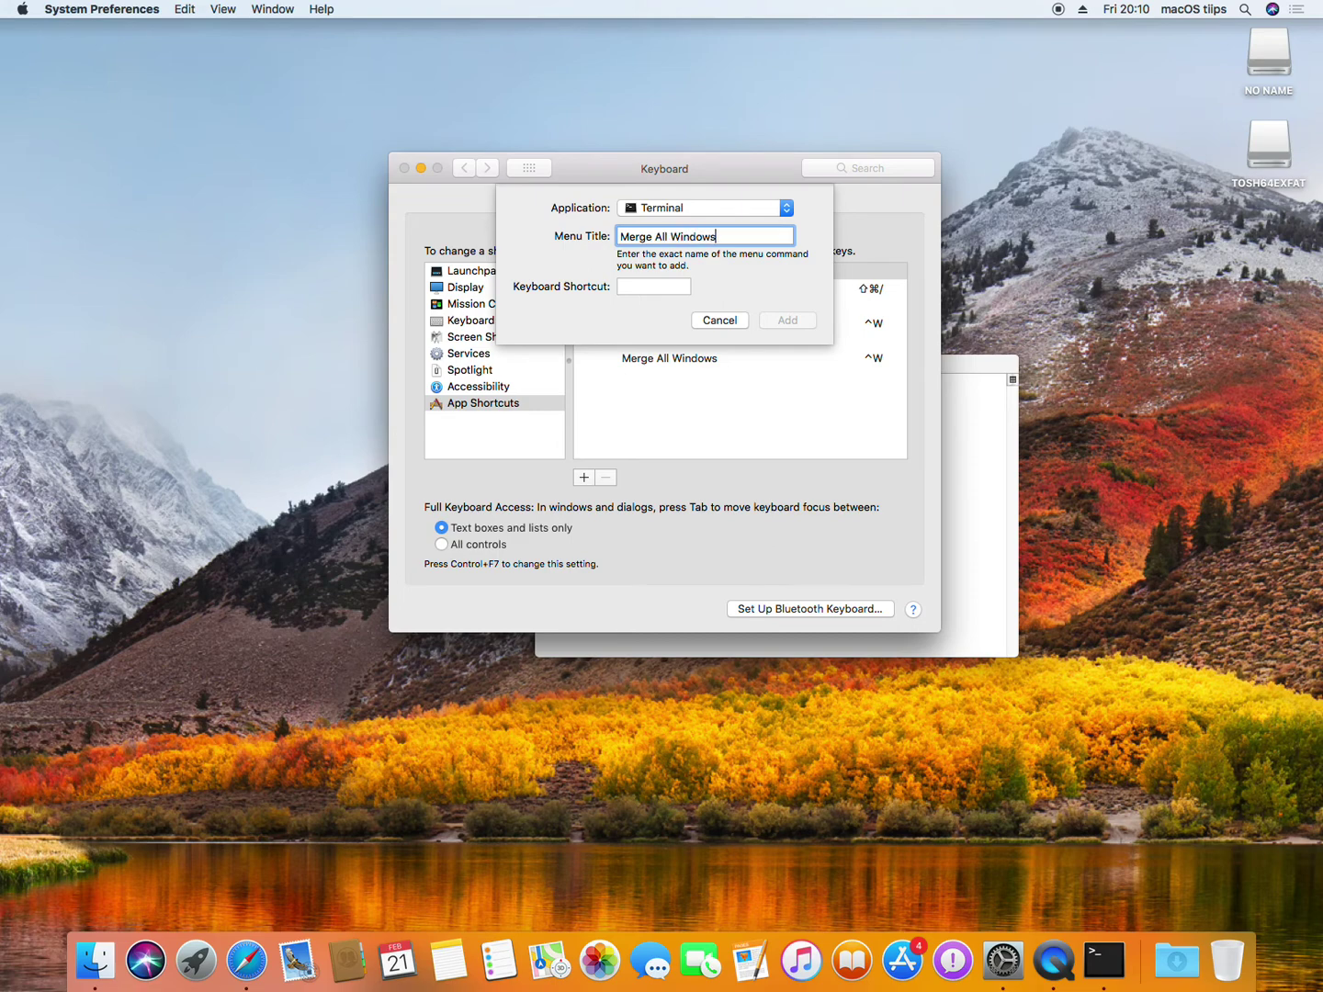
# Step: Assign Control-W to Terminal's 'Merge All Windows' menu item and add the shortcut
pyautogui.press('Tab')
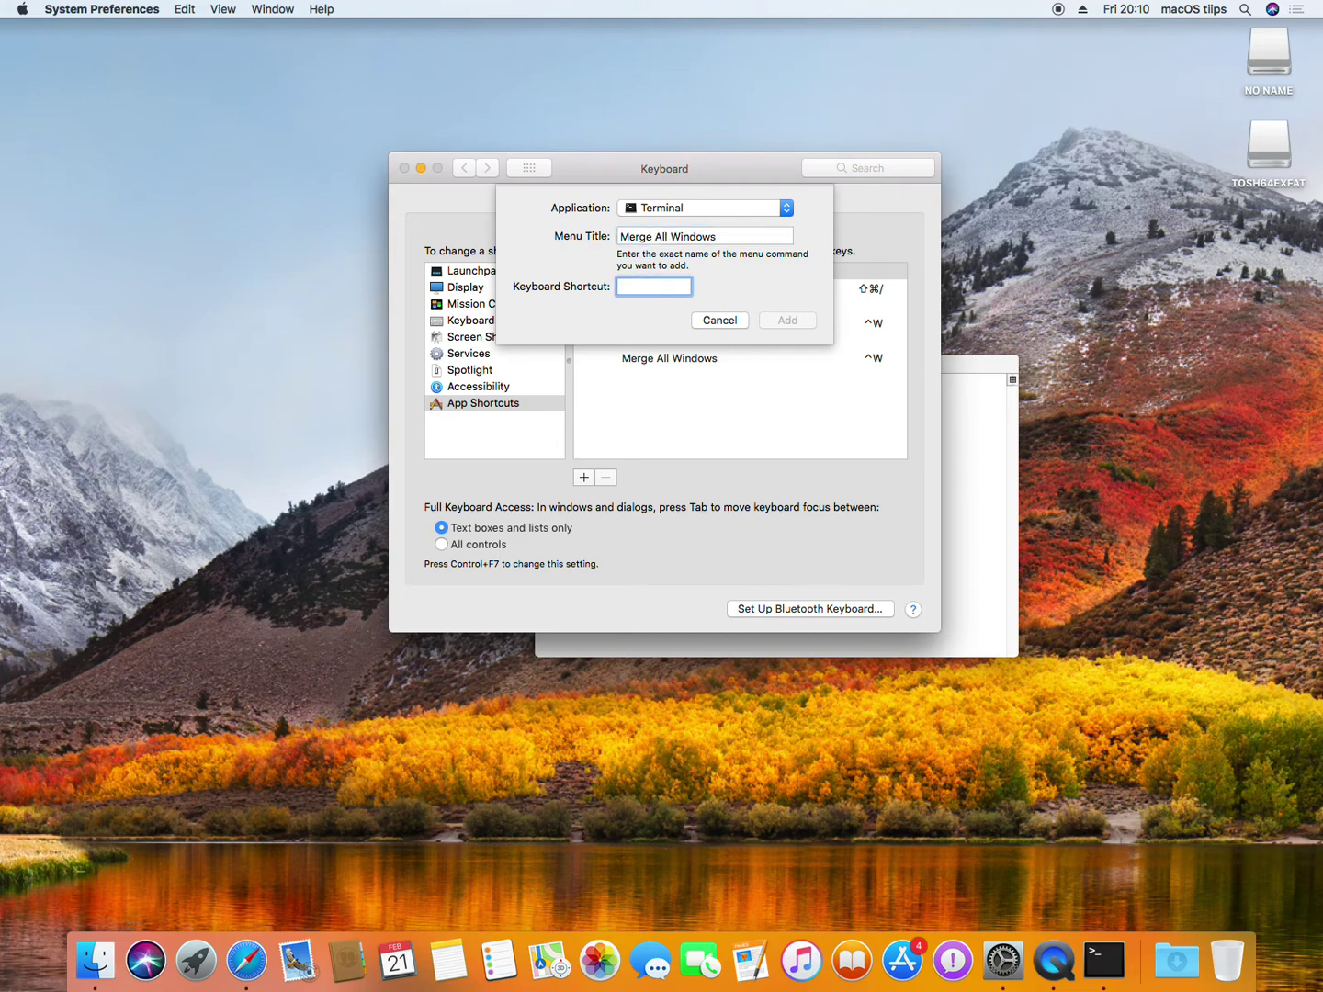
pyautogui.hotkey('ctrl', 'w')
pyautogui.write('^W')
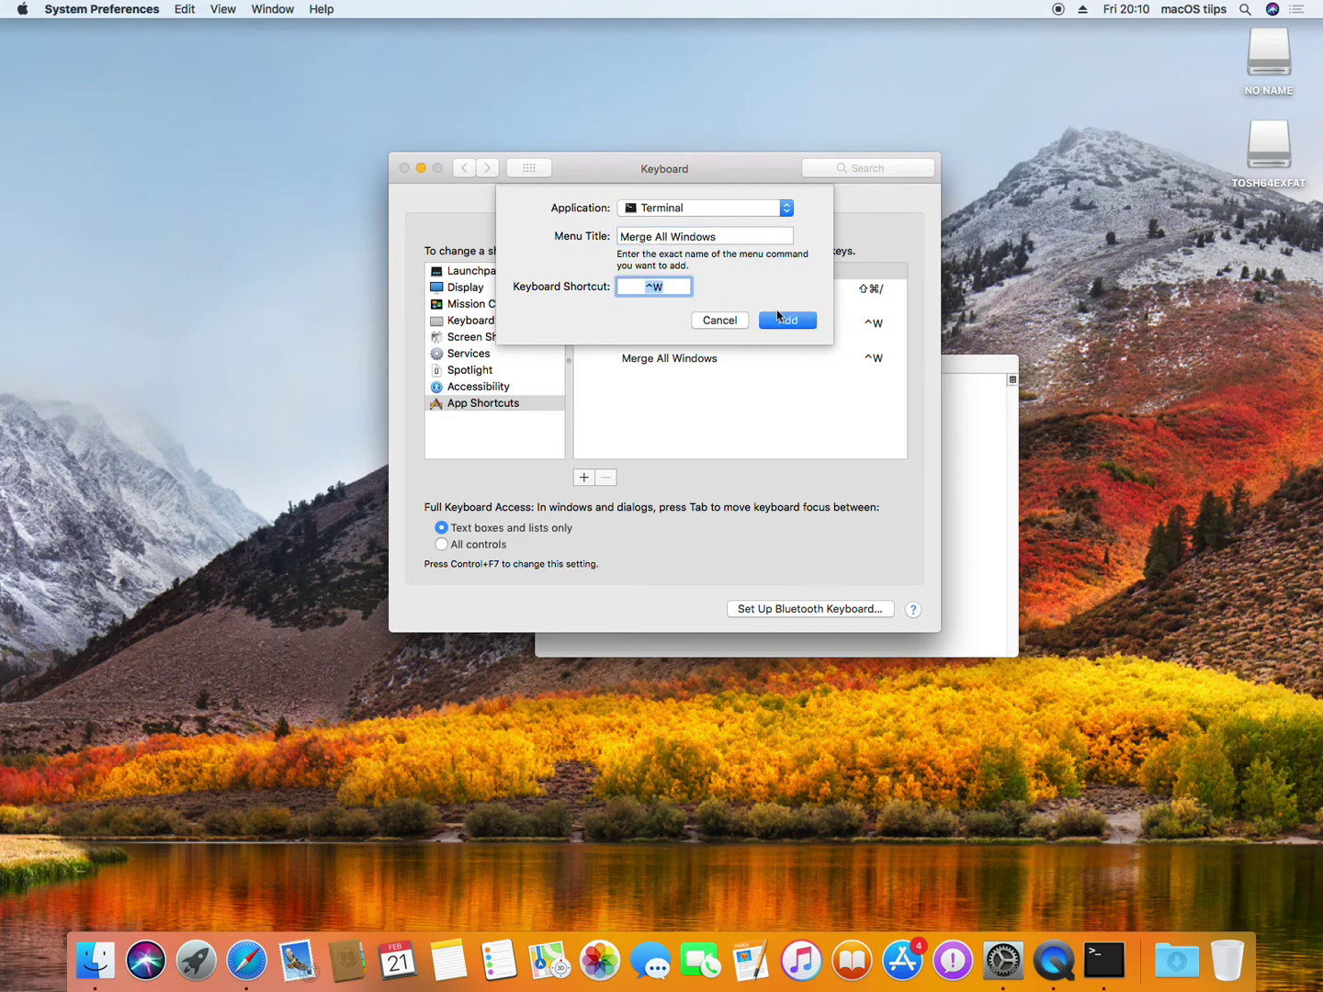
pyautogui.click(778, 320)
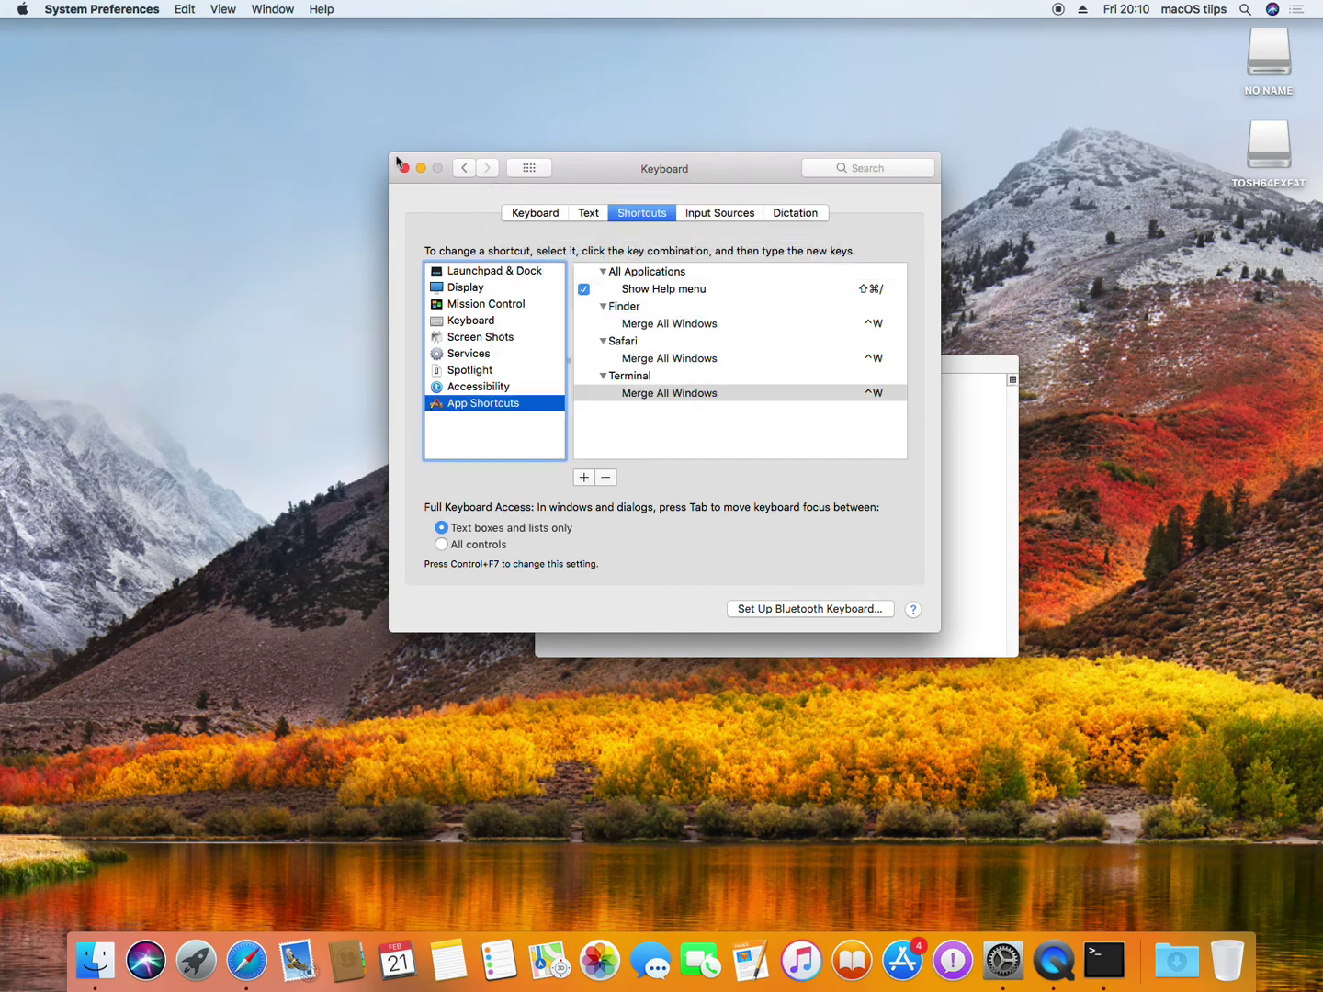
# Step: Close System Preferences, reposition Terminal, and open several new Terminal windows
pyautogui.click(405, 167)
pyautogui.moveTo(645, 372); pyautogui.dragTo(552, 334)
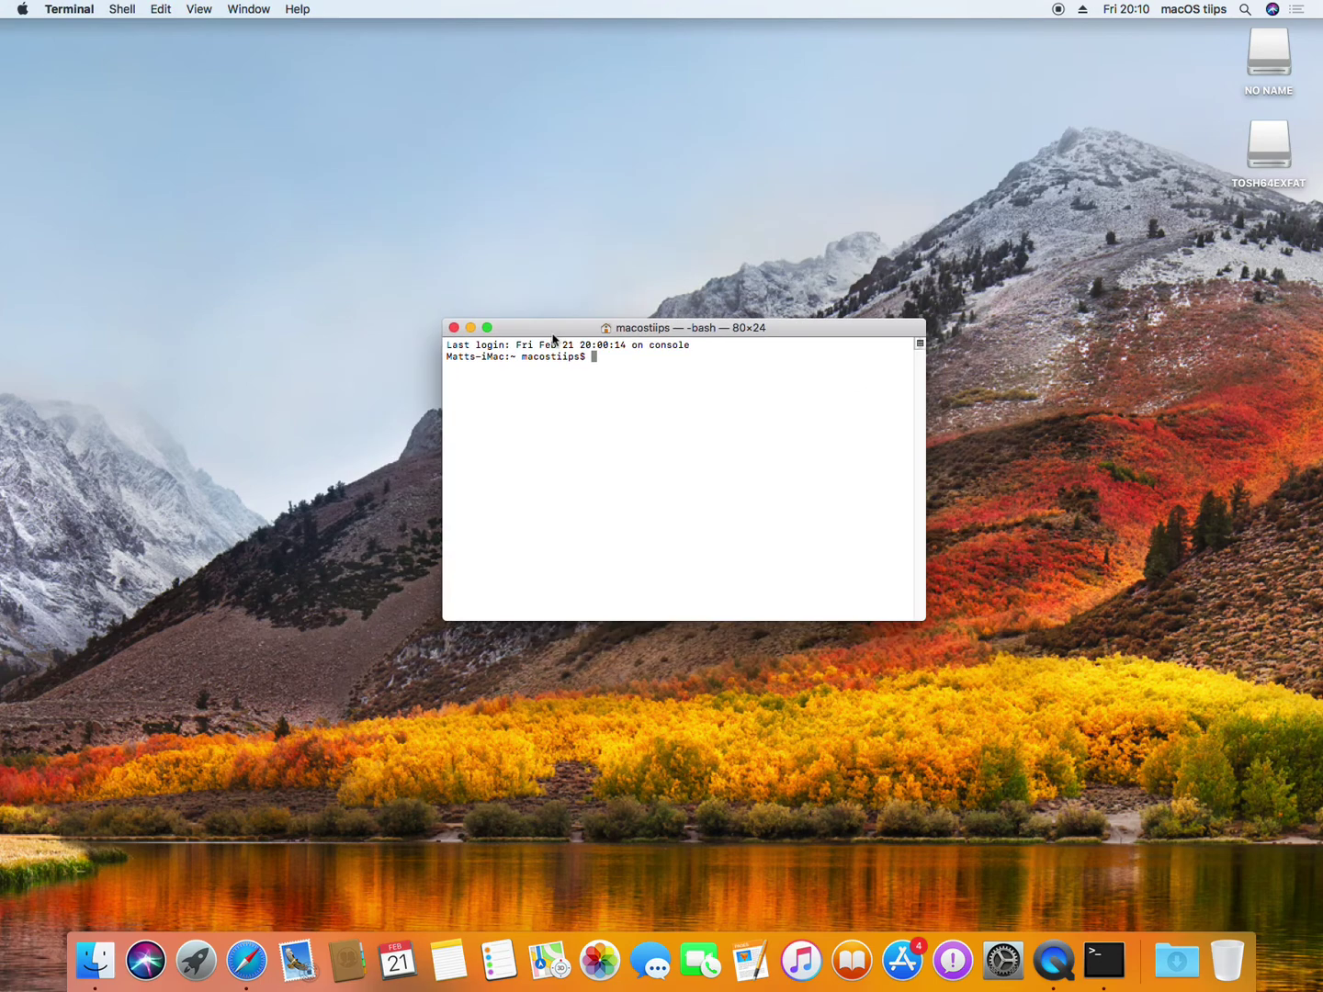
pyautogui.press('super+n')
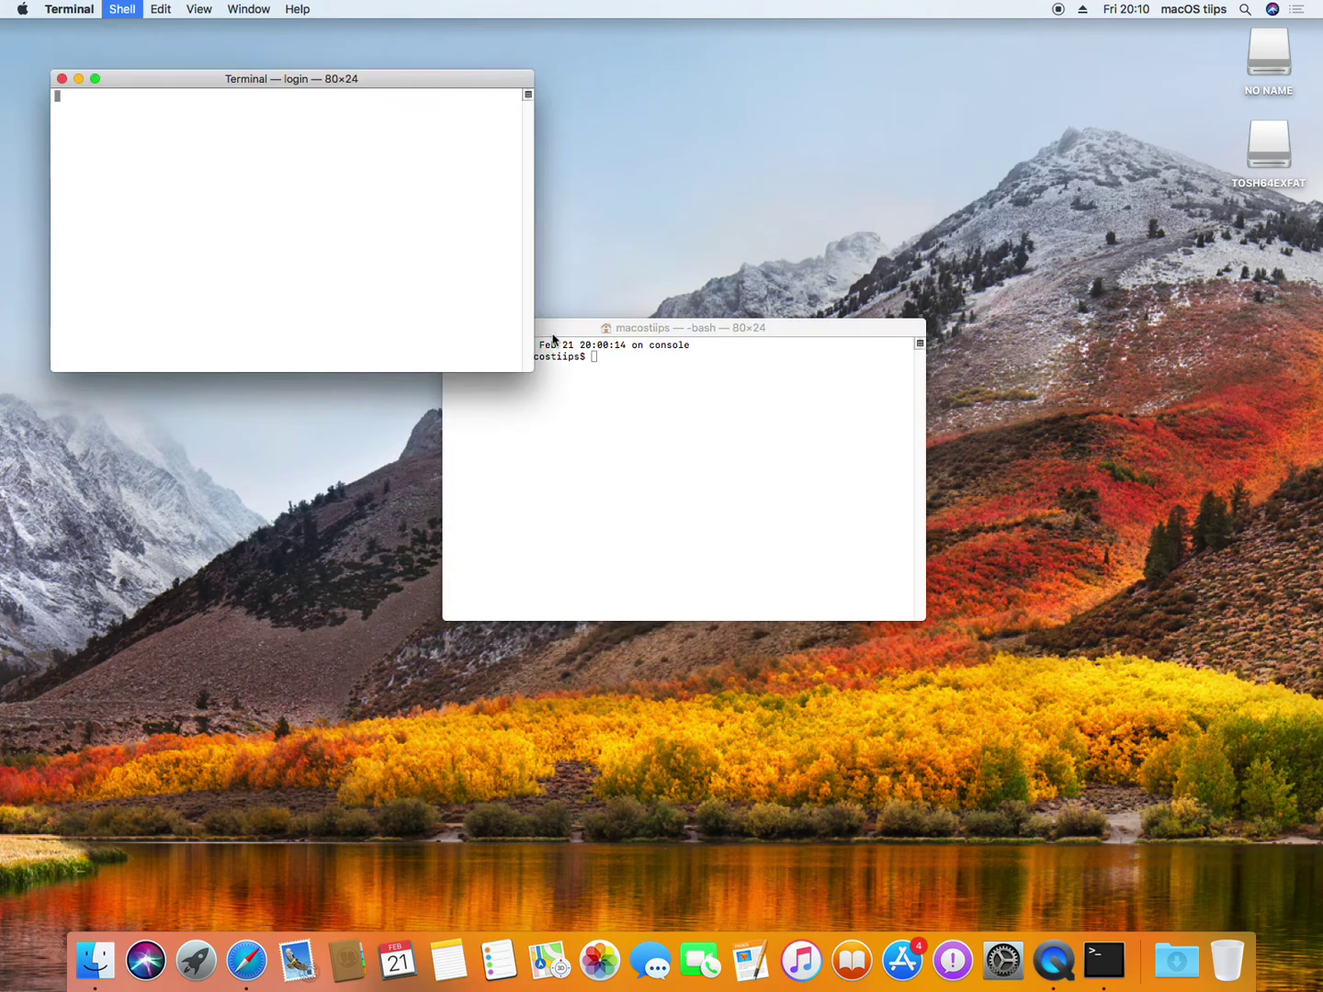
pyautogui.press('super+n')
pyautogui.press('super+n')
pyautogui.press('super+n')
pyautogui.press('super+n')
pyautogui.press('super+n')
pyautogui.press('super+n')
pyautogui.press('super+n')
pyautogui.press('super+n')
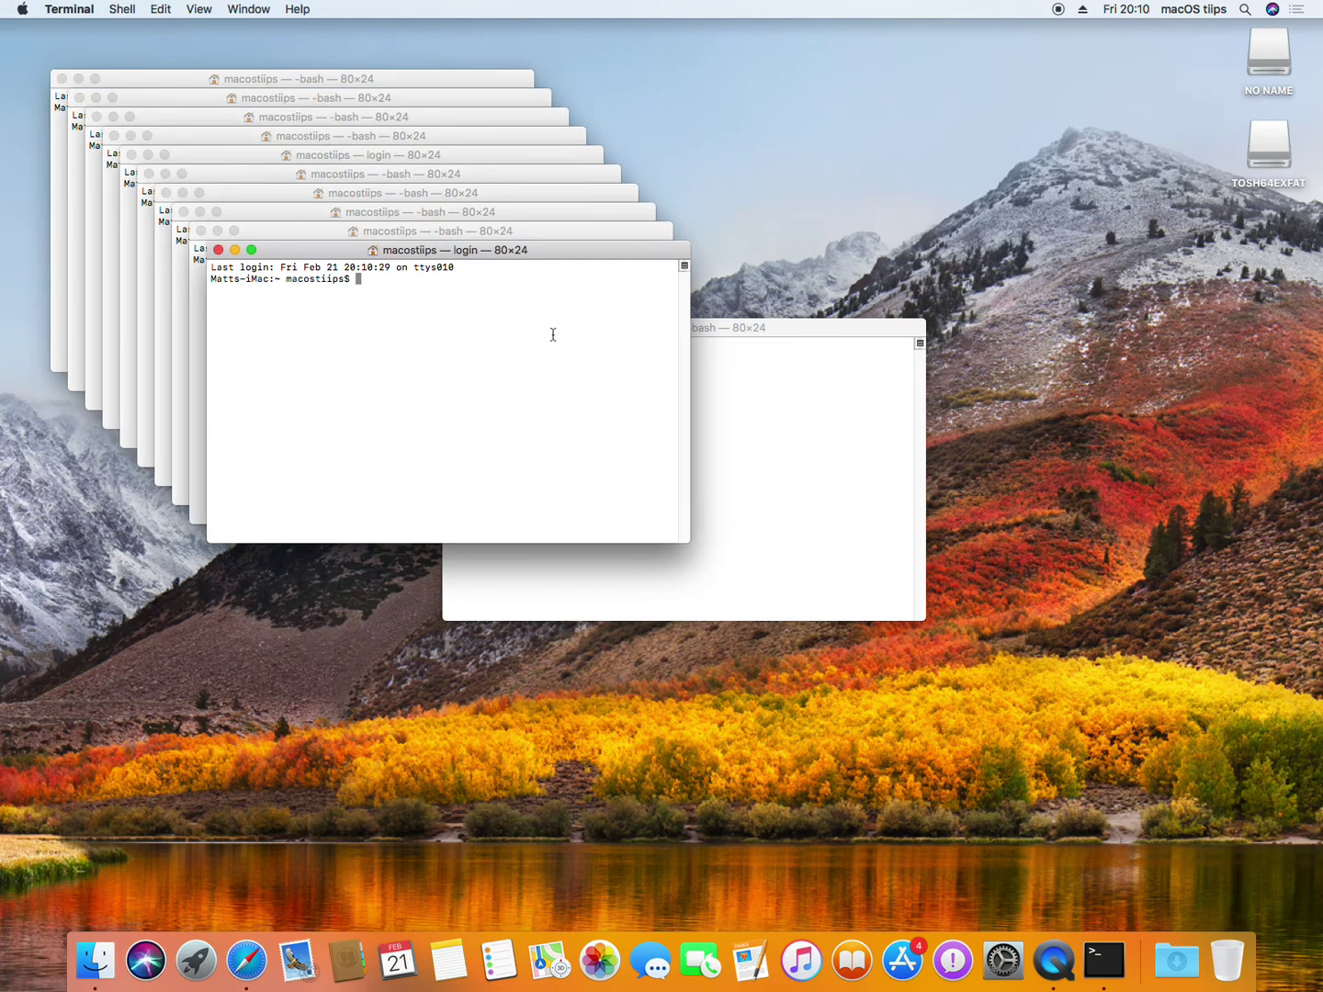
# Step: Merge all Terminal windows into one tabbed window, then quit Terminal
pyautogui.press('super+shift+m')
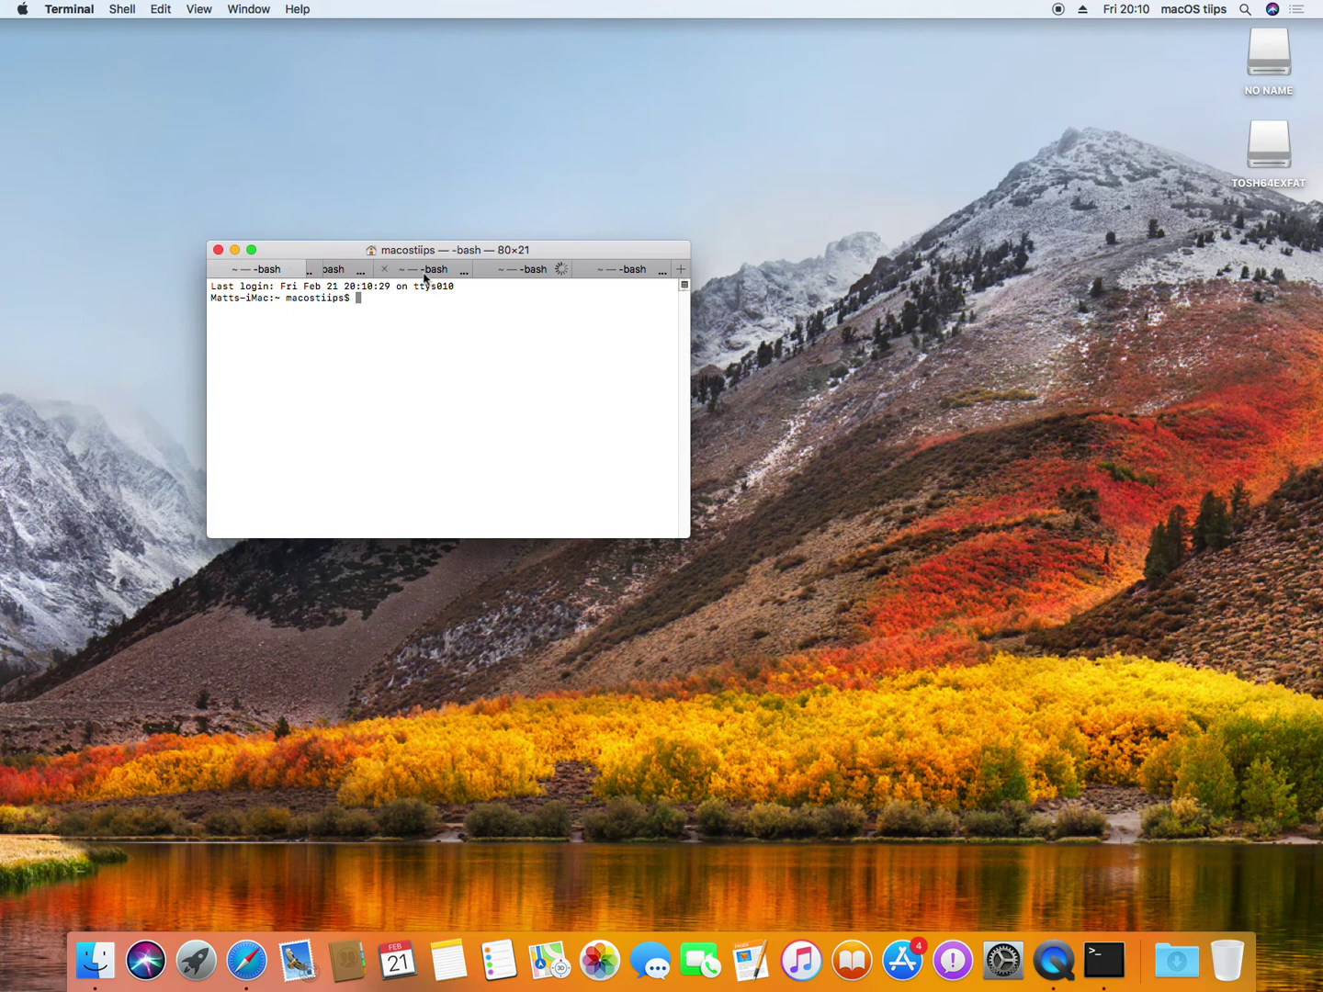
pyautogui.click(70, 8)
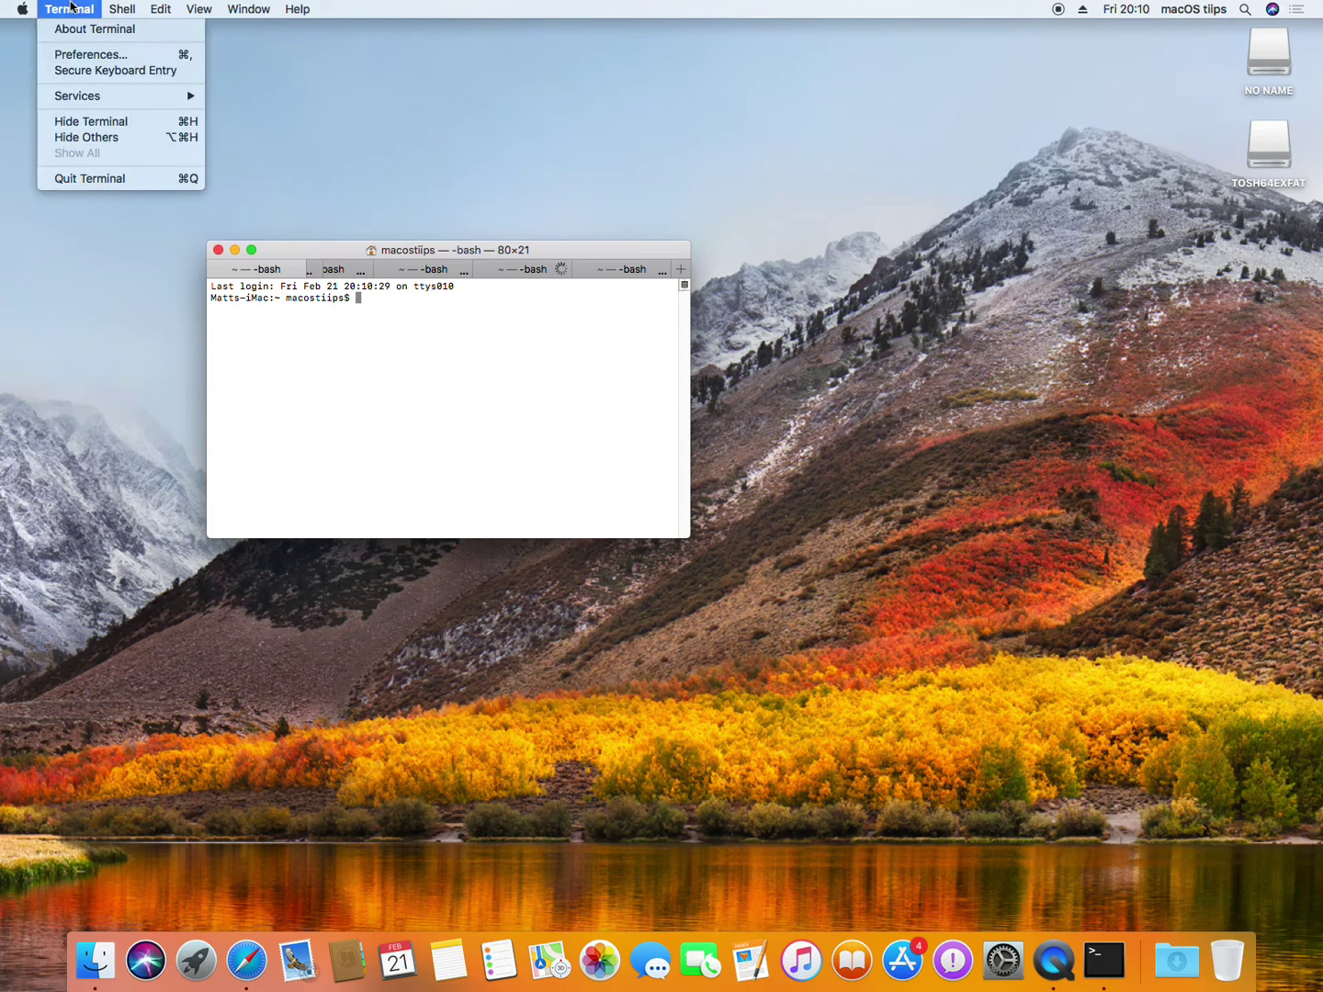
pyautogui.click(116, 179)
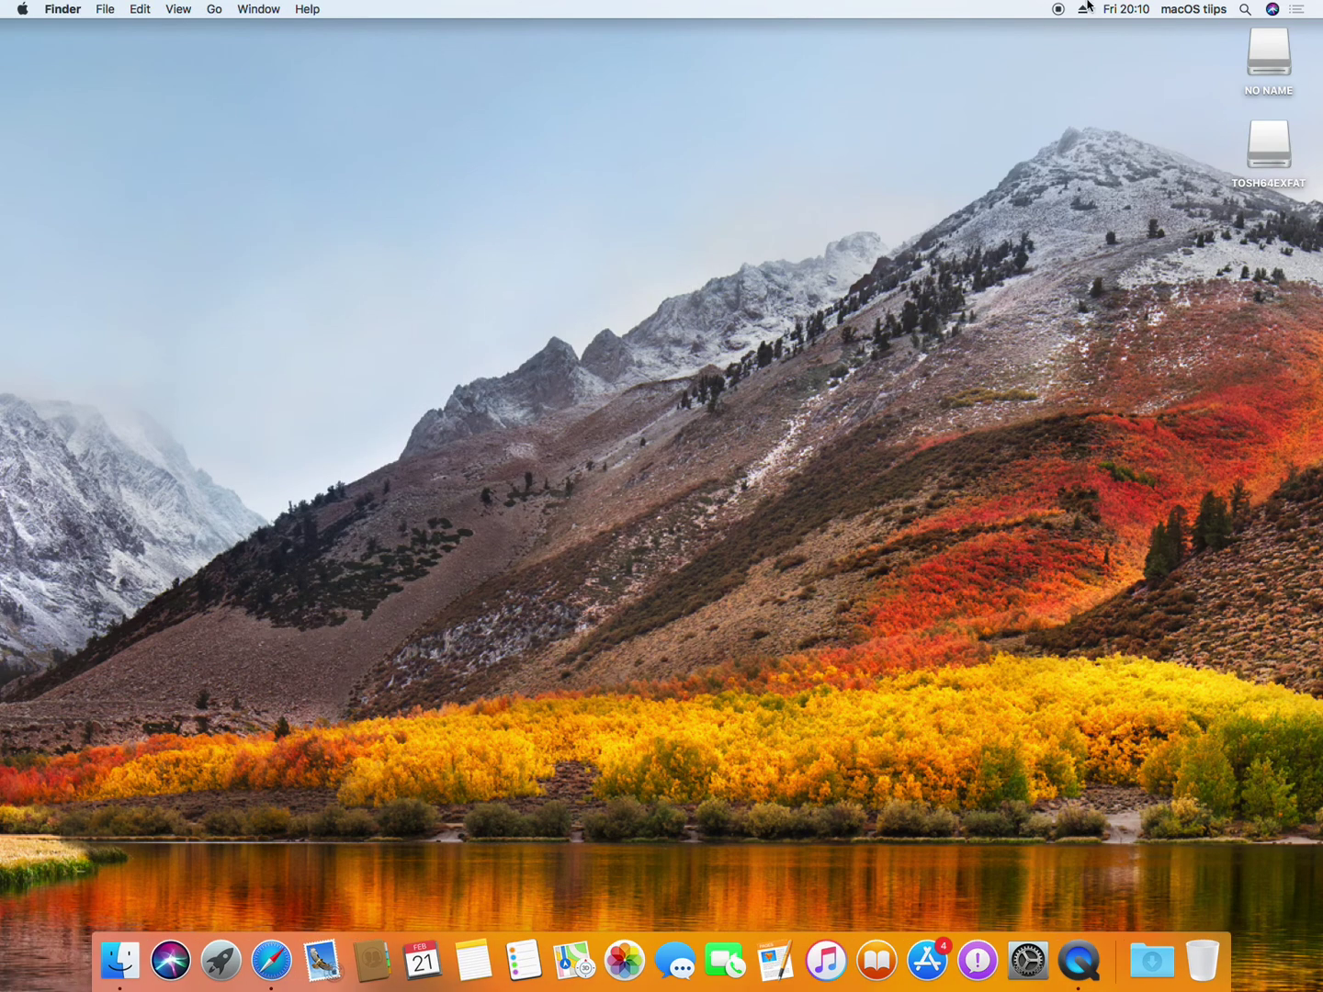